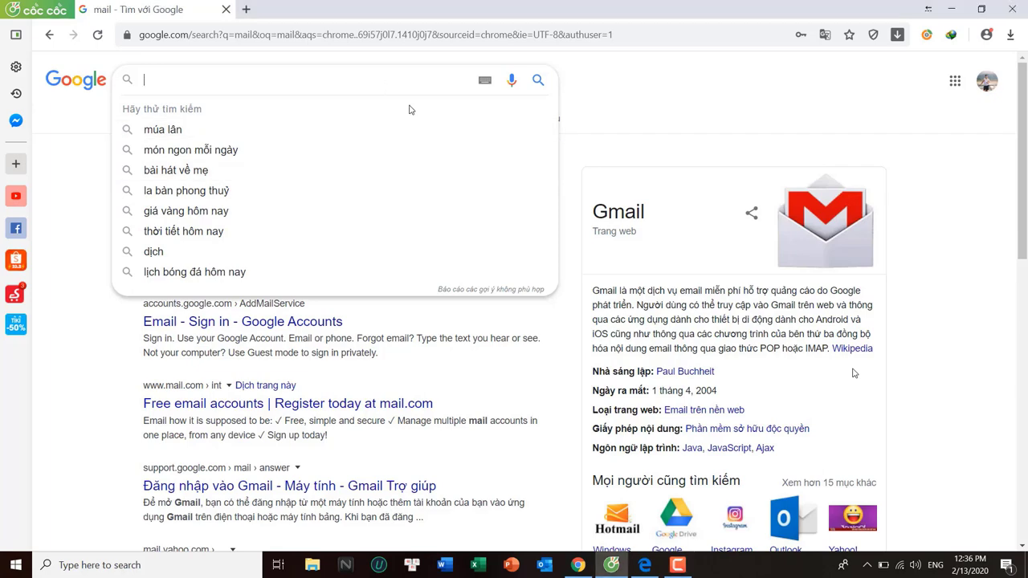
Search Google for 'quizizz', open the Quizizz homepage and go to its sign-up page
{"action": "type", "text": "qui"}
{"action": "left_click", "coordinate": [295, 131]}
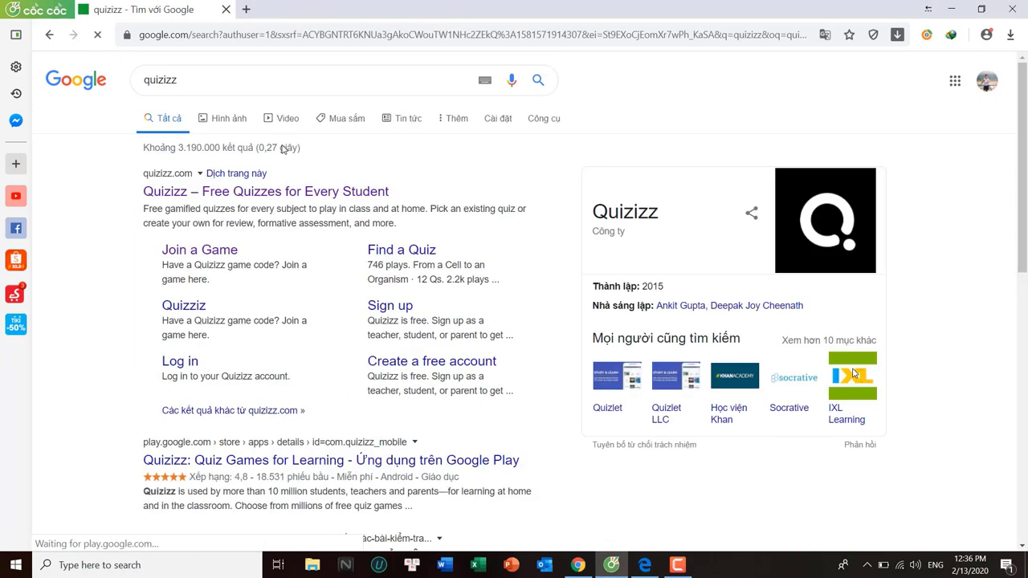
{"action": "left_click", "coordinate": [257, 196]}
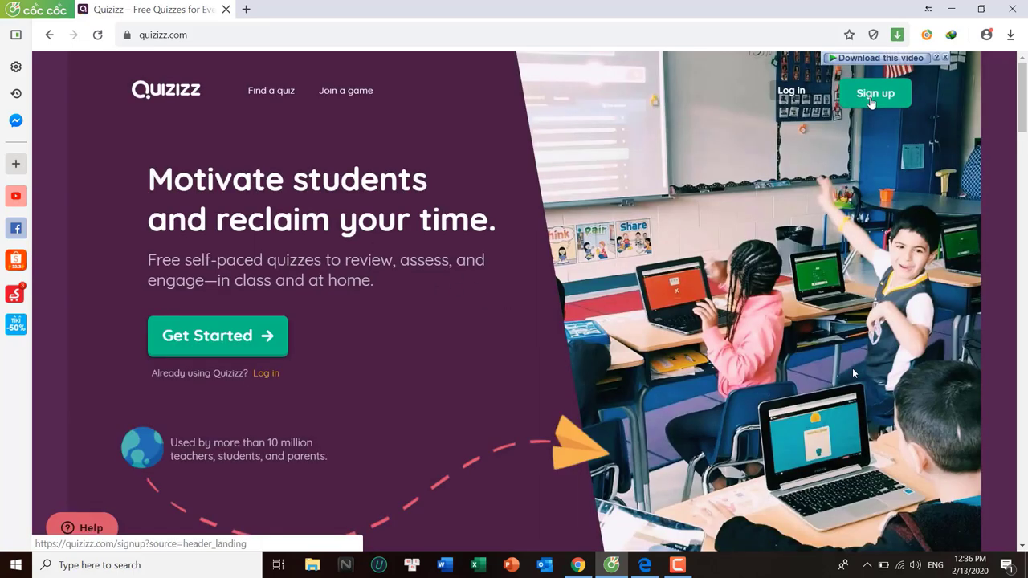
{"action": "left_click", "coordinate": [871, 99]}
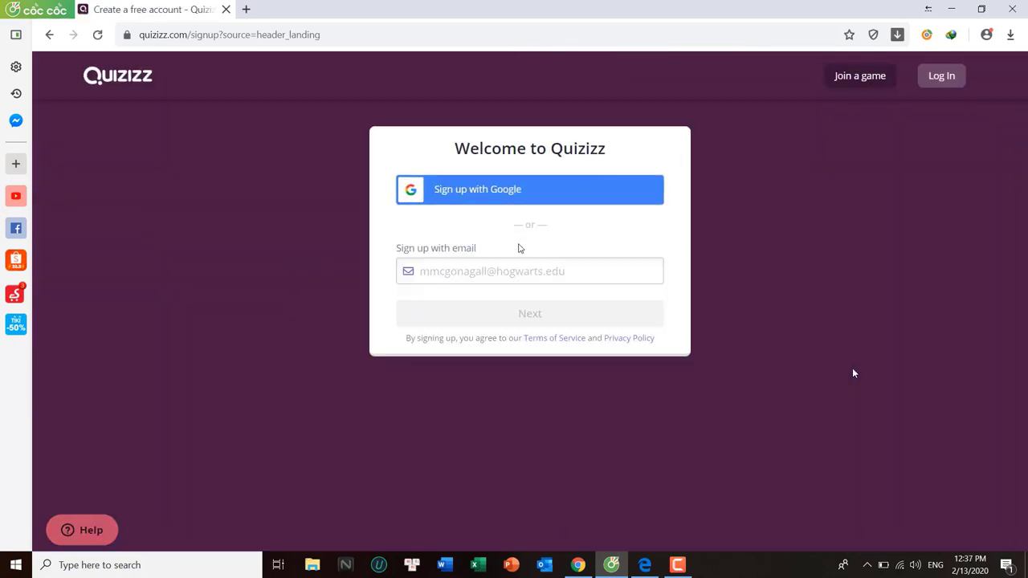
Register a Quizizz teacher account through Google sign-in and view its profile
{"action": "left_click", "coordinate": [489, 200]}
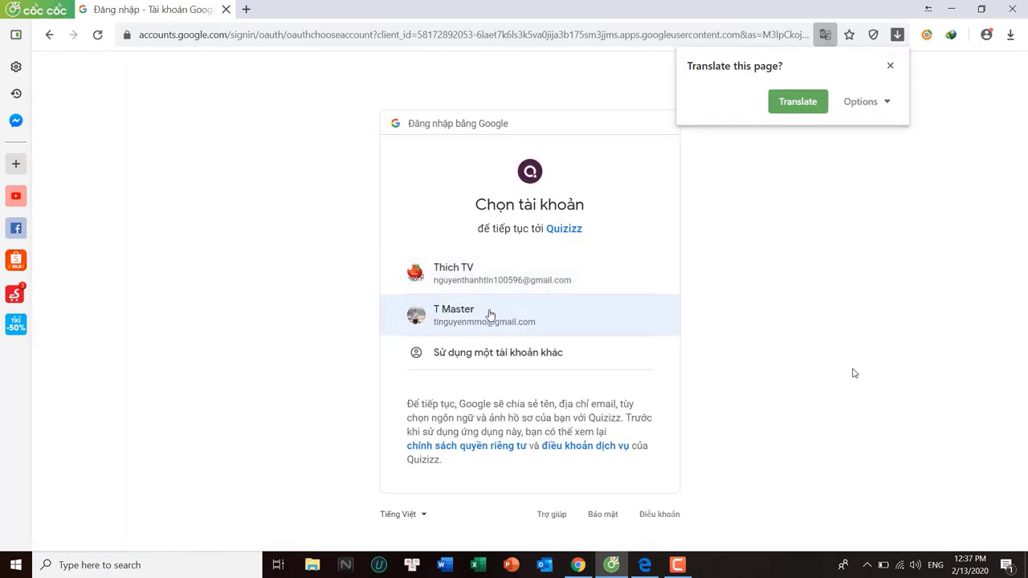
{"action": "left_click", "coordinate": [479, 317]}
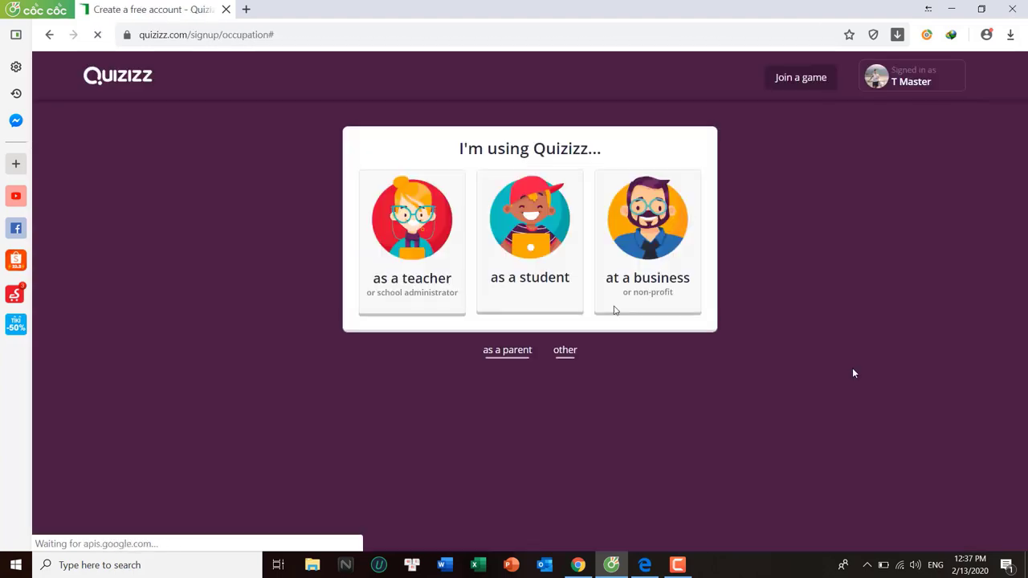
{"action": "left_click", "coordinate": [408, 280]}
{"action": "left_click", "coordinate": [518, 330]}
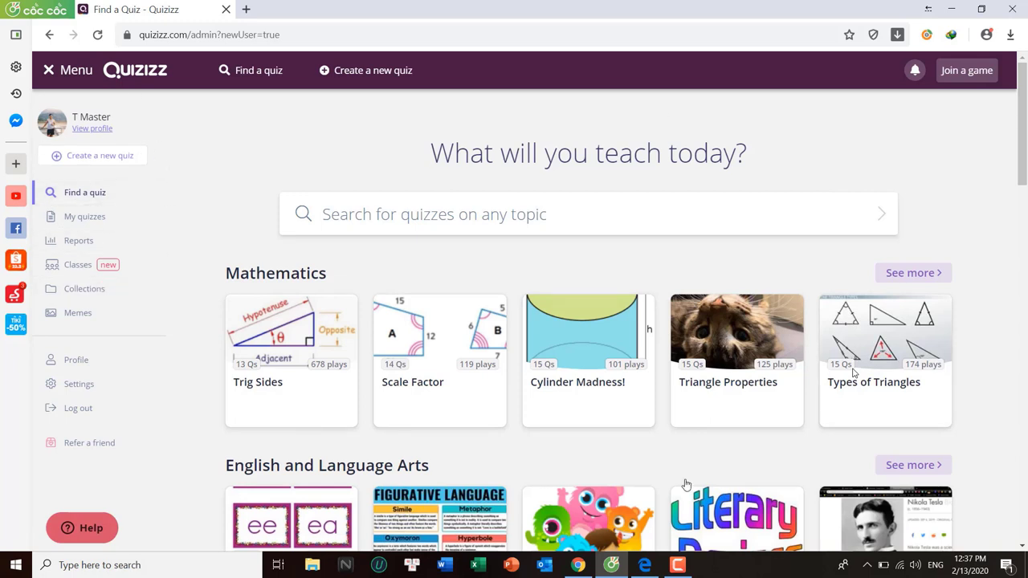
{"action": "left_click", "coordinate": [102, 130]}
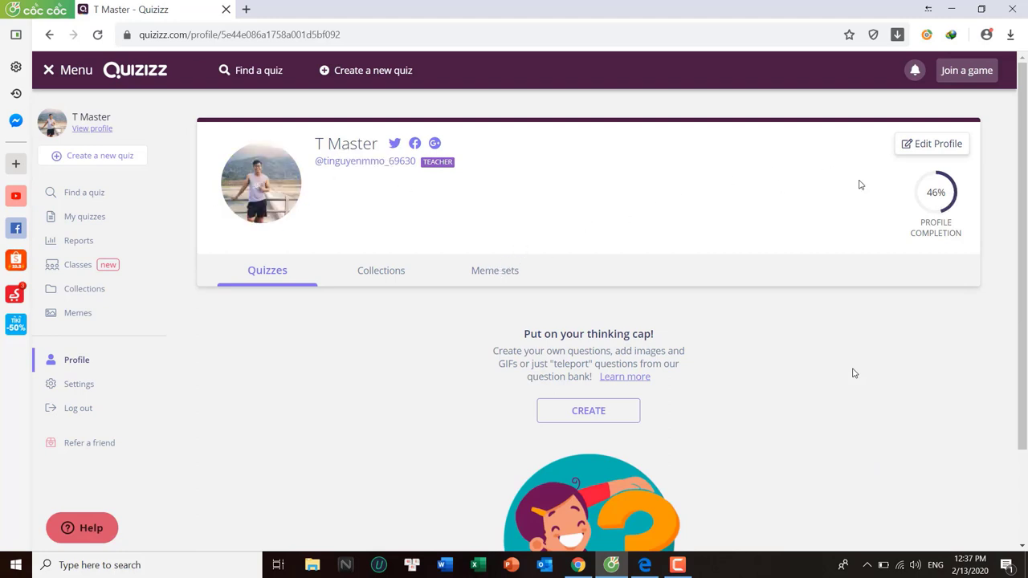
Edit the profile: set the title to Mr. and change the first and last name
{"action": "left_click", "coordinate": [930, 145]}
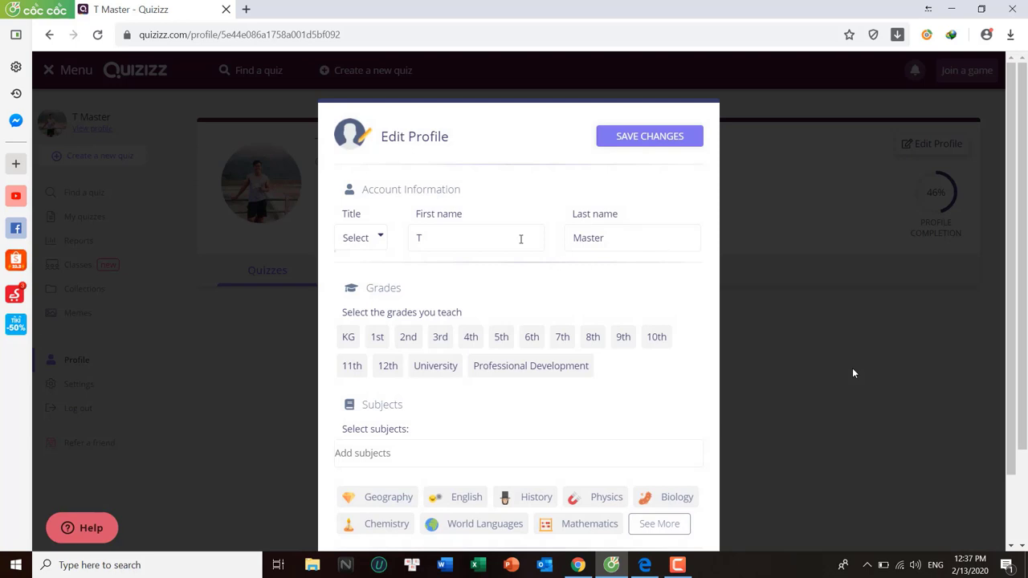
{"action": "left_click", "coordinate": [380, 241]}
{"action": "left_click", "coordinate": [362, 267]}
{"action": "left_click", "coordinate": [446, 239]}
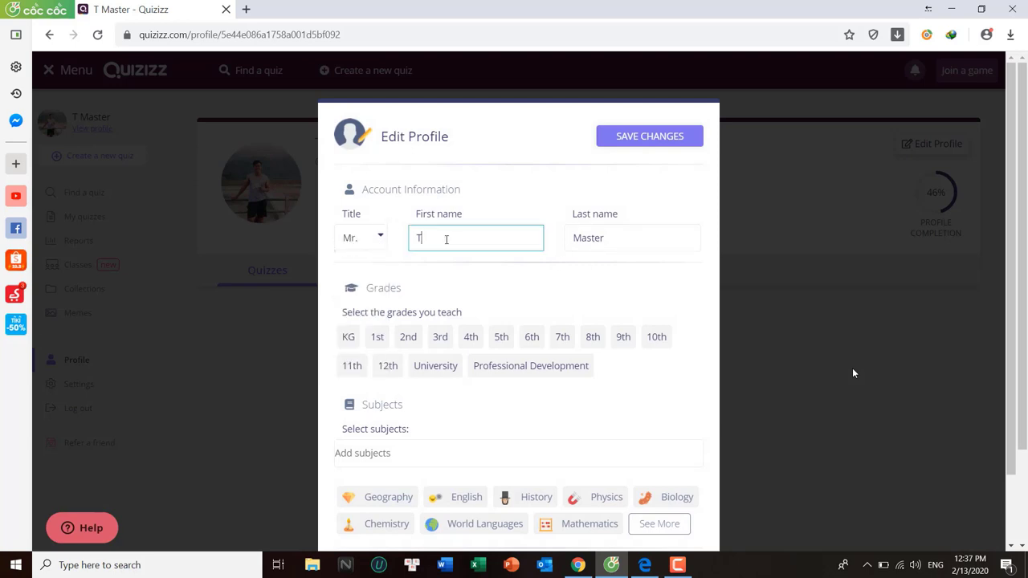
{"action": "type", "text": "in"}
{"action": "key", "text": "Tab"}
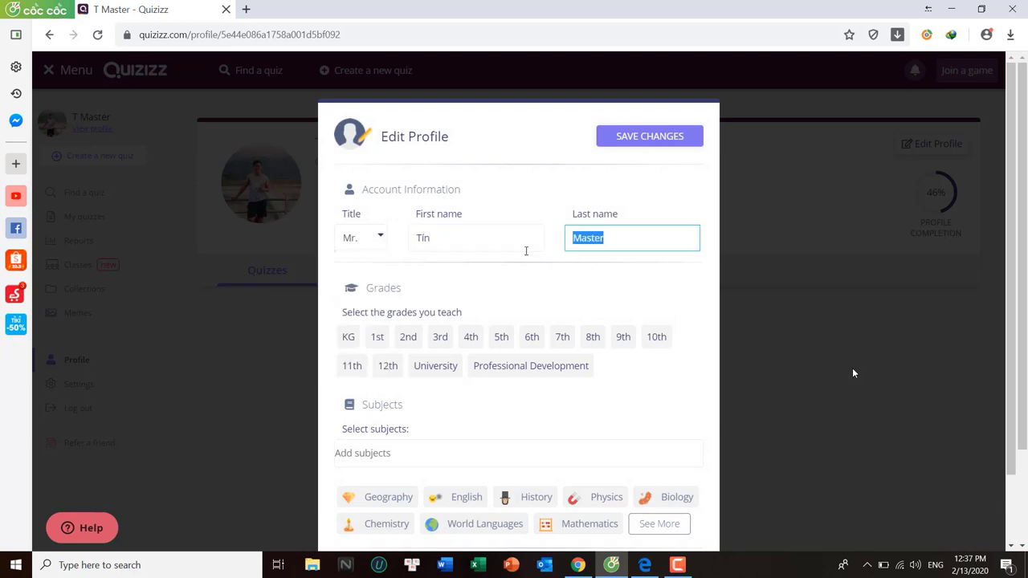
{"action": "type", "text": "Nguyễn"}
Add 5th as a grade taught, save the profile, and start a new quiz
{"action": "left_click", "coordinate": [501, 337]}
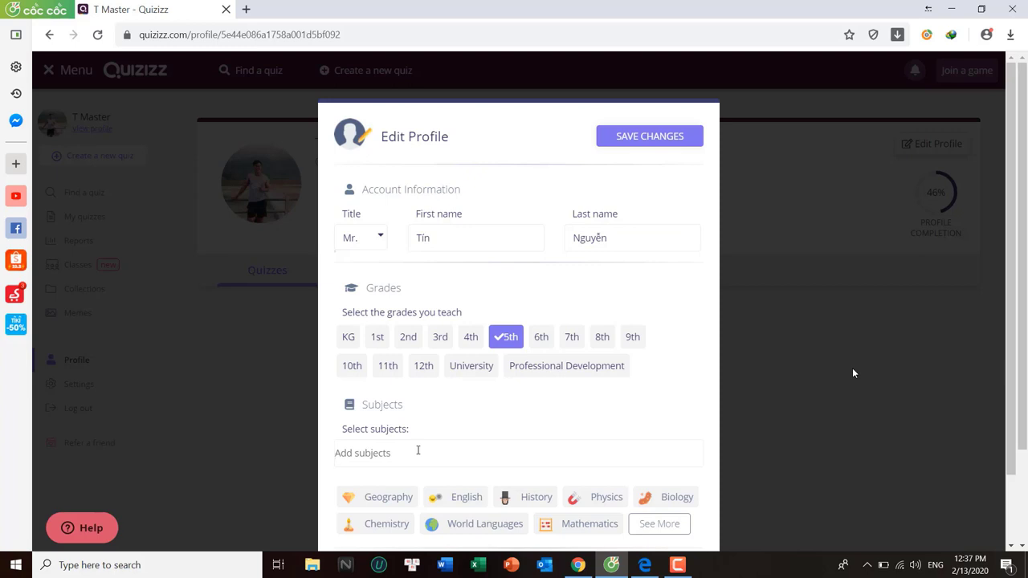
{"action": "type", "text": "Tiểu học"}
{"action": "left_click", "coordinate": [654, 138]}
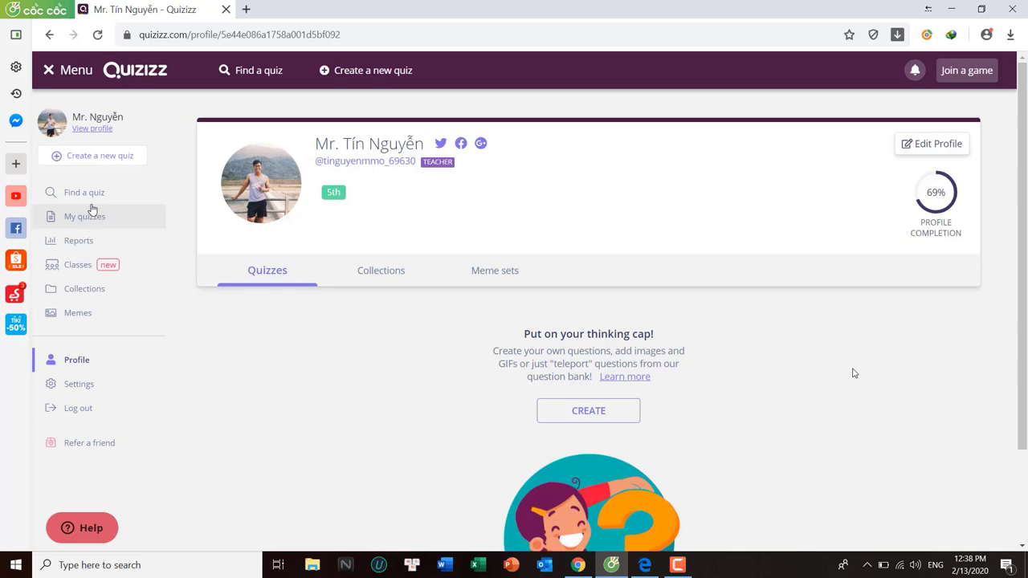
{"action": "left_click", "coordinate": [87, 157]}
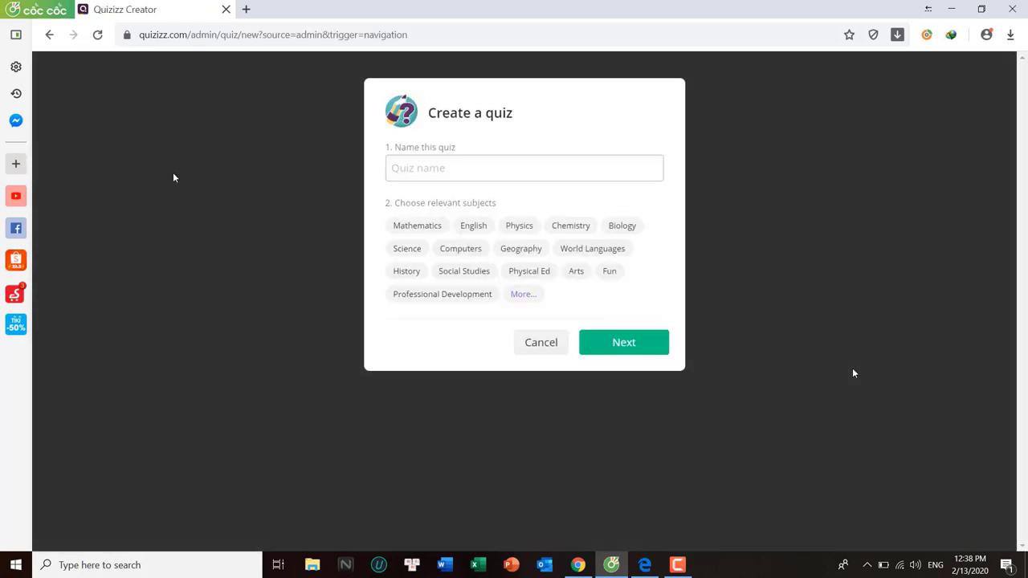
Name the quiz 'Bài tập về nhà tuần 21', tag it Mathematics, and continue to the editor
{"action": "left_click", "coordinate": [457, 171]}
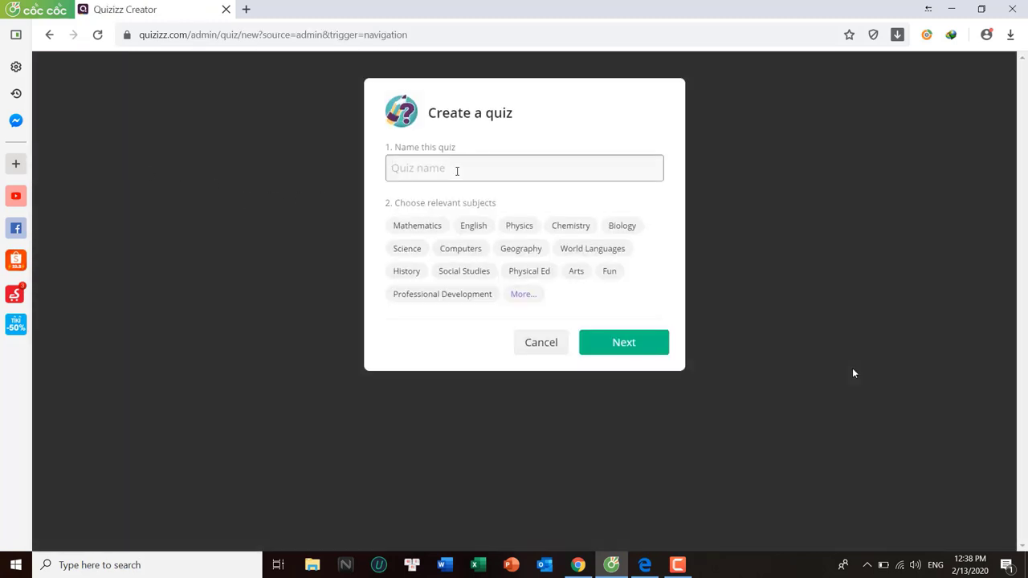
{"action": "type", "text": "Bài tập về nhà tuần 21"}
{"action": "left_click", "coordinate": [422, 231]}
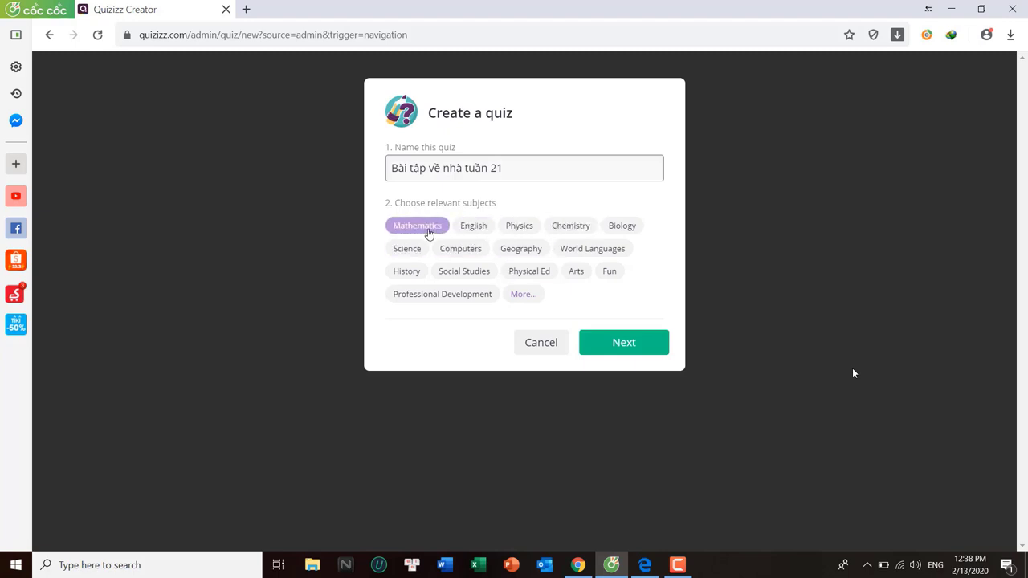
{"action": "left_click", "coordinate": [624, 342]}
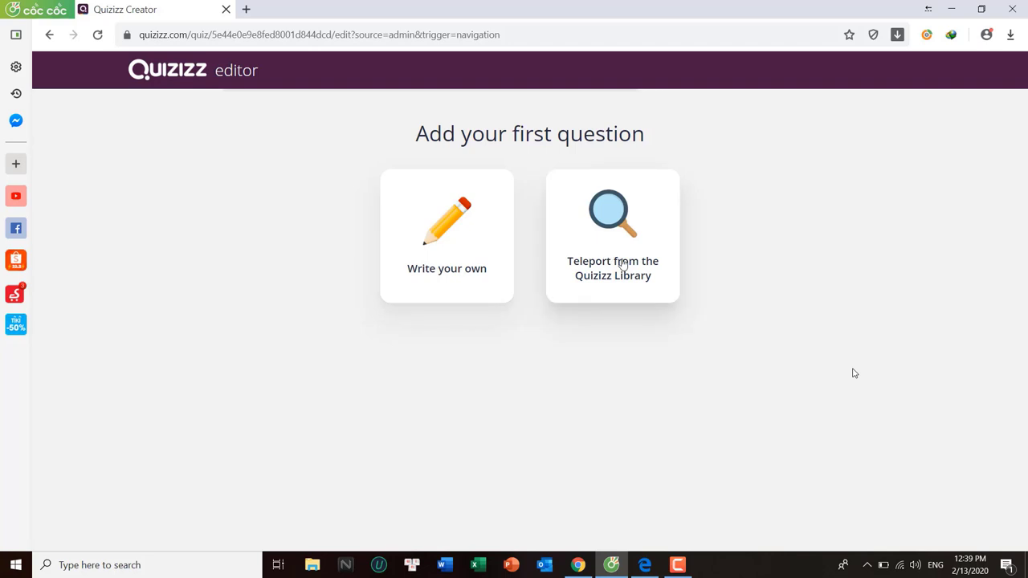
Write Question 1 from scratch as 'Hôm nay là thứ mấy?', keeping a correct answer required
{"action": "left_click", "coordinate": [442, 266]}
{"action": "left_click", "coordinate": [295, 171]}
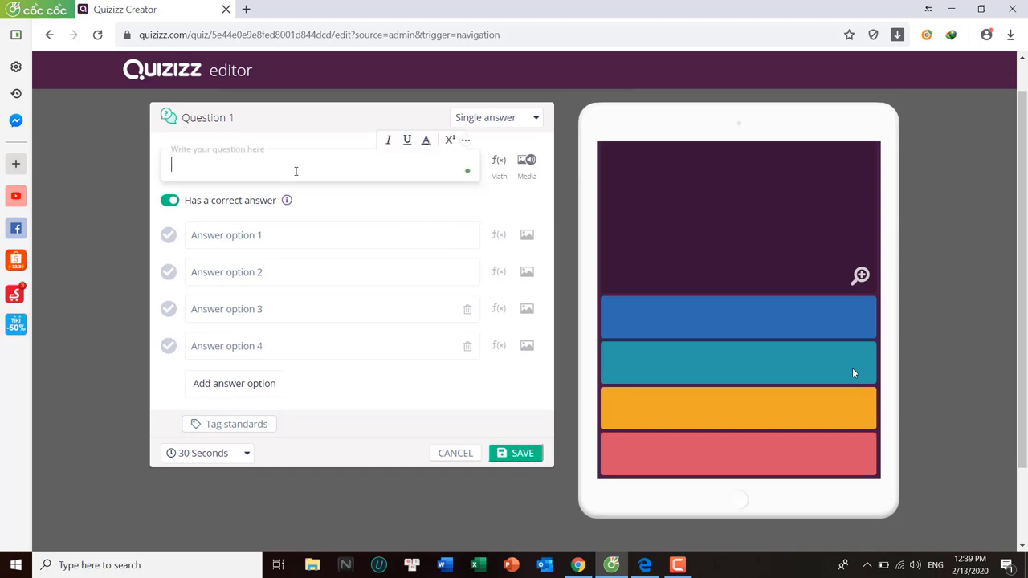
{"action": "type", "text": "Hôm nay là t"}
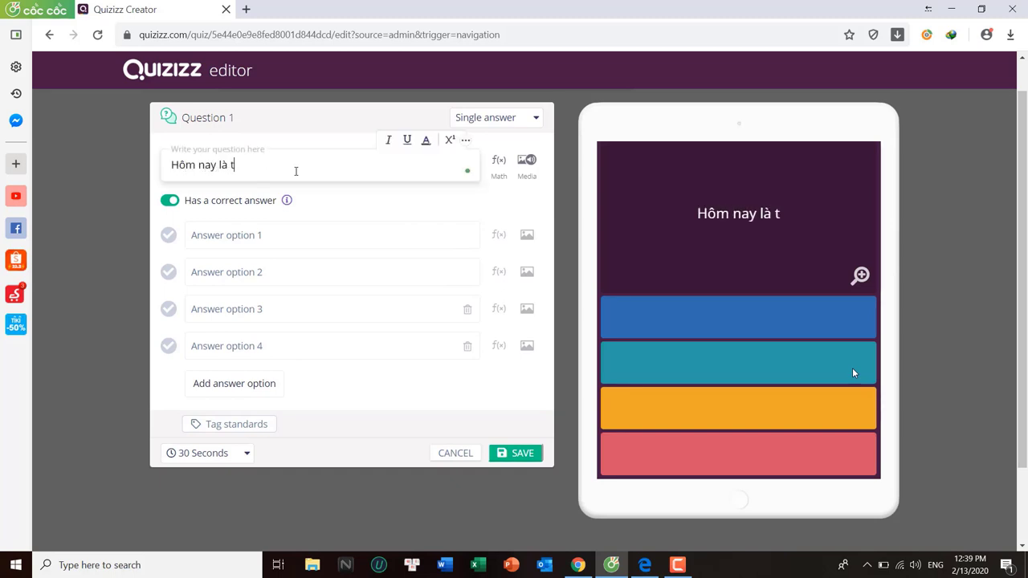
{"action": "type", "text": "hứ mấy?"}
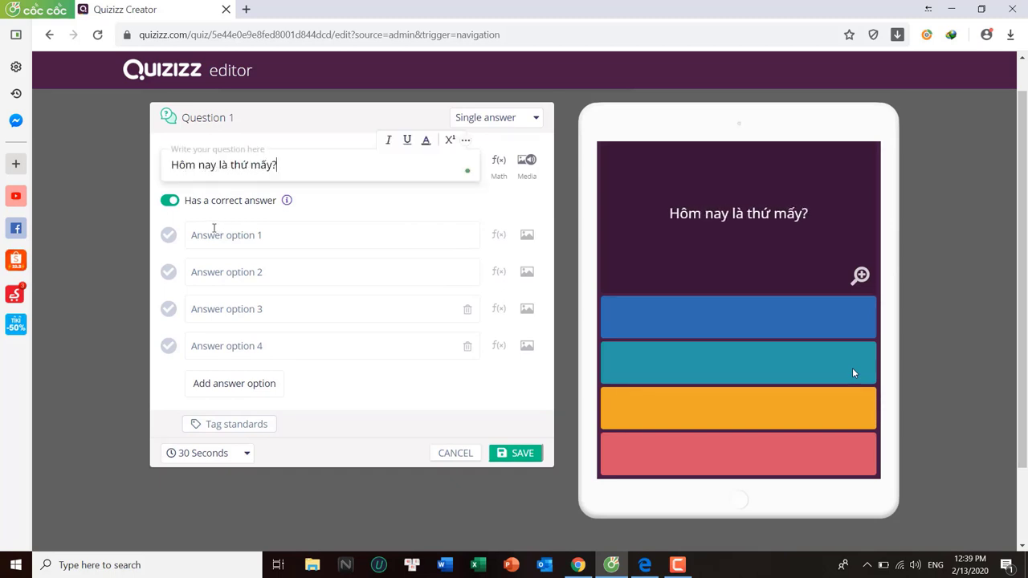
{"action": "left_click", "coordinate": [168, 203]}
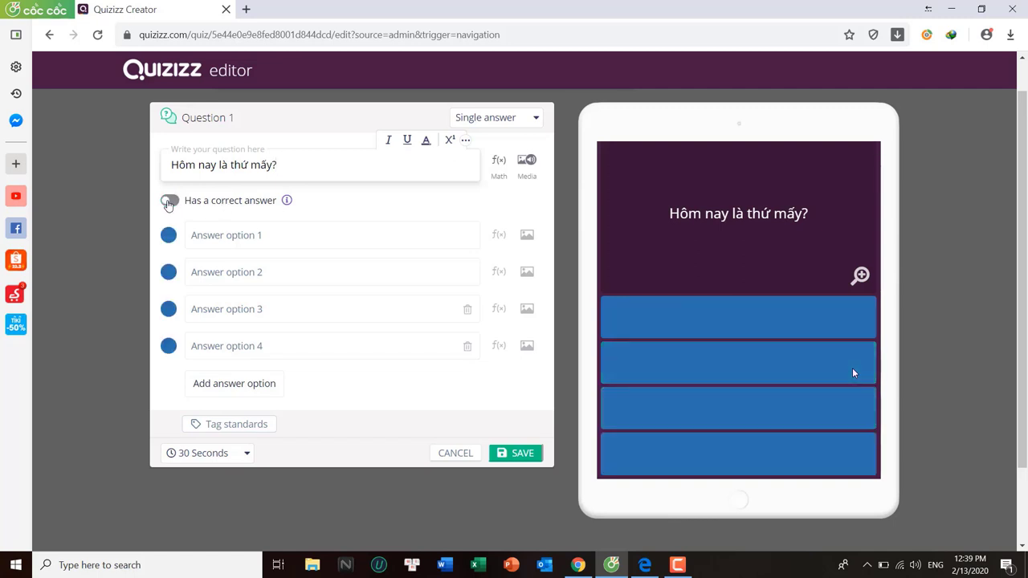
{"action": "left_click", "coordinate": [169, 201]}
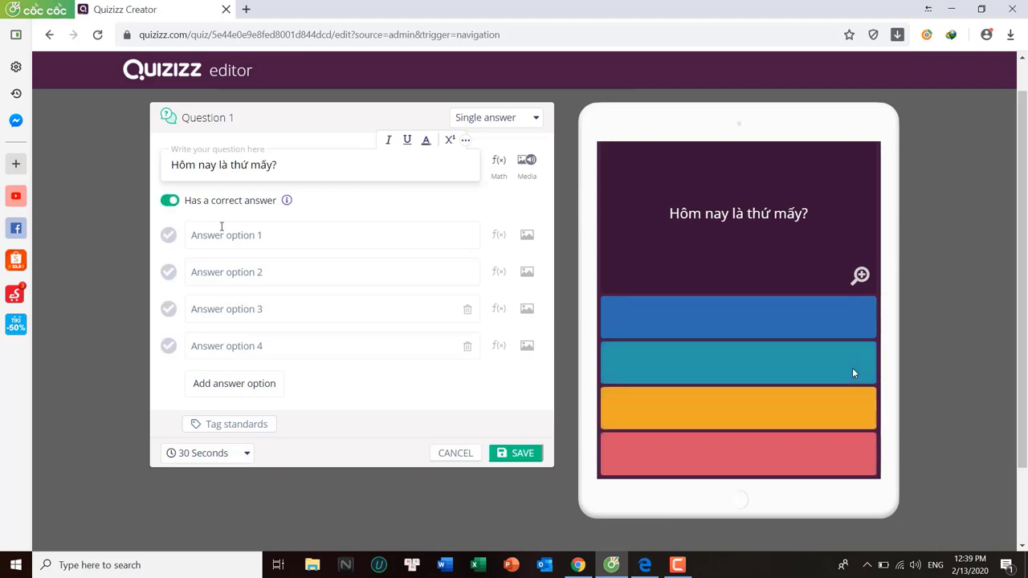
Enter the answer choices 'Thứ 2' and 'Thứ 3'
{"action": "left_click", "coordinate": [237, 234]}
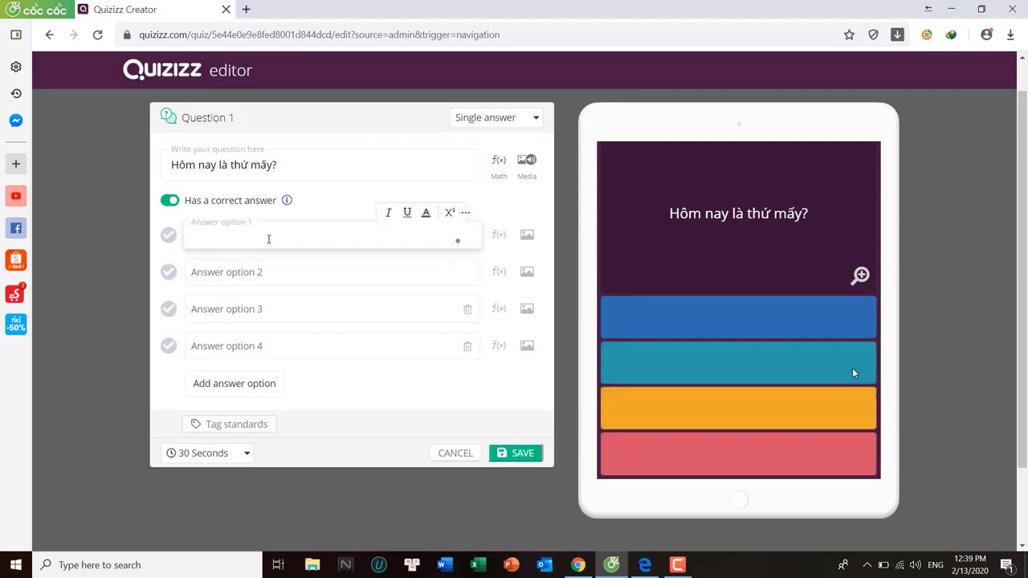
{"action": "type", "text": "Thư"}
{"action": "key", "text": "BackSpace"}
{"action": "key", "text": "BackSpace"}
{"action": "type", "text": "hus 2"}
{"action": "left_click", "coordinate": [263, 271]}
{"action": "type", "text": "Thư"}
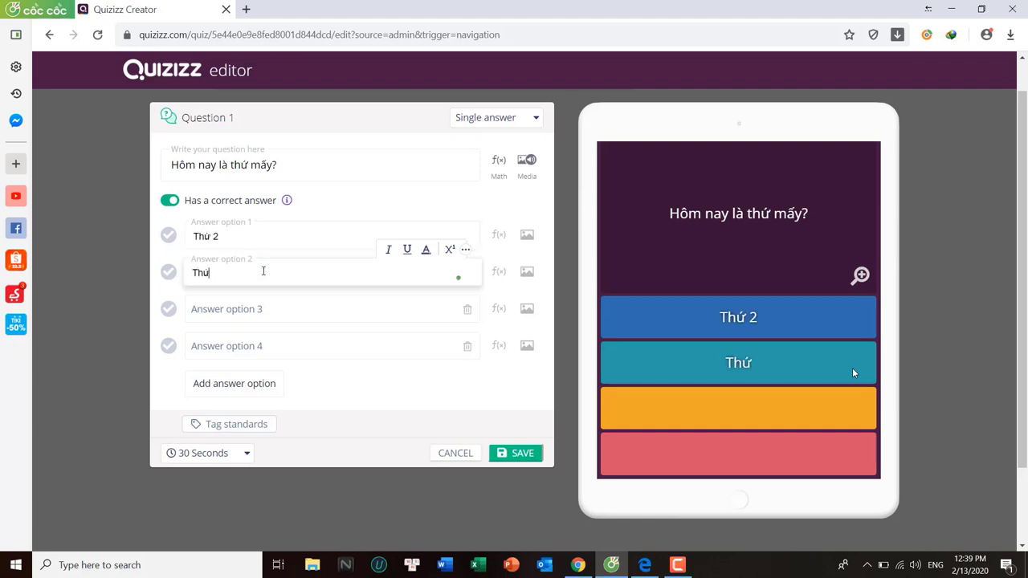
{"action": "type", "text": " 3"}
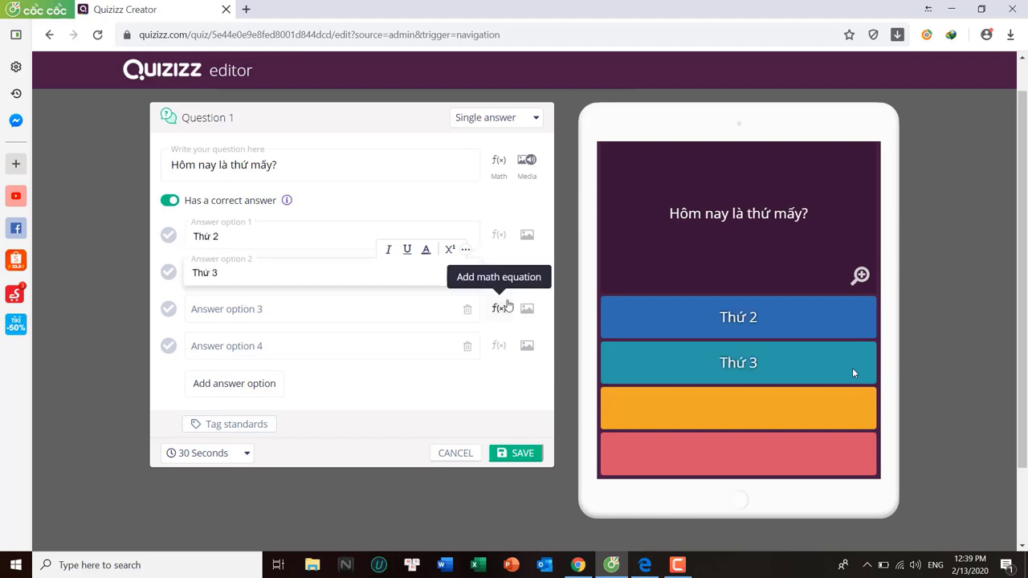
{"action": "left_click", "coordinate": [526, 271]}
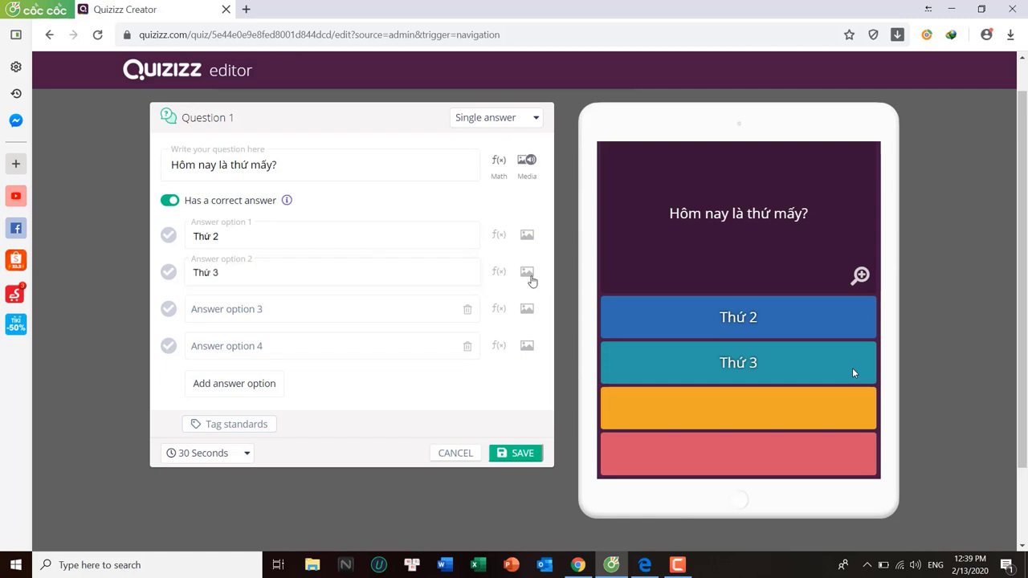
Remove the empty answer choices, leaving two, and mark Thứ 2 as correct
{"action": "left_click", "coordinate": [467, 310]}
{"action": "left_click", "coordinate": [467, 310]}
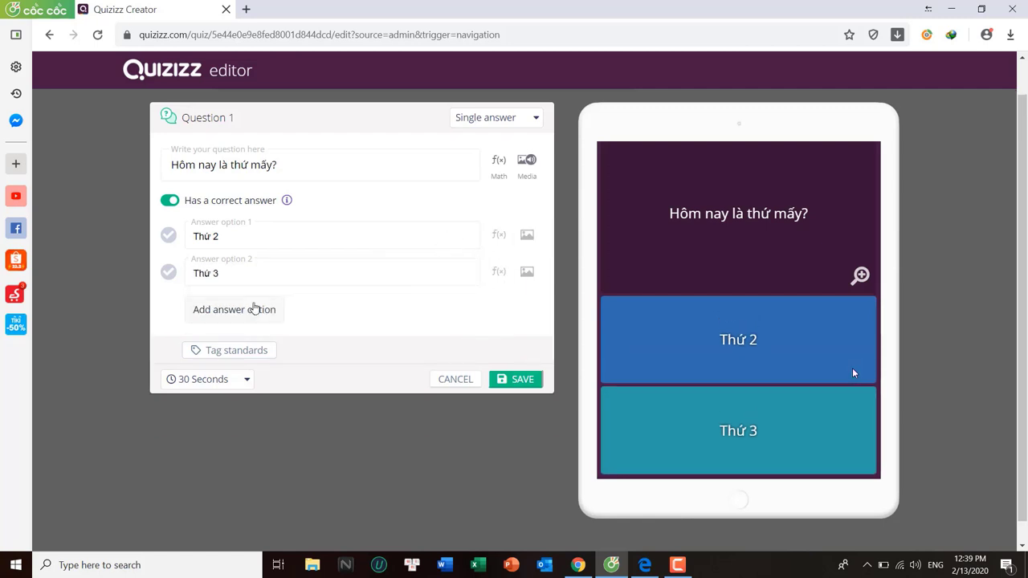
{"action": "left_click", "coordinate": [254, 309]}
{"action": "left_click", "coordinate": [253, 347]}
{"action": "left_click", "coordinate": [257, 383]}
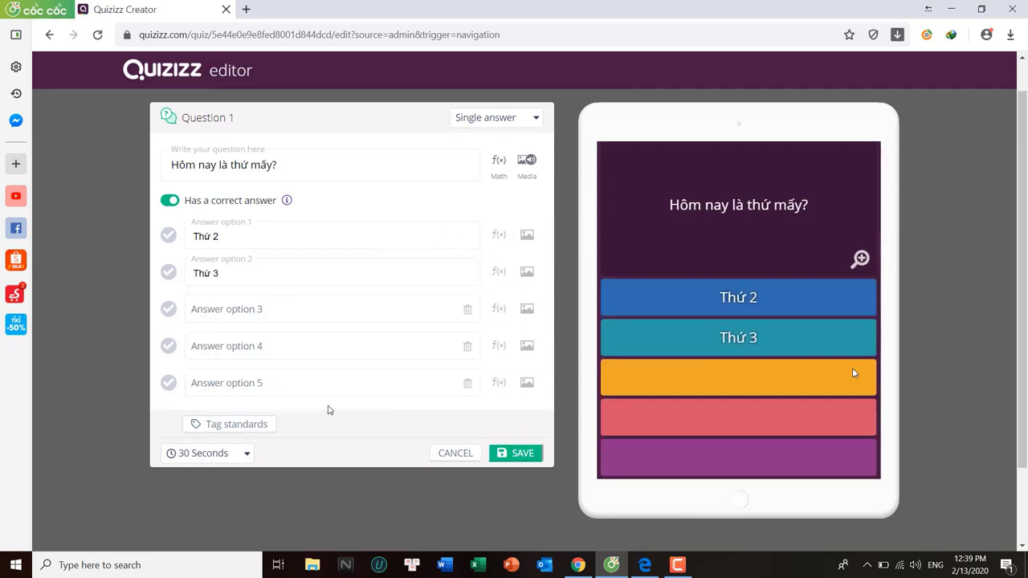
{"action": "left_click", "coordinate": [467, 383]}
{"action": "left_click", "coordinate": [467, 346]}
{"action": "left_click", "coordinate": [467, 309]}
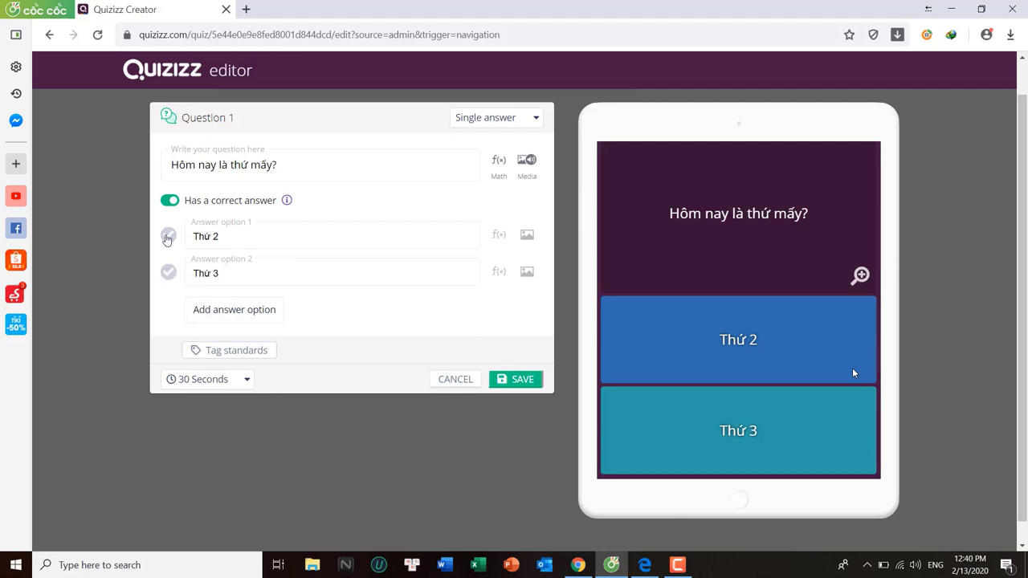
{"action": "left_click", "coordinate": [167, 238]}
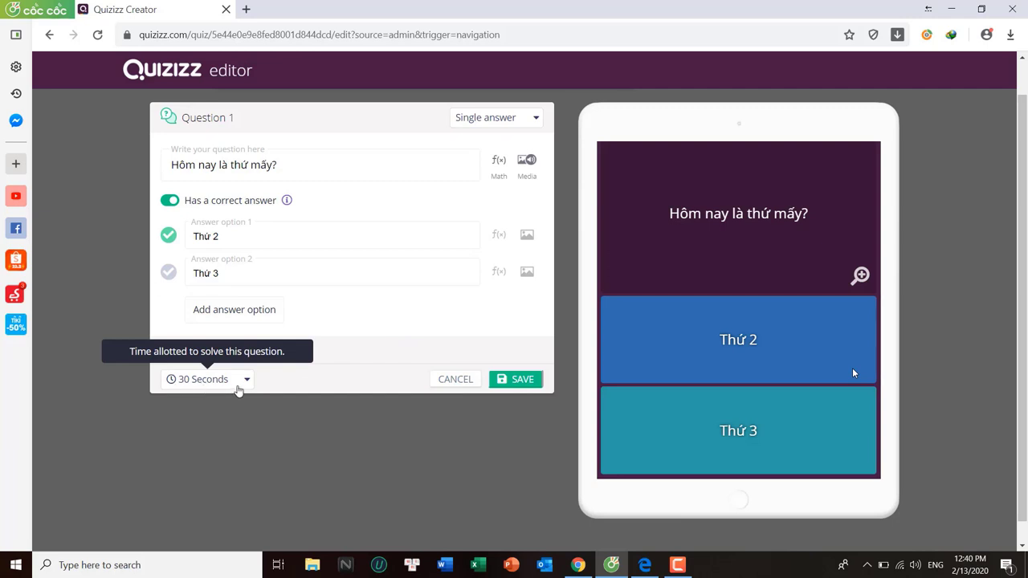
Set Question 1's time limit to 5 seconds
{"action": "left_click", "coordinate": [240, 389]}
{"action": "scroll", "coordinate": [250, 315], "scroll_direction": "down", "scroll_amount": 1}
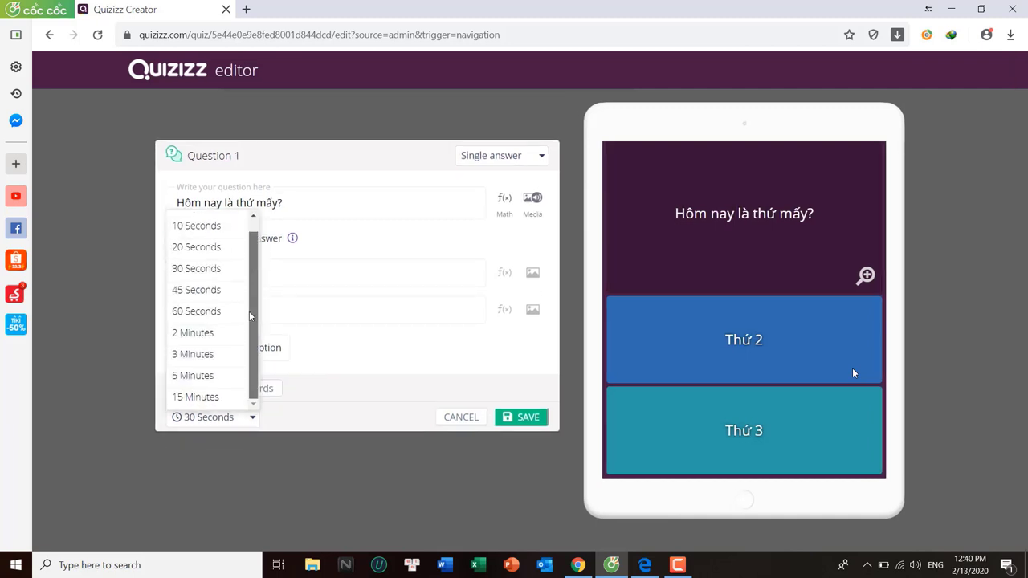
{"action": "scroll", "coordinate": [225, 289], "scroll_direction": "up", "scroll_amount": 1}
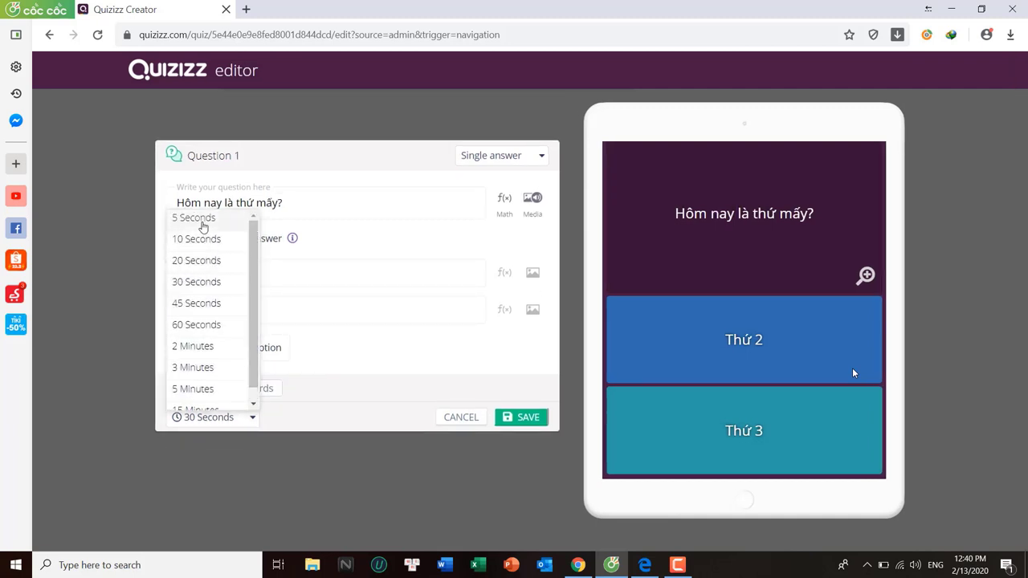
{"action": "left_click", "coordinate": [198, 219]}
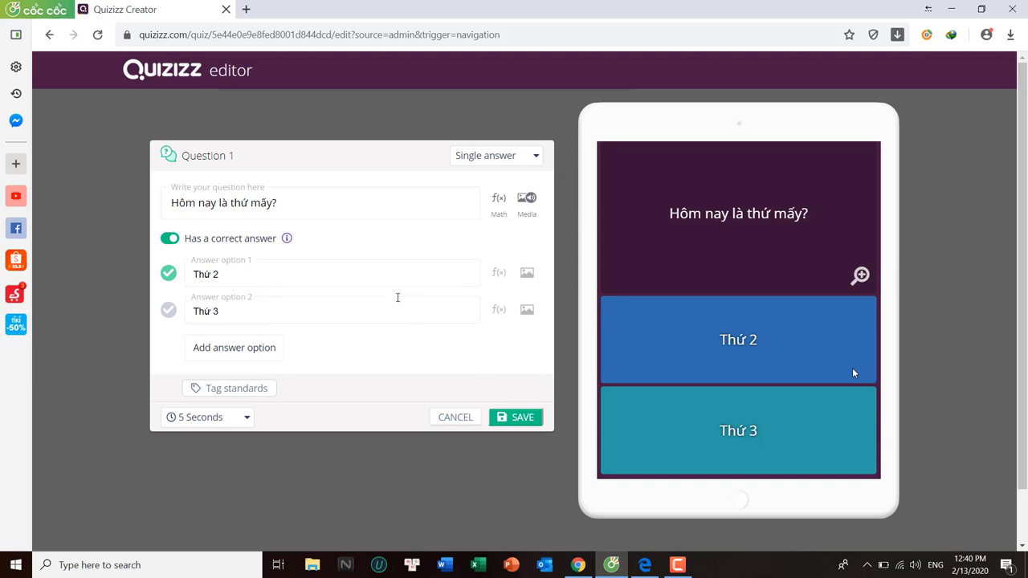
Insert a 2/5 fraction into answer Thứ 2, then remove it again
{"action": "left_click", "coordinate": [498, 272]}
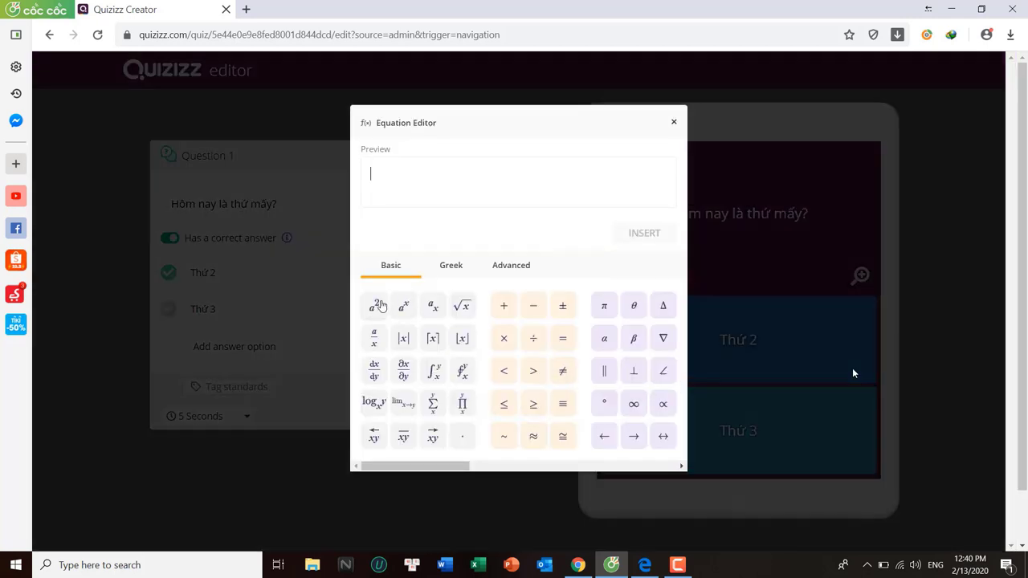
{"action": "left_click", "coordinate": [374, 337]}
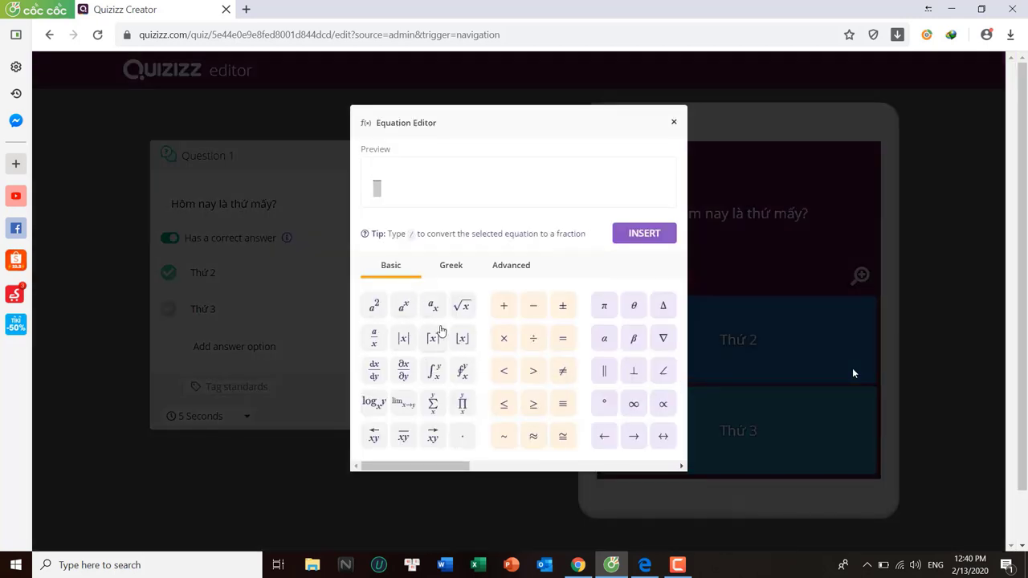
{"action": "type", "text": "2"}
{"action": "left_click", "coordinate": [381, 195]}
{"action": "type", "text": "5"}
{"action": "left_click", "coordinate": [643, 233]}
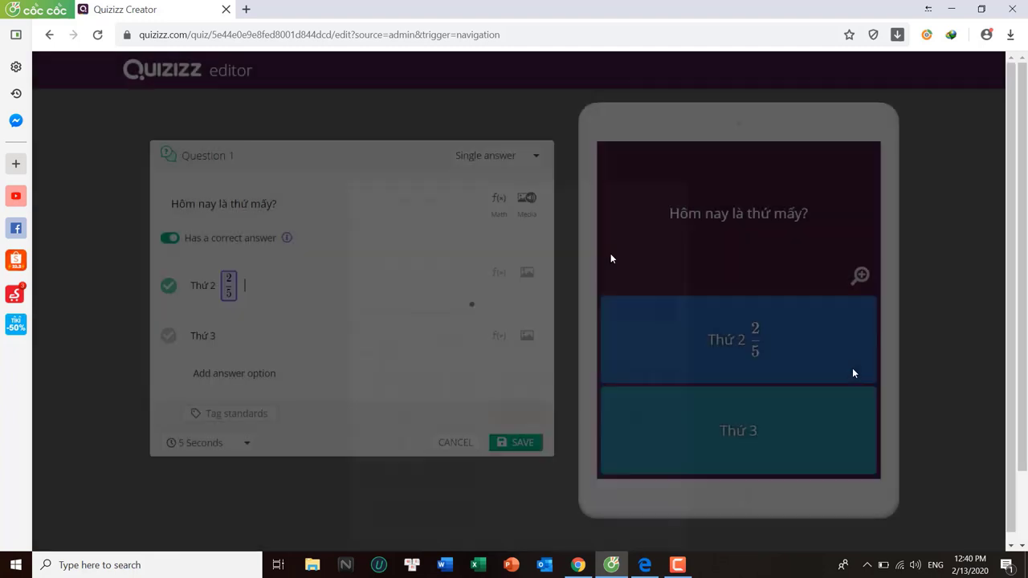
{"action": "key", "text": "BackSpace"}
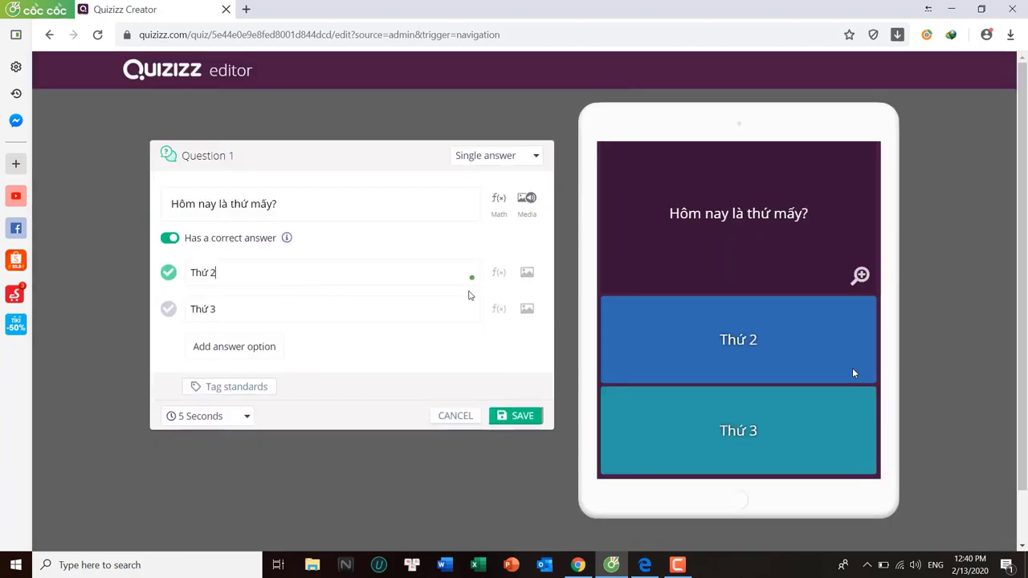
Upload the bieu-do-hinh-quat pie chart image, delete it, and save Question 1
{"action": "left_click", "coordinate": [525, 201]}
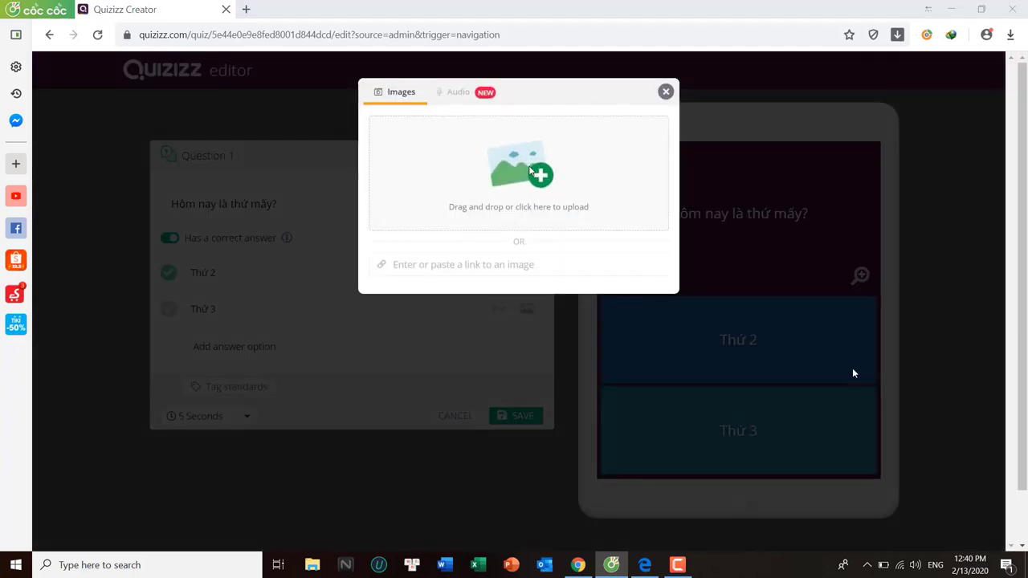
{"action": "left_click", "coordinate": [530, 171]}
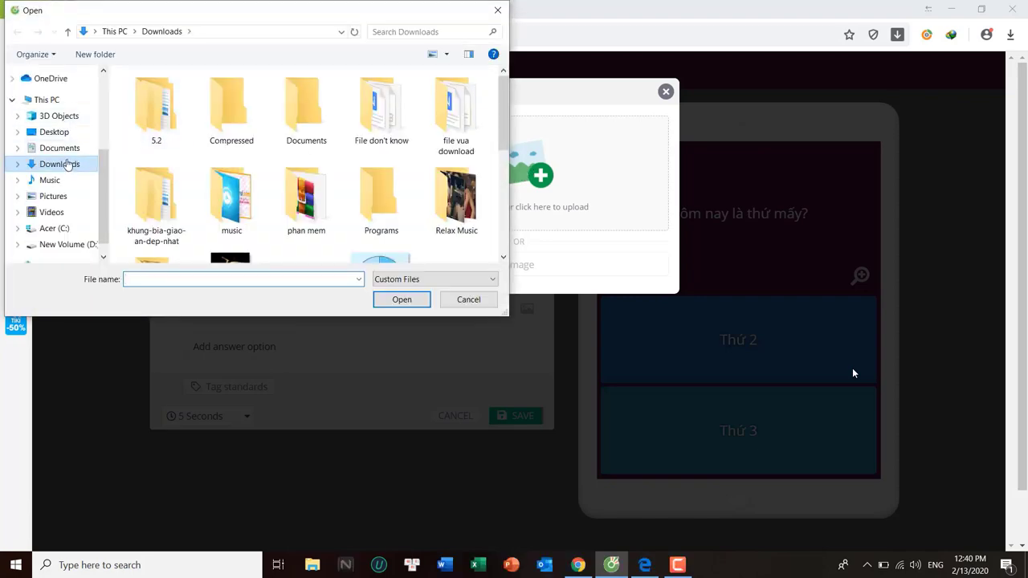
{"action": "scroll", "coordinate": [381, 160], "scroll_direction": "down", "scroll_amount": 3}
{"action": "left_click", "coordinate": [381, 169]}
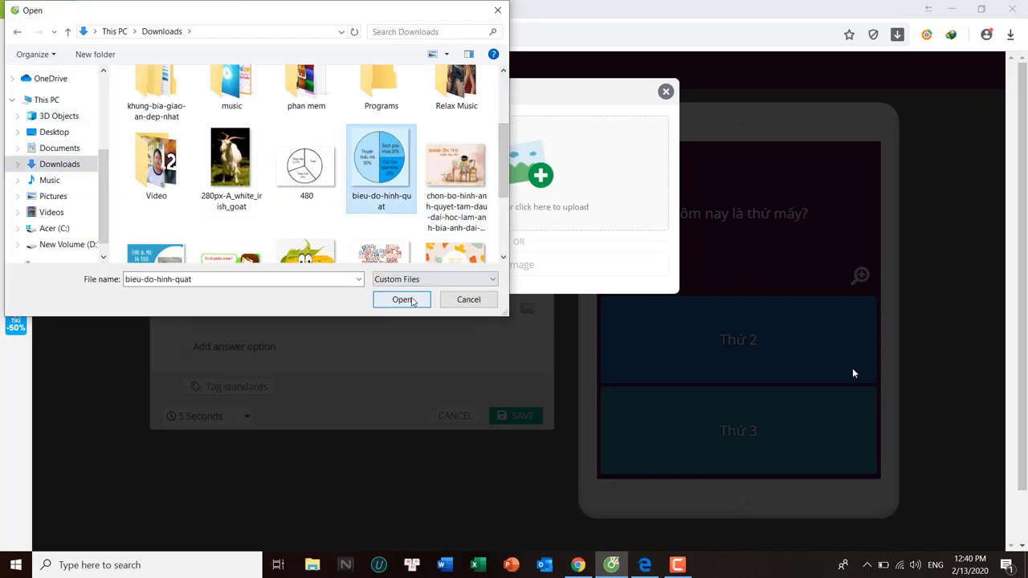
{"action": "left_click", "coordinate": [413, 302]}
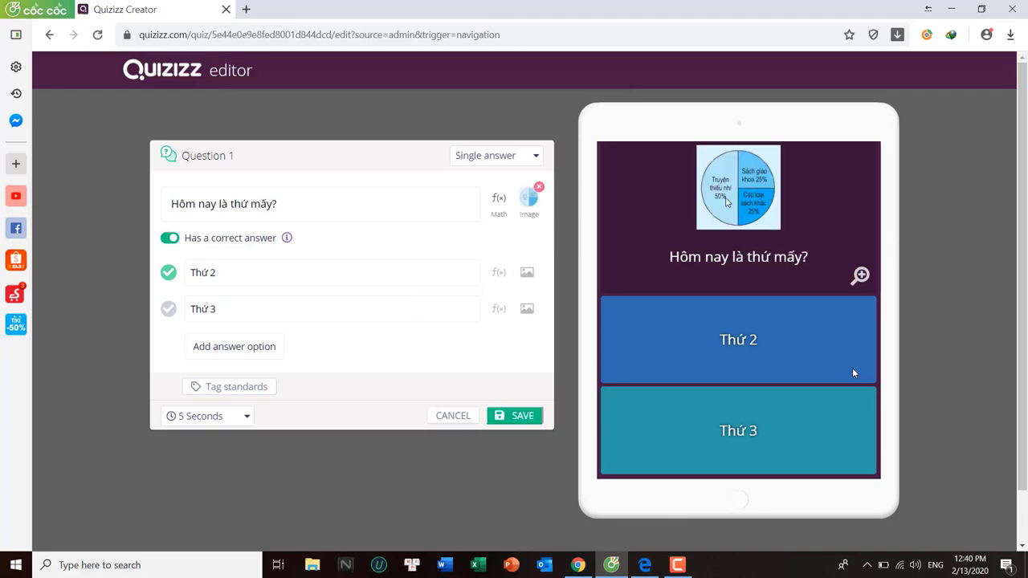
{"action": "left_click", "coordinate": [538, 187]}
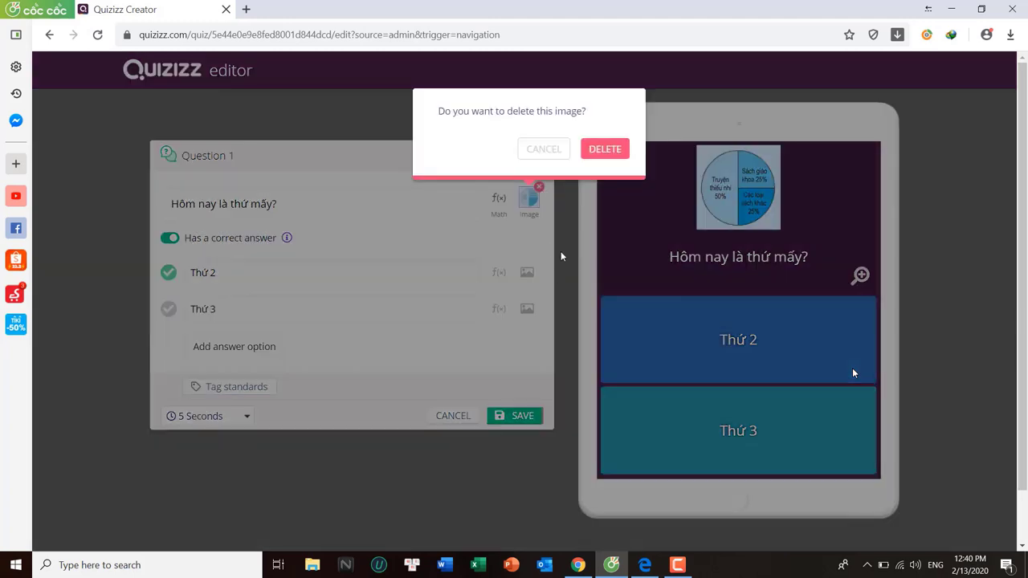
{"action": "left_click", "coordinate": [615, 153]}
{"action": "left_click", "coordinate": [518, 416]}
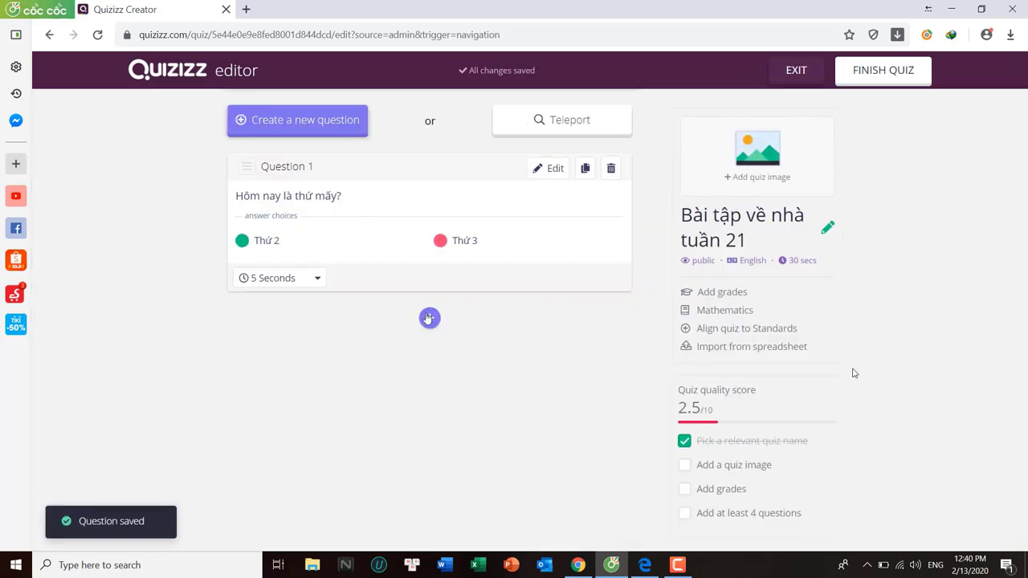
Add Question 2 'Bạn có thích ứng dụng này không?' with answers Có and Không
{"action": "left_click", "coordinate": [430, 320]}
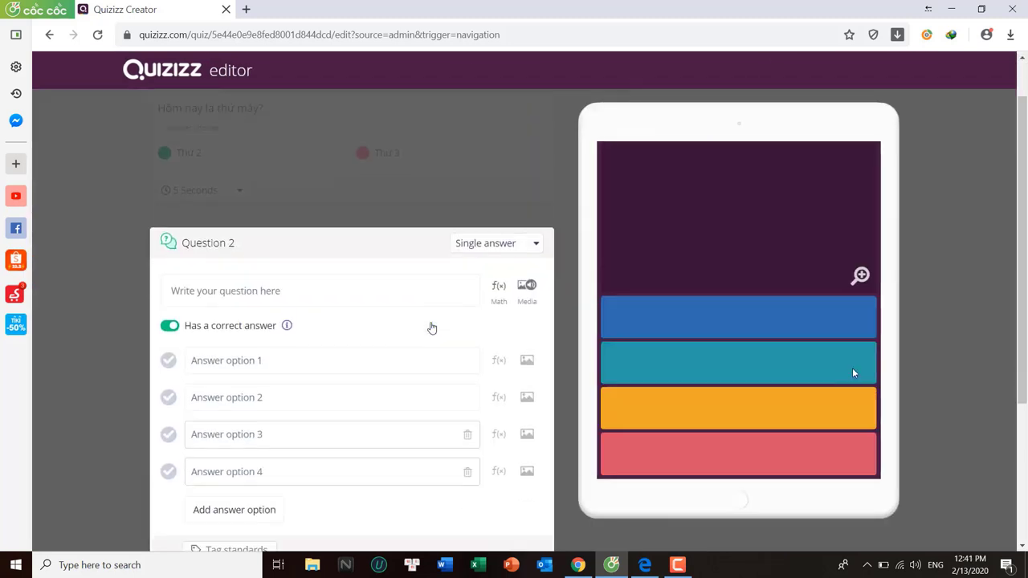
{"action": "type", "text": "Bạn có thích ứng dụng"}
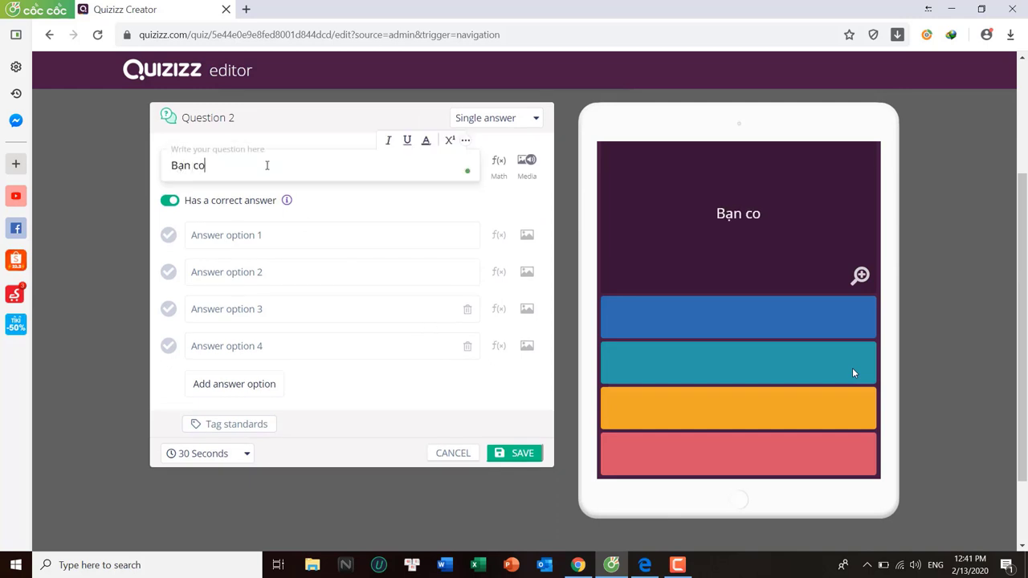
{"action": "type", "text": " này không?"}
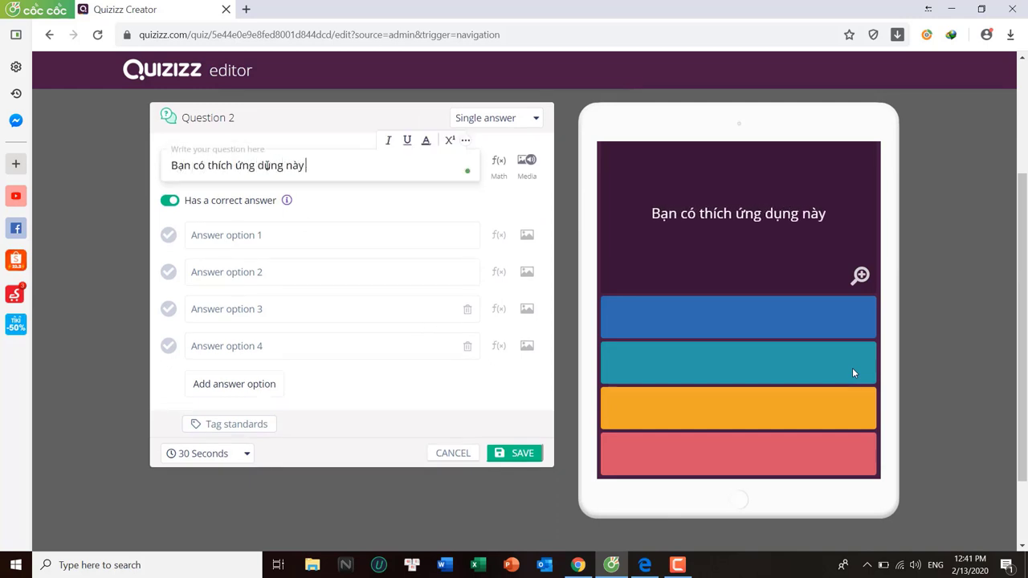
{"action": "left_click", "coordinate": [265, 231]}
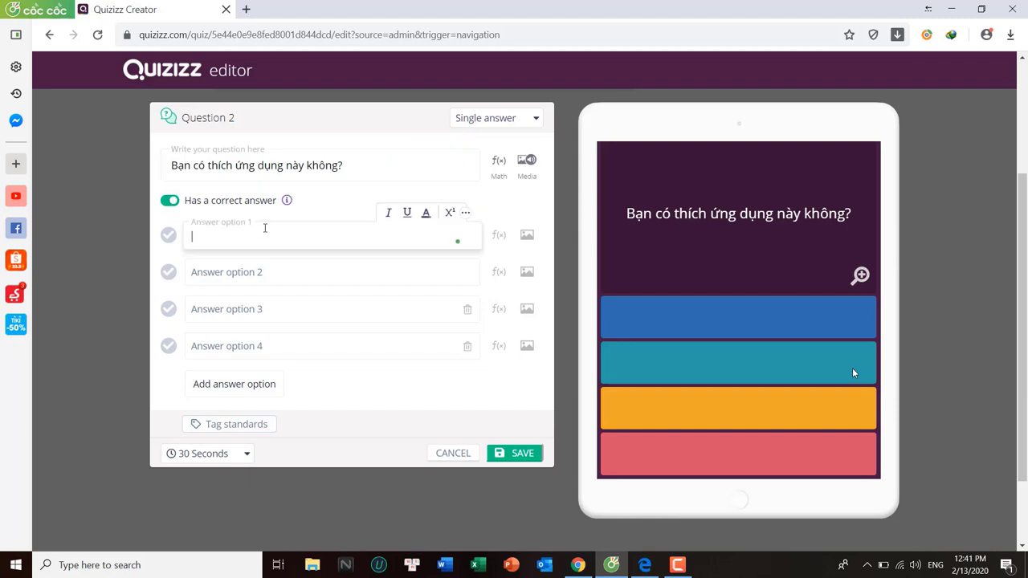
{"action": "type", "text": "Co"}
{"action": "left_click", "coordinate": [271, 271]}
{"action": "type", "text": "KHÔNG"}
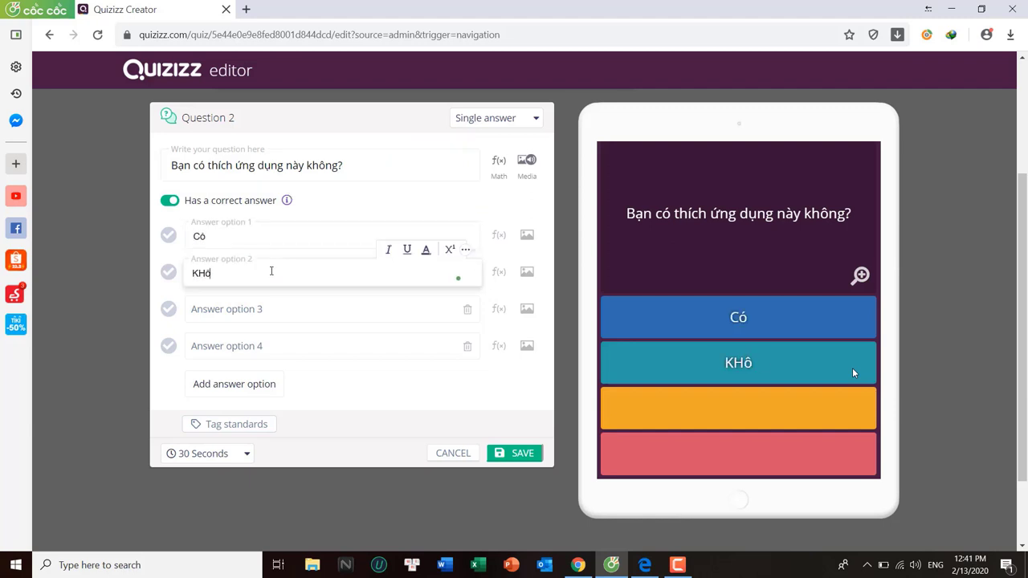
{"action": "key", "text": "BackSpace"}
{"action": "key", "text": "BackSpace"}
{"action": "key", "text": "BackSpace"}
{"action": "key", "text": "BackSpace"}
{"action": "type", "text": "hông"}
Add answers 'hơi rắc rối' and 'Không cần thiết', mark Có correct, and save Question 2
{"action": "left_click", "coordinate": [282, 313]}
{"action": "type", "text": "hơi rắc rối"}
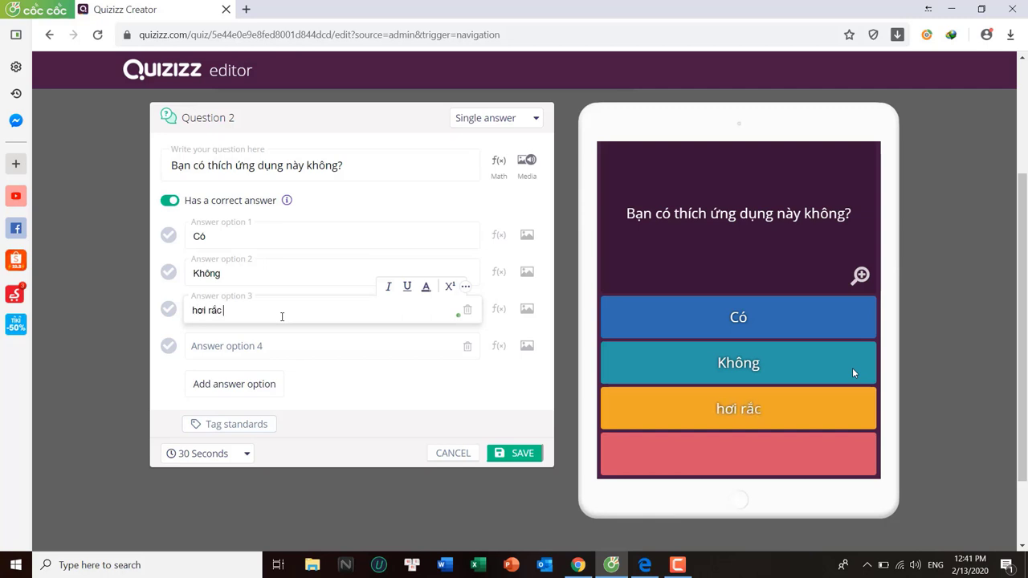
{"action": "left_click", "coordinate": [282, 336]}
{"action": "type", "text": "KHông cần thi"}
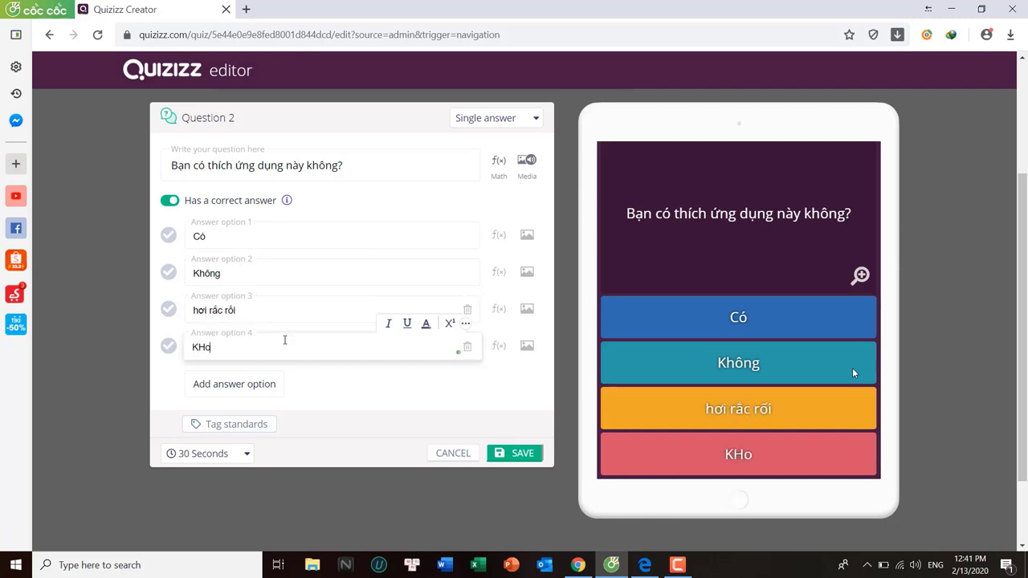
{"action": "type", "text": "ết"}
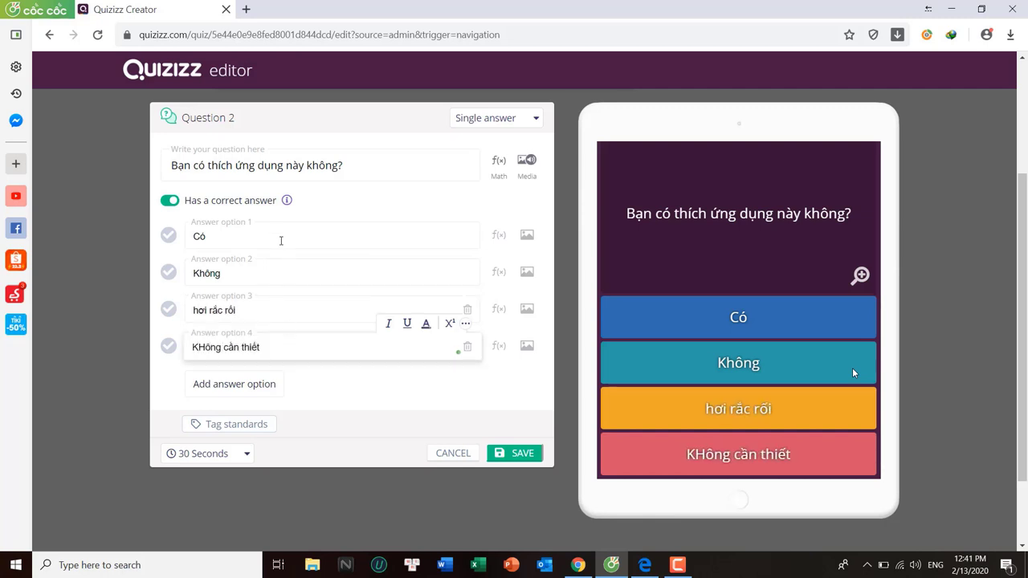
{"action": "left_click", "coordinate": [168, 236]}
{"action": "left_click", "coordinate": [500, 453]}
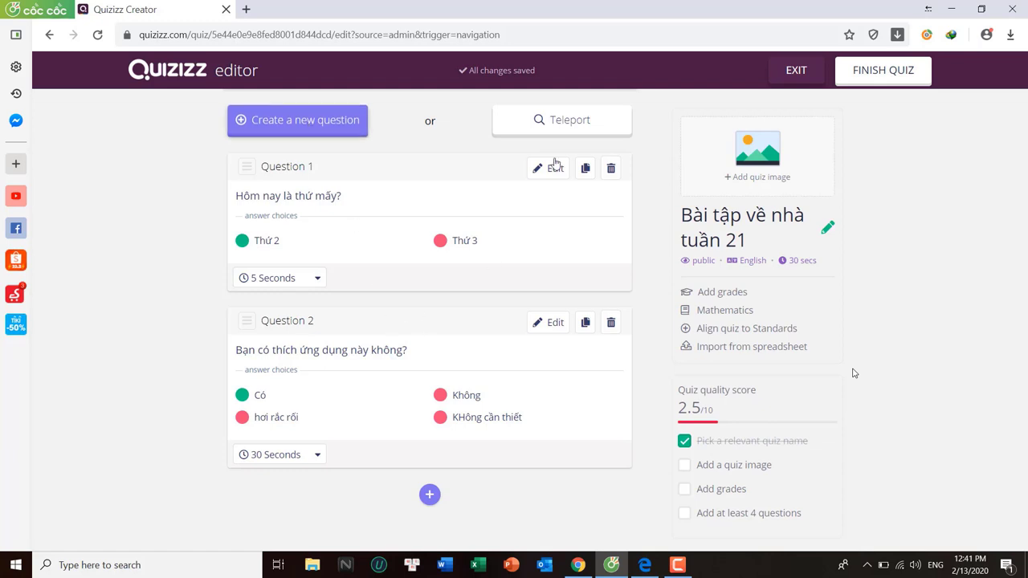
{"action": "left_click", "coordinate": [604, 129]}
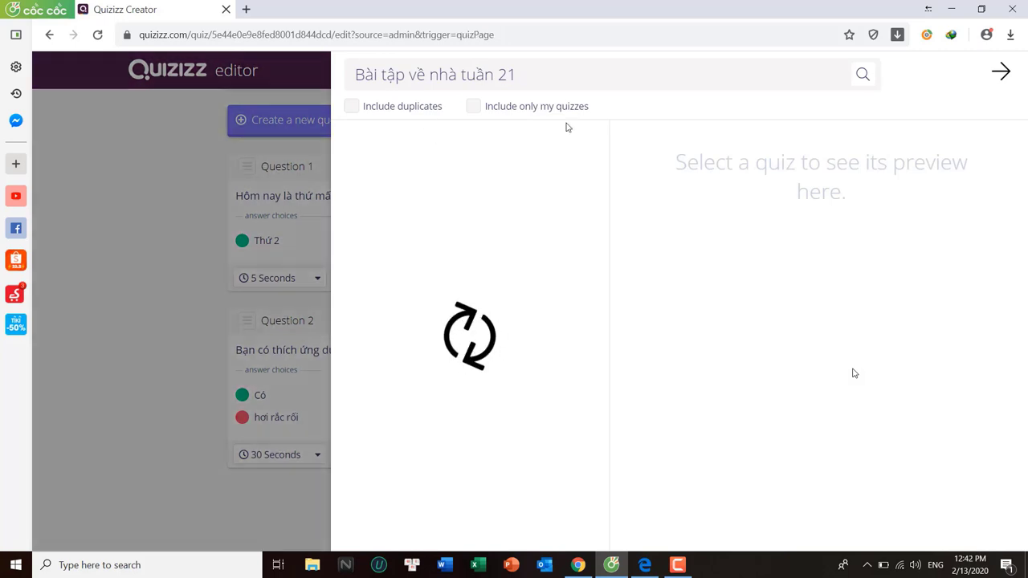
Teleport the first question of a 'toán 5' quiz into this quiz and review the question list
{"action": "left_click_drag", "start_coordinate": [523, 77], "coordinate": [351, 74]}
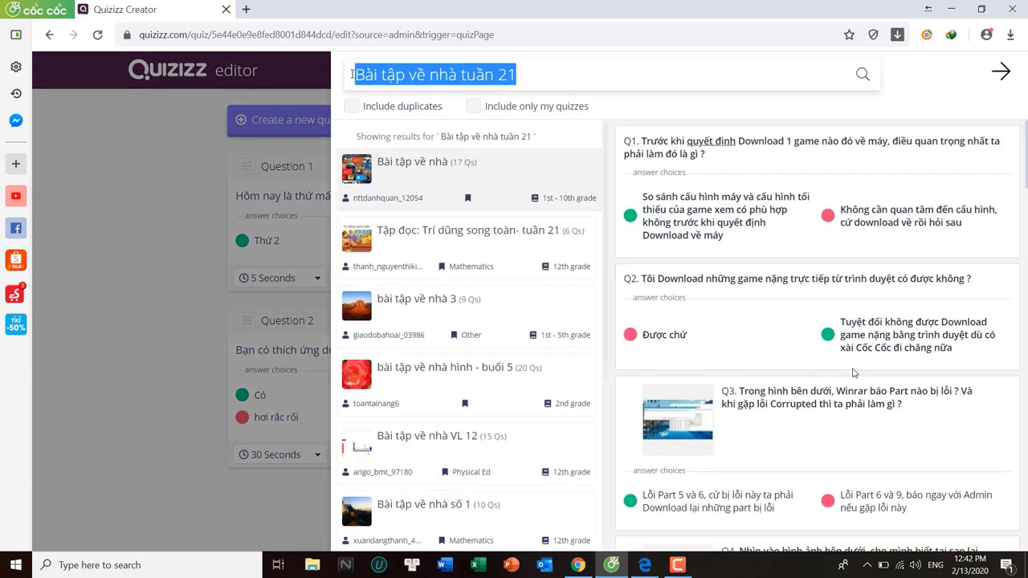
{"action": "type", "text": "toán 5"}
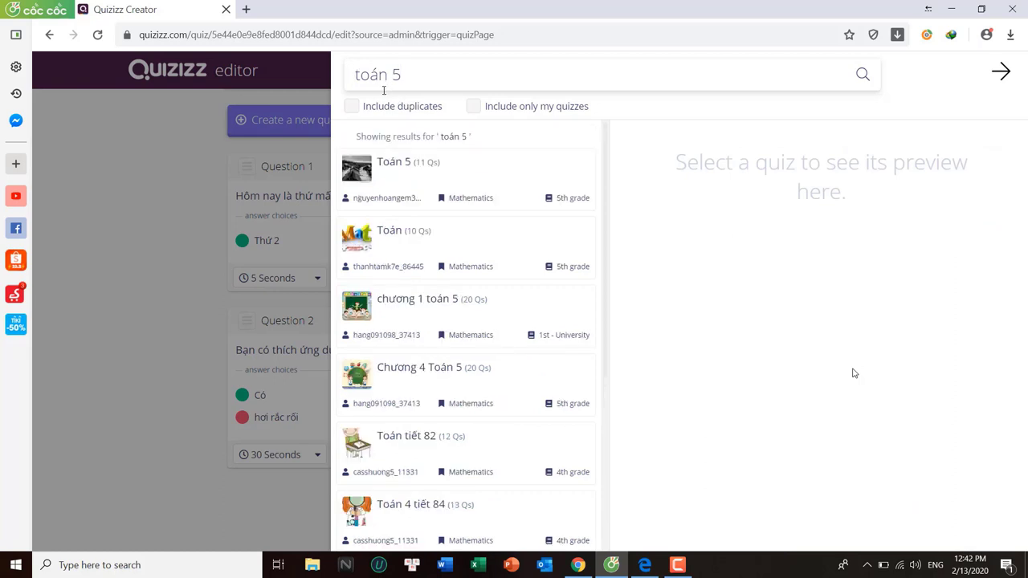
{"action": "left_click", "coordinate": [394, 183]}
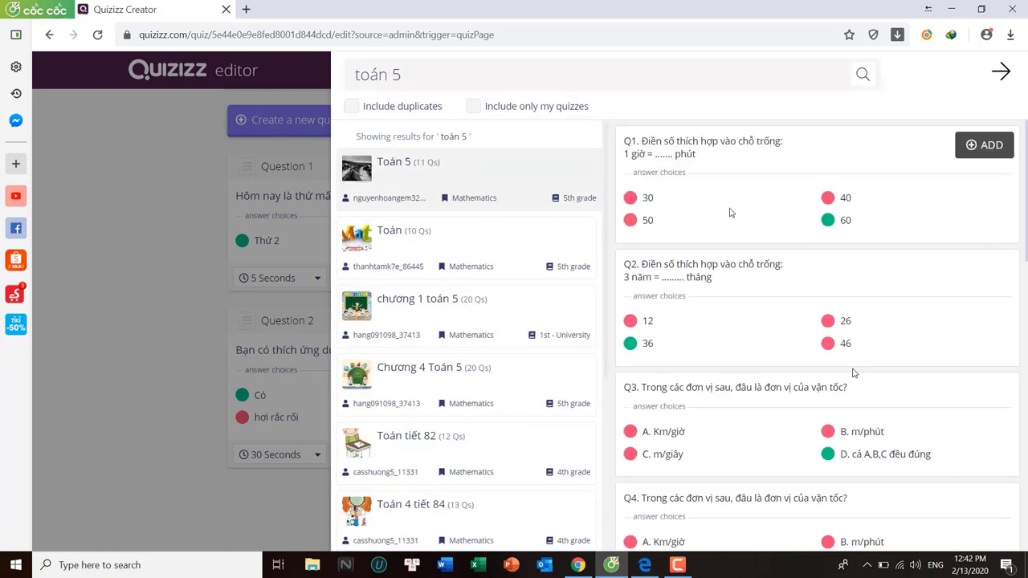
{"action": "left_click", "coordinate": [980, 148]}
{"action": "left_click", "coordinate": [989, 72]}
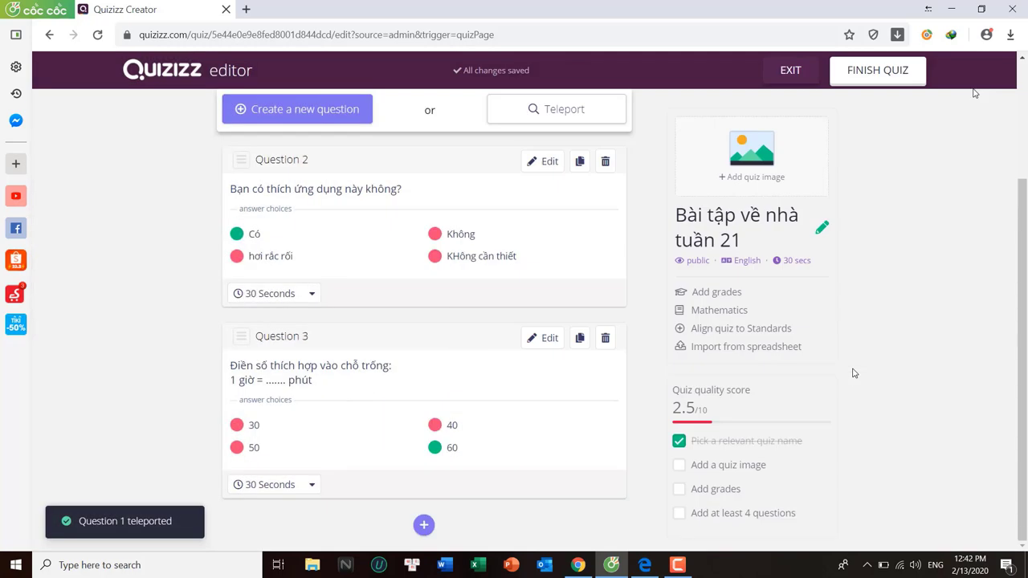
{"action": "scroll", "coordinate": [403, 243], "scroll_direction": "up", "scroll_amount": 2}
{"action": "scroll", "coordinate": [408, 239], "scroll_direction": "down", "scroll_amount": 2}
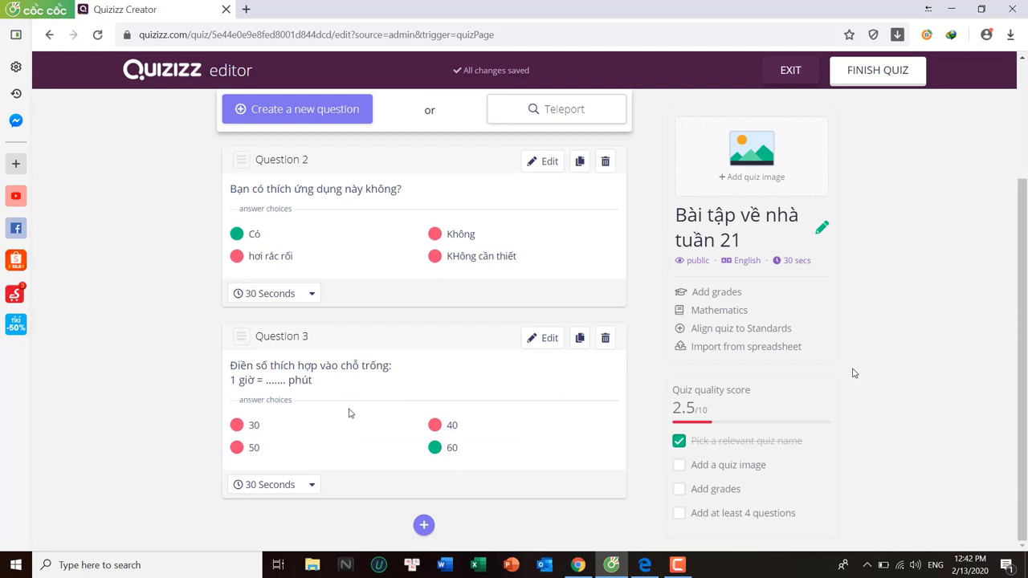
{"action": "scroll", "coordinate": [482, 361], "scroll_direction": "up", "scroll_amount": 1}
Finish the quiz and upload a picture as its title image
{"action": "left_click", "coordinate": [884, 78]}
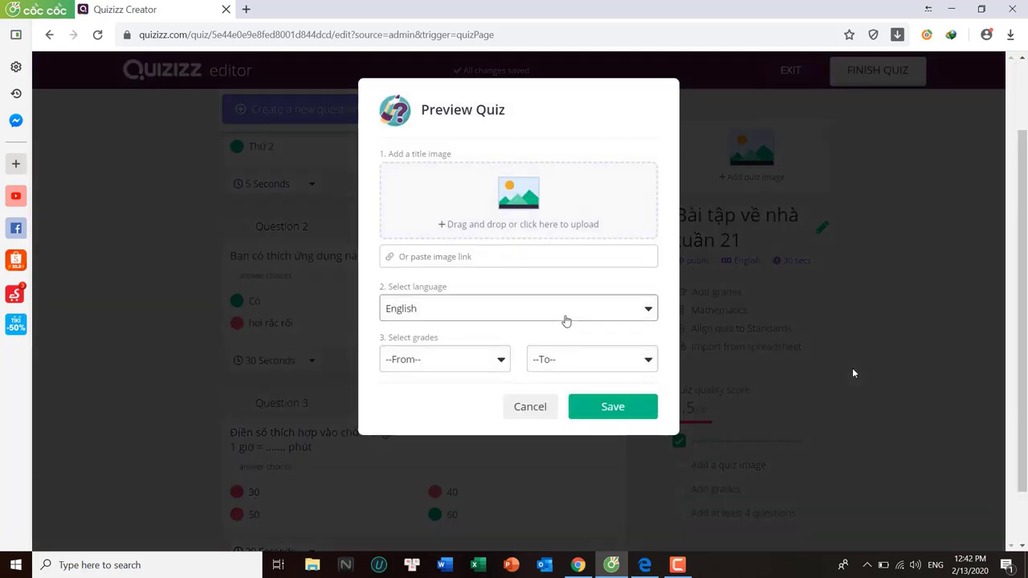
{"action": "left_click", "coordinate": [532, 239]}
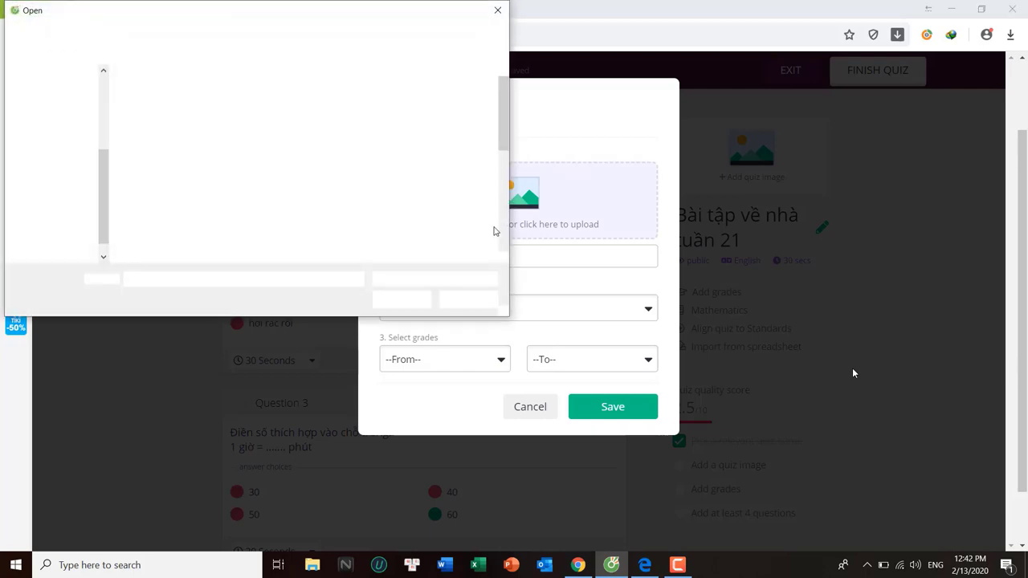
{"action": "scroll", "coordinate": [462, 215], "scroll_direction": "down", "scroll_amount": 3}
{"action": "double_click", "coordinate": [231, 135]}
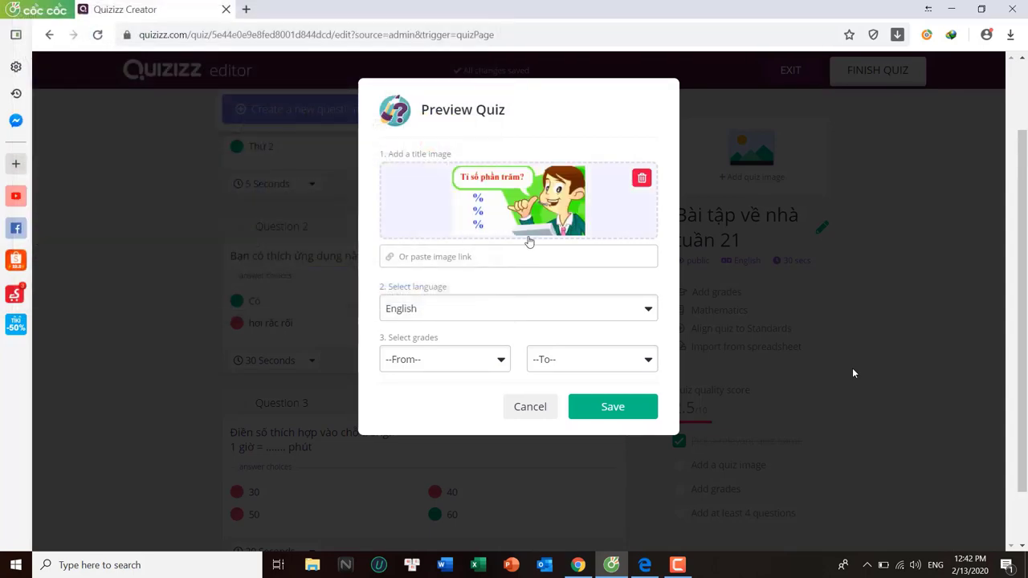
Set the quiz language to Vietnamese and grades KG to 5th, then save to publish
{"action": "left_click", "coordinate": [490, 316]}
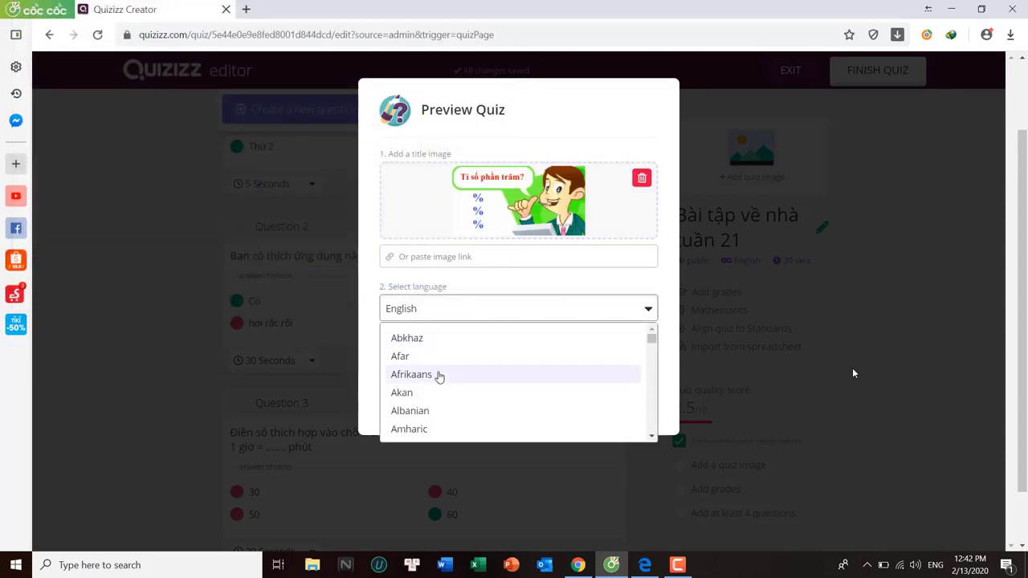
{"action": "scroll", "coordinate": [624, 361], "scroll_direction": "down", "scroll_amount": 15}
{"action": "scroll", "coordinate": [641, 405], "scroll_direction": "down", "scroll_amount": 10}
{"action": "scroll", "coordinate": [533, 413], "scroll_direction": "up", "scroll_amount": 3}
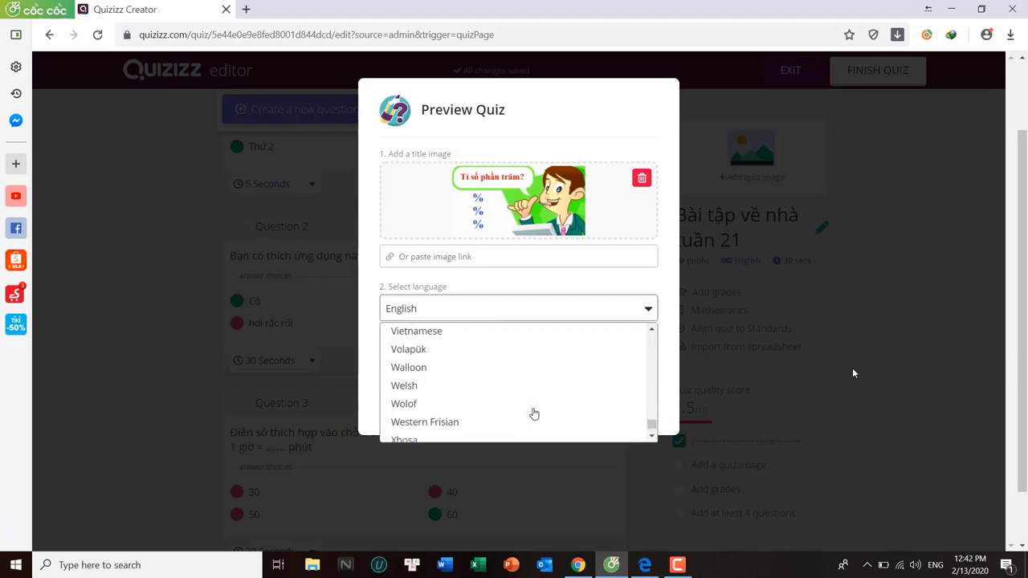
{"action": "left_click", "coordinate": [445, 398]}
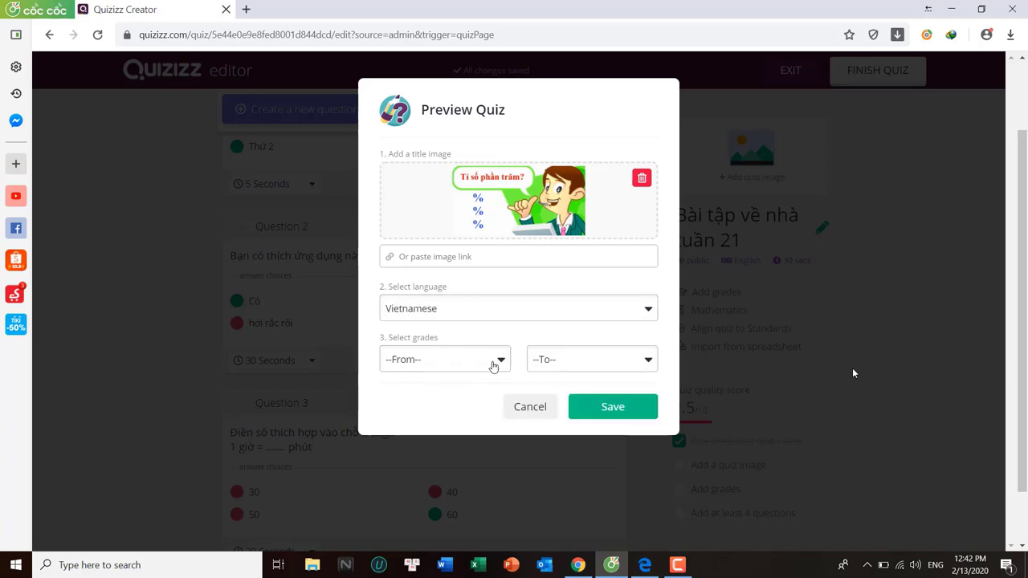
{"action": "left_click", "coordinate": [479, 362]}
{"action": "left_click", "coordinate": [481, 388]}
{"action": "left_click", "coordinate": [591, 360]}
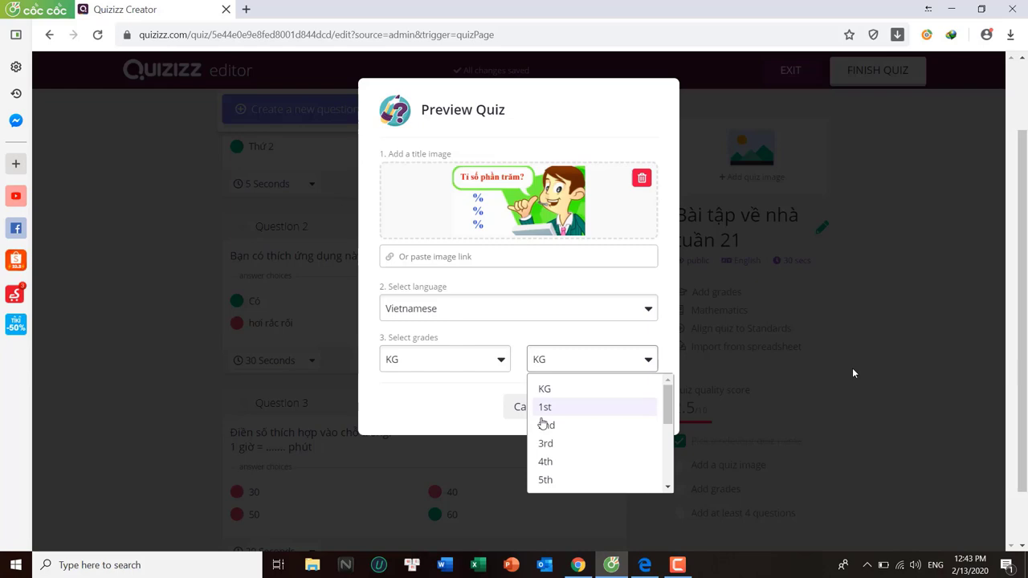
{"action": "left_click", "coordinate": [551, 479]}
{"action": "left_click", "coordinate": [609, 411]}
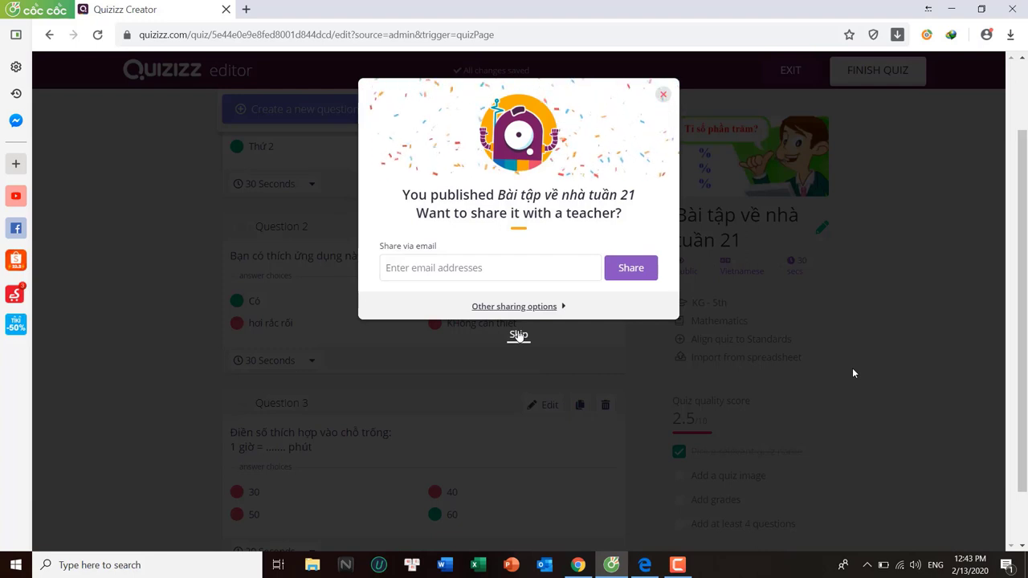
Skip sharing with a teacher and go to the published quiz's overview page
{"action": "left_click", "coordinate": [518, 335]}
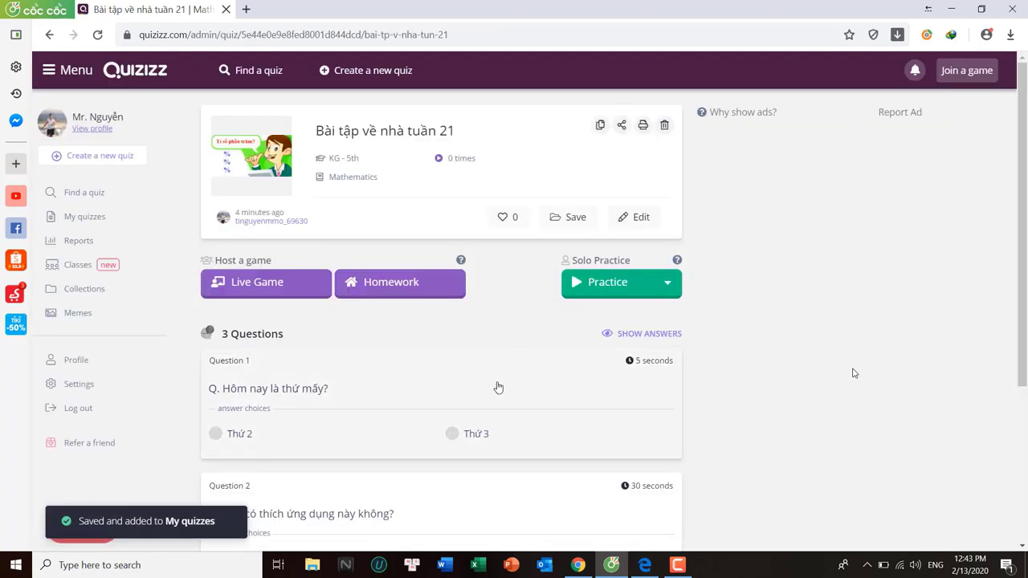
{"action": "left_click", "coordinate": [678, 565]}
{"action": "left_click", "coordinate": [730, 404]}
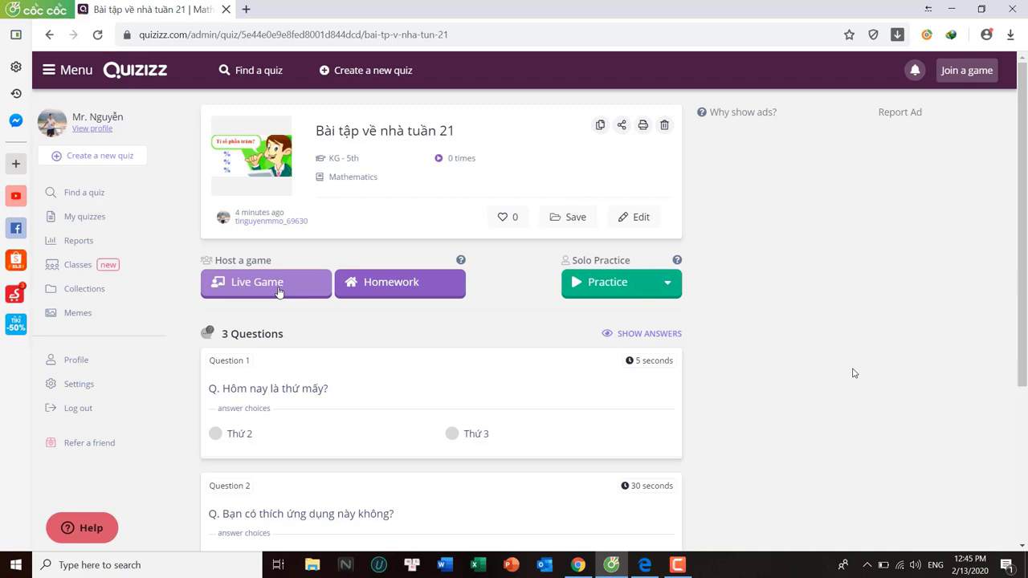
Assign the quiz as homework due Feb 15th, 12:45 PM, without assigning a class
{"action": "left_click", "coordinate": [397, 289]}
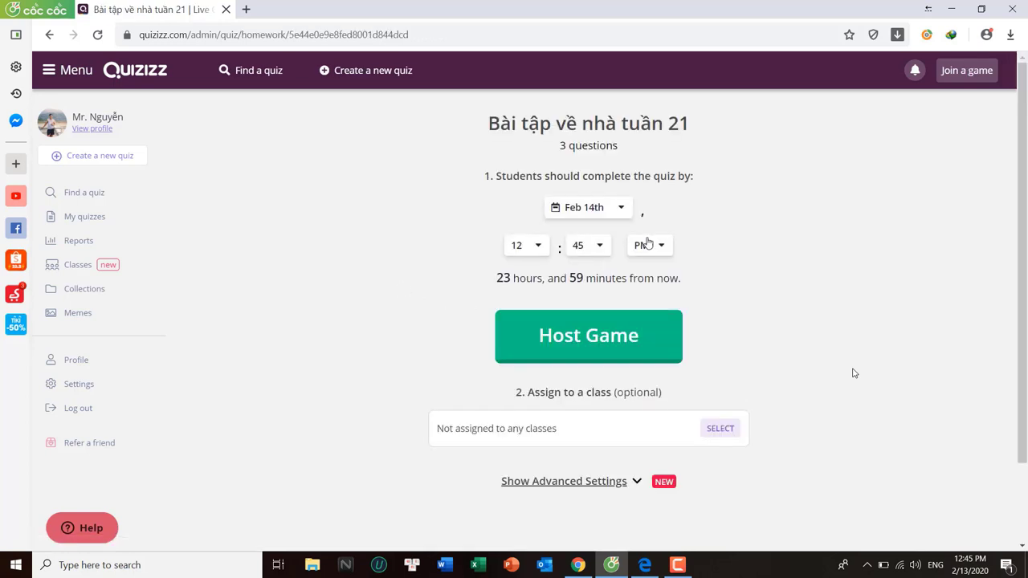
{"action": "left_click", "coordinate": [630, 214]}
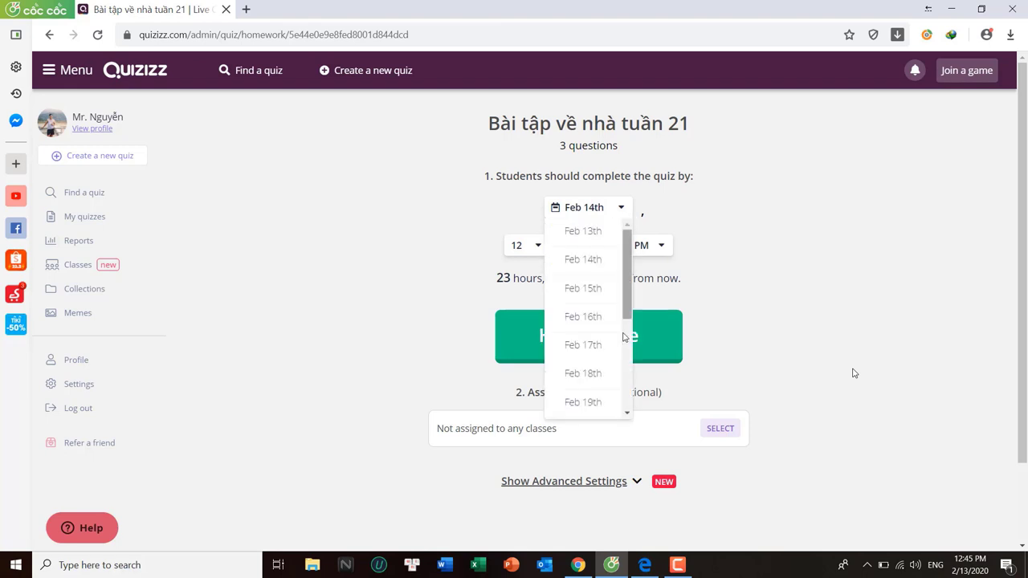
{"action": "left_click", "coordinate": [593, 291]}
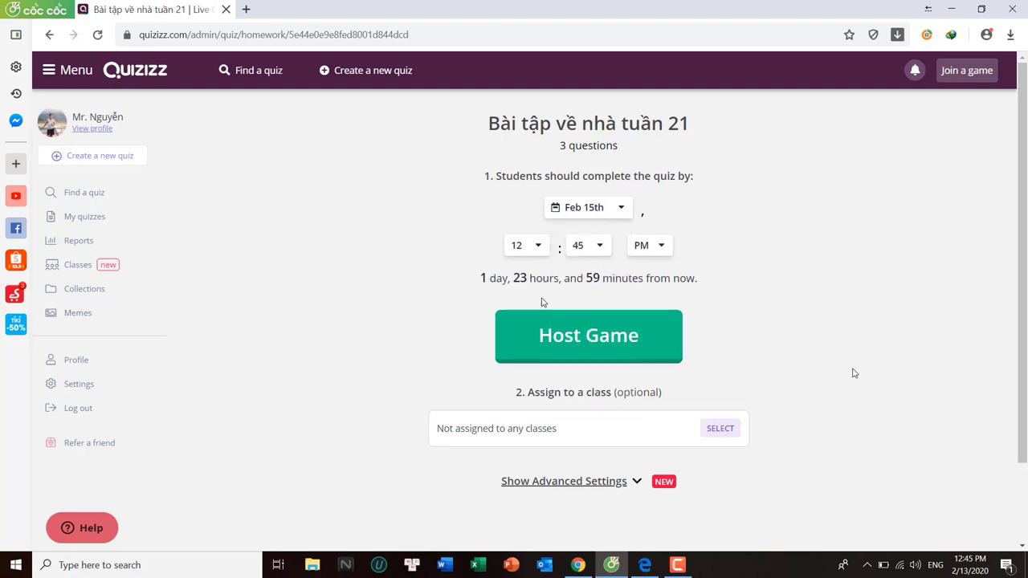
{"action": "scroll", "coordinate": [562, 289], "scroll_direction": "down", "scroll_amount": 1}
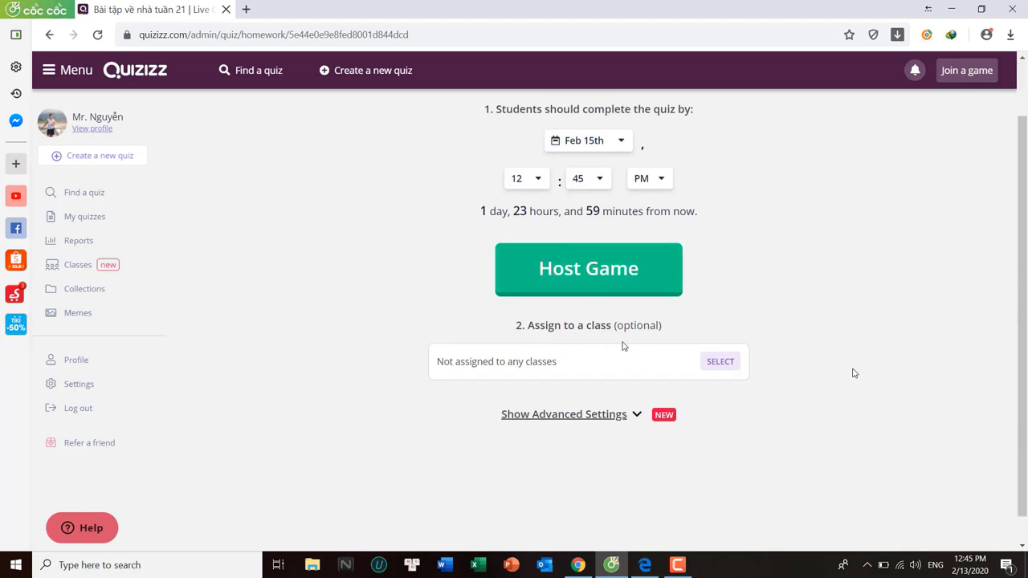
{"action": "left_click", "coordinate": [728, 363]}
{"action": "left_click", "coordinate": [533, 177]}
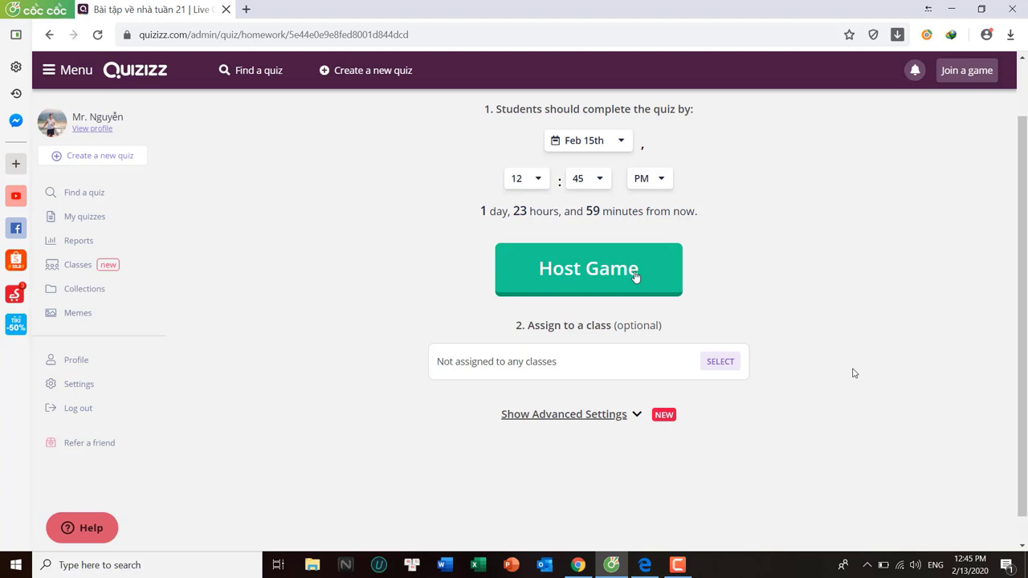
In the advanced homework settings, turn the Timer on and Redemption question off
{"action": "scroll", "coordinate": [636, 281], "scroll_direction": "down", "scroll_amount": 1}
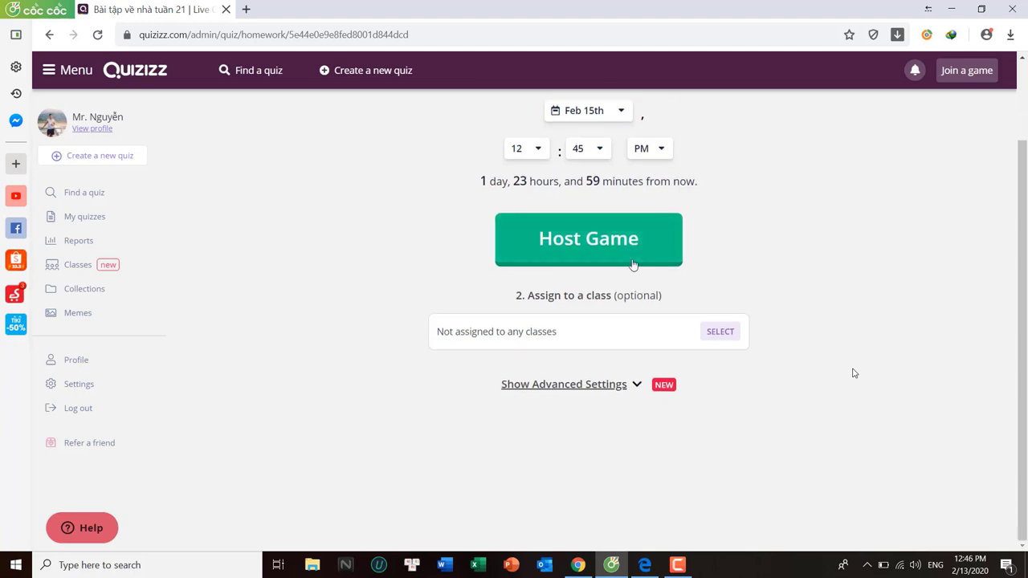
{"action": "left_click", "coordinate": [626, 385]}
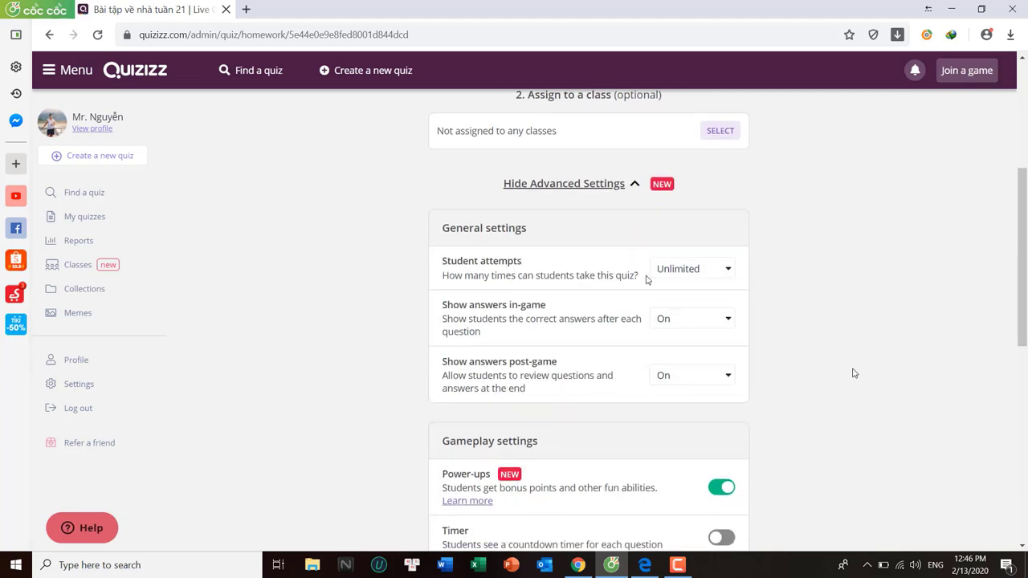
{"action": "scroll", "coordinate": [701, 283], "scroll_direction": "down", "scroll_amount": 1}
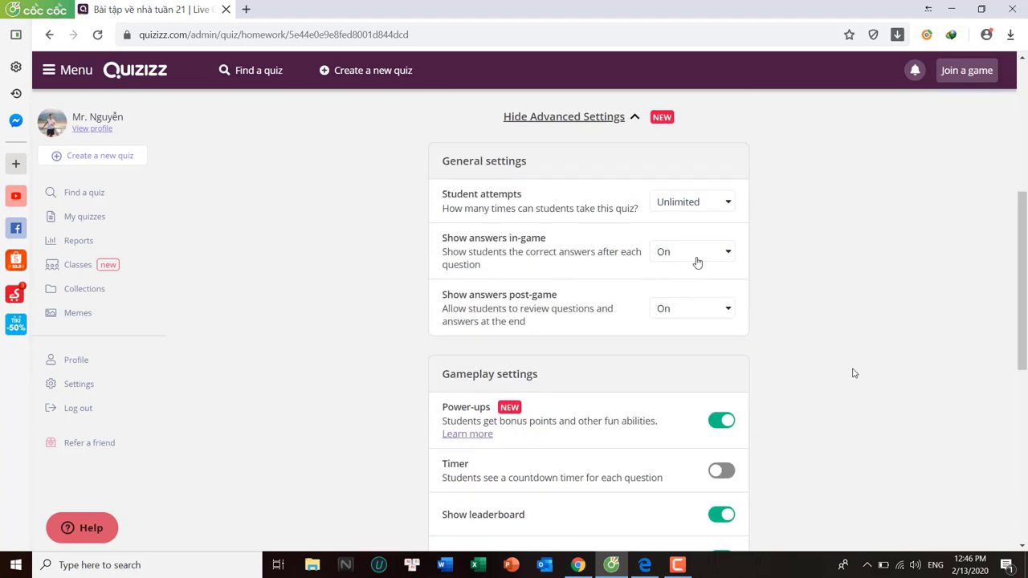
{"action": "scroll", "coordinate": [560, 307], "scroll_direction": "down", "scroll_amount": 1}
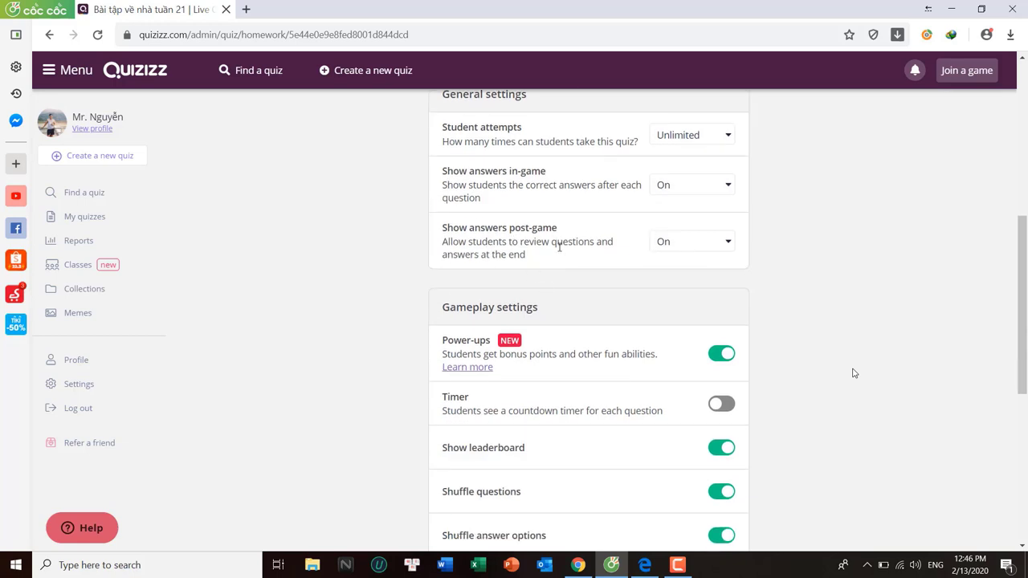
{"action": "scroll", "coordinate": [560, 247], "scroll_direction": "down", "scroll_amount": 2}
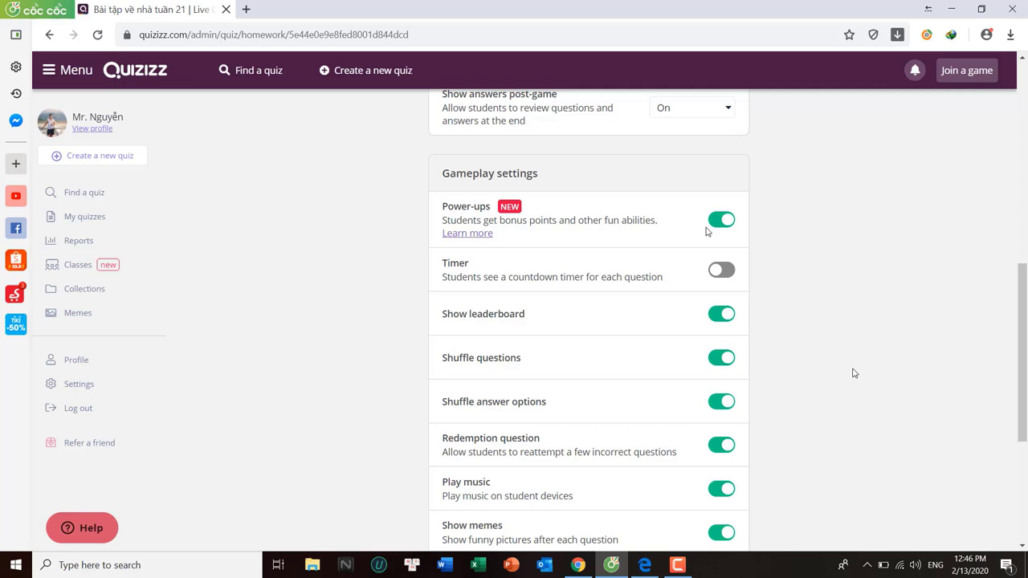
{"action": "scroll", "coordinate": [707, 231], "scroll_direction": "down", "scroll_amount": 1}
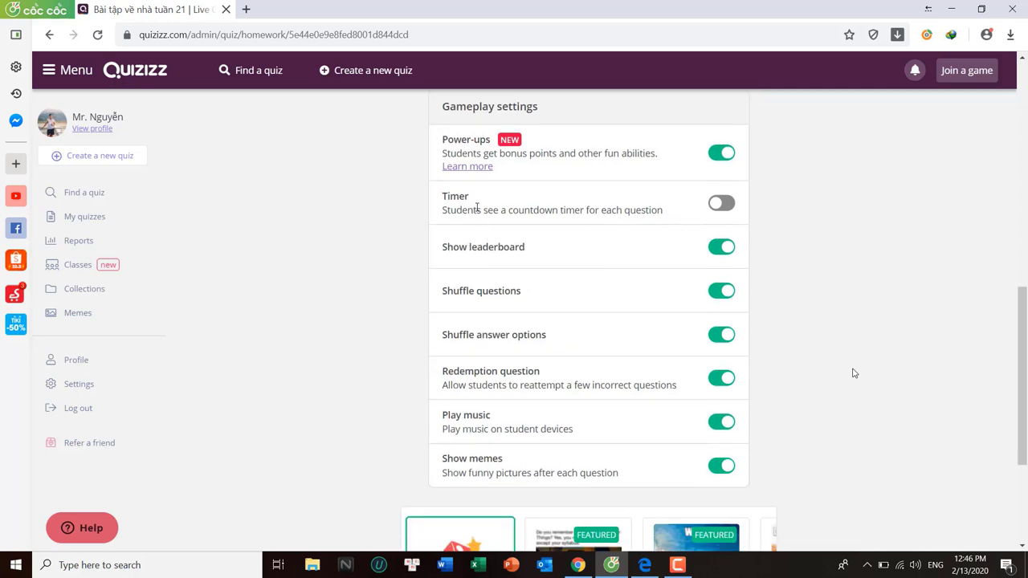
{"action": "left_click", "coordinate": [721, 205]}
{"action": "scroll", "coordinate": [712, 332], "scroll_direction": "up", "scroll_amount": 3}
{"action": "scroll", "coordinate": [707, 330], "scroll_direction": "down", "scroll_amount": 4}
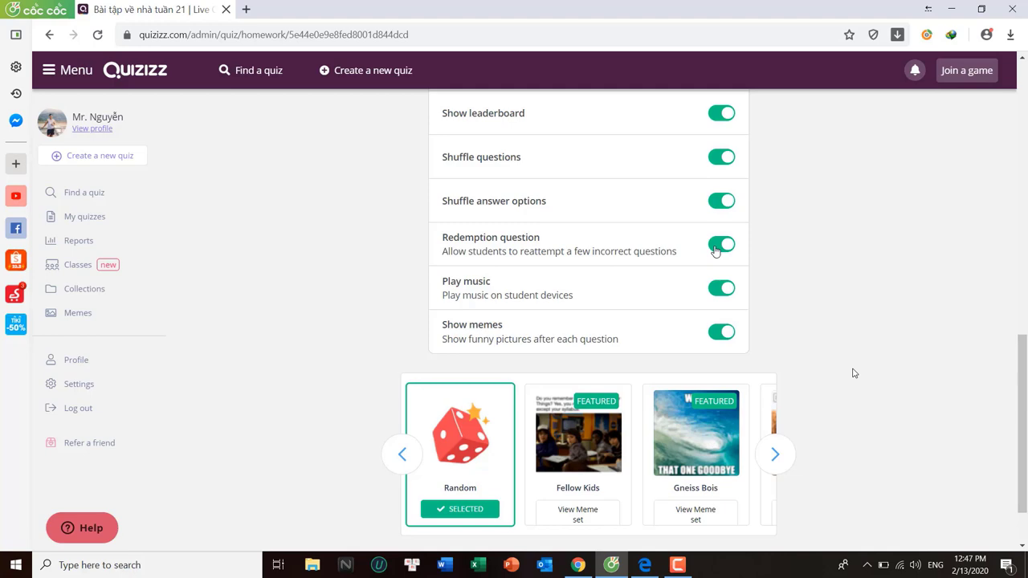
{"action": "left_click", "coordinate": [715, 251]}
{"action": "scroll", "coordinate": [698, 244], "scroll_direction": "up", "scroll_amount": 10}
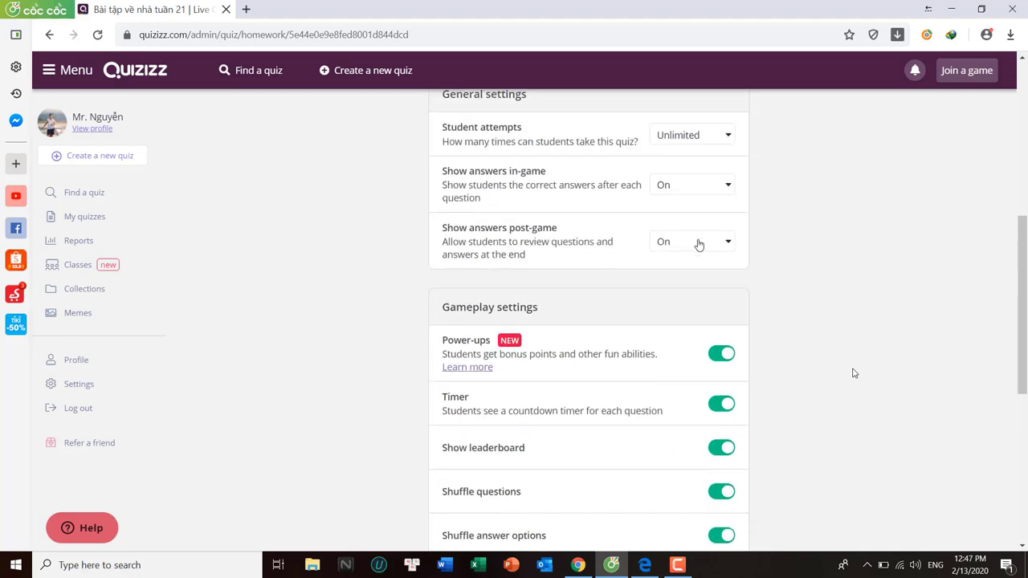
Host the homework game, select its join code, and switch to Edge on Google's homepage
{"action": "left_click", "coordinate": [590, 311]}
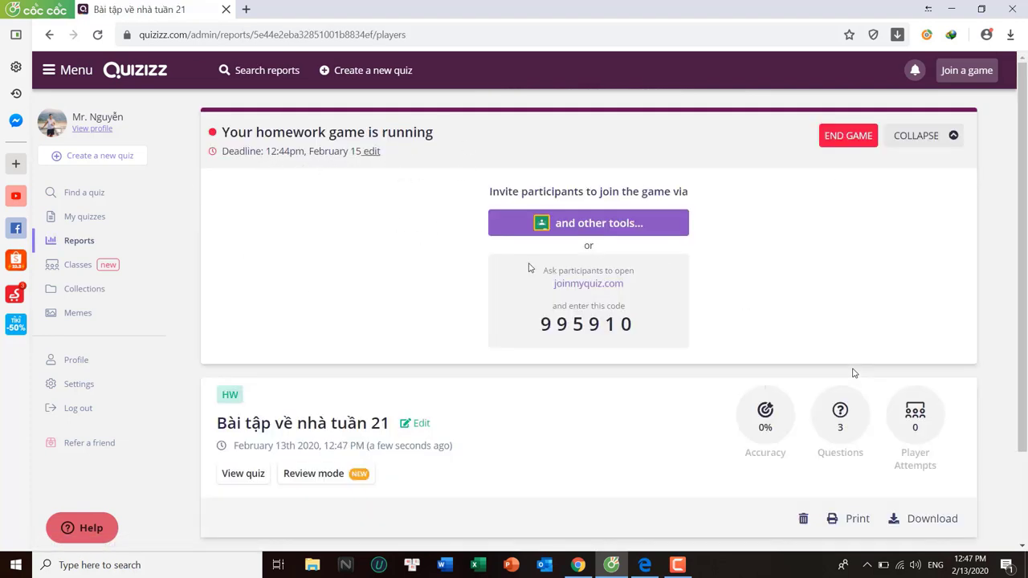
{"action": "mouse_move", "coordinate": [537, 327]}
{"action": "left_mouse_down"}
{"action": "mouse_move", "coordinate": [640, 334]}
{"action": "mouse_move", "coordinate": [542, 326]}
{"action": "left_mouse_up"}
{"action": "left_click", "coordinate": [641, 332]}
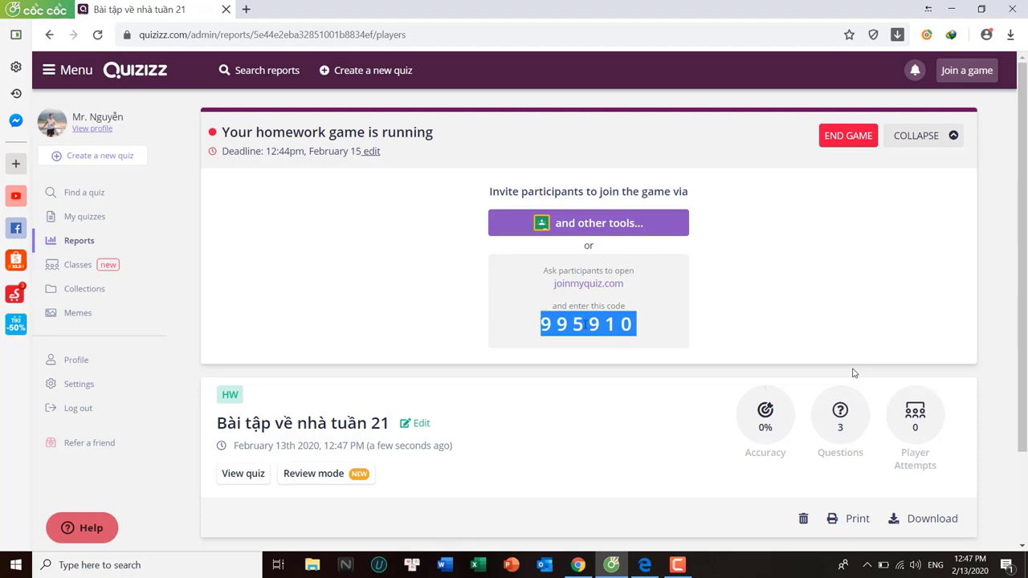
{"action": "left_click", "coordinate": [645, 564]}
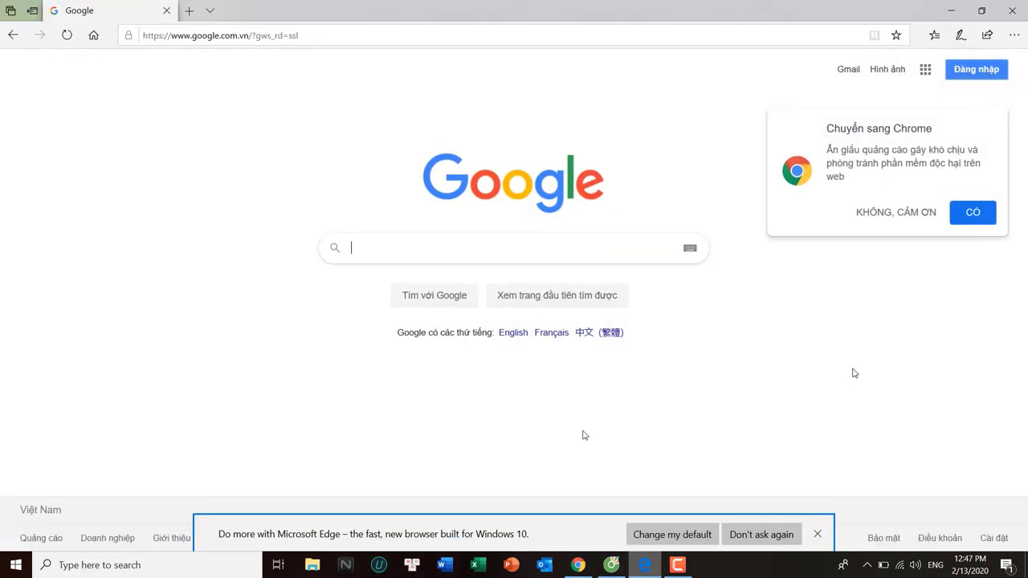
Search Google for quizizz and open the Quizizz Join a Game page
{"action": "left_click", "coordinate": [241, 36]}
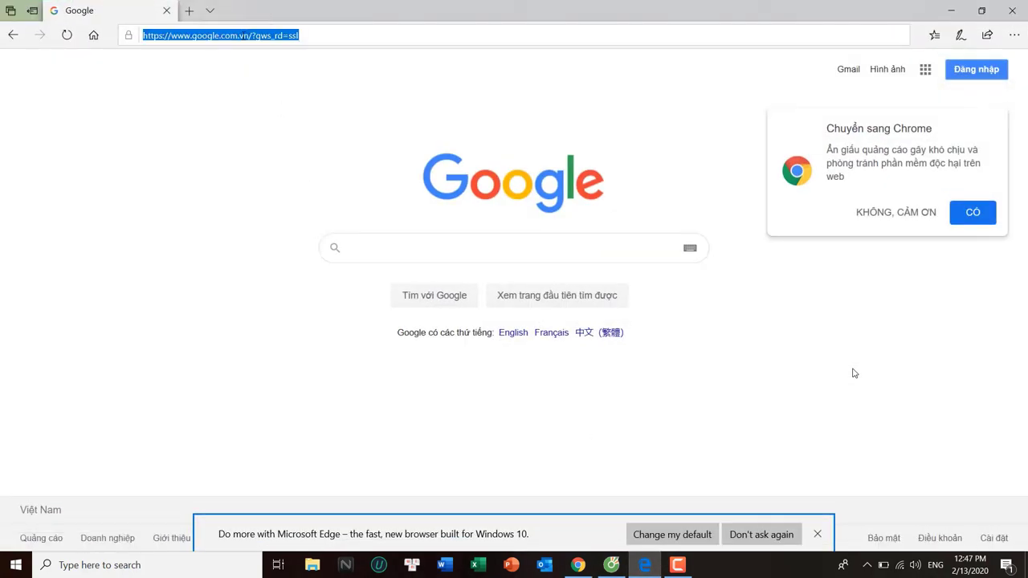
{"action": "left_click", "coordinate": [397, 253]}
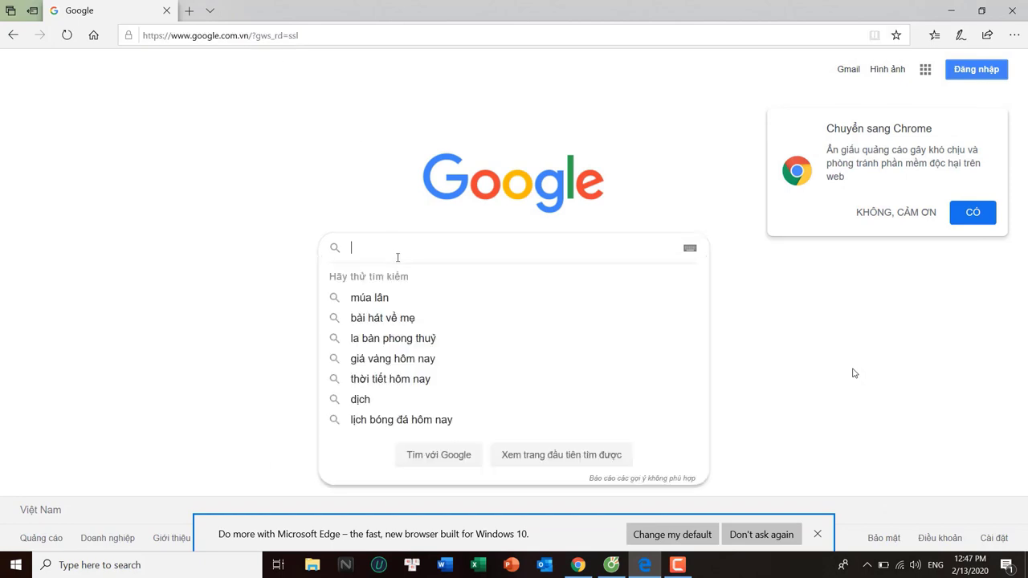
{"action": "type", "text": "qui"}
{"action": "left_click", "coordinate": [405, 275]}
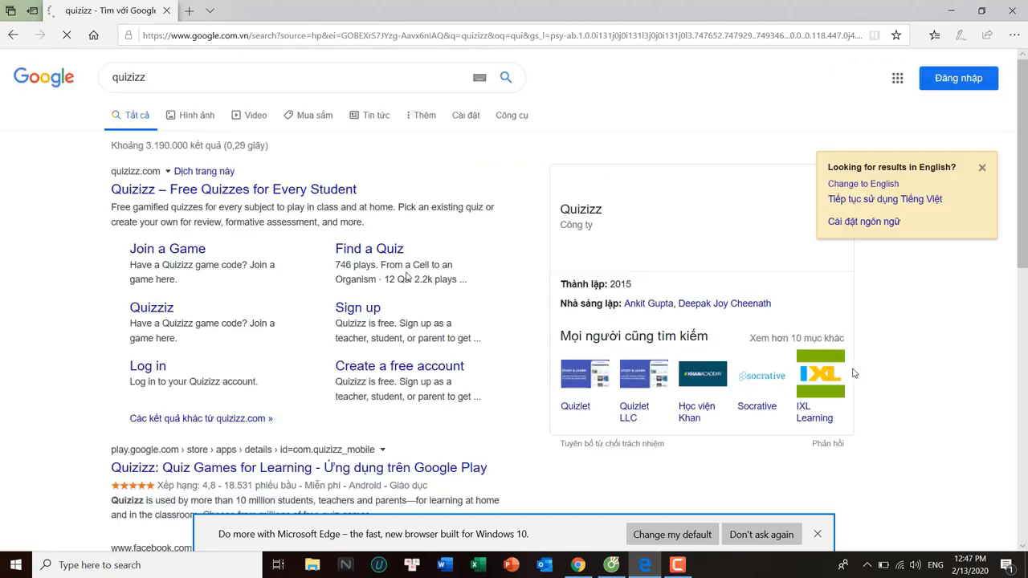
{"action": "left_click", "coordinate": [281, 254]}
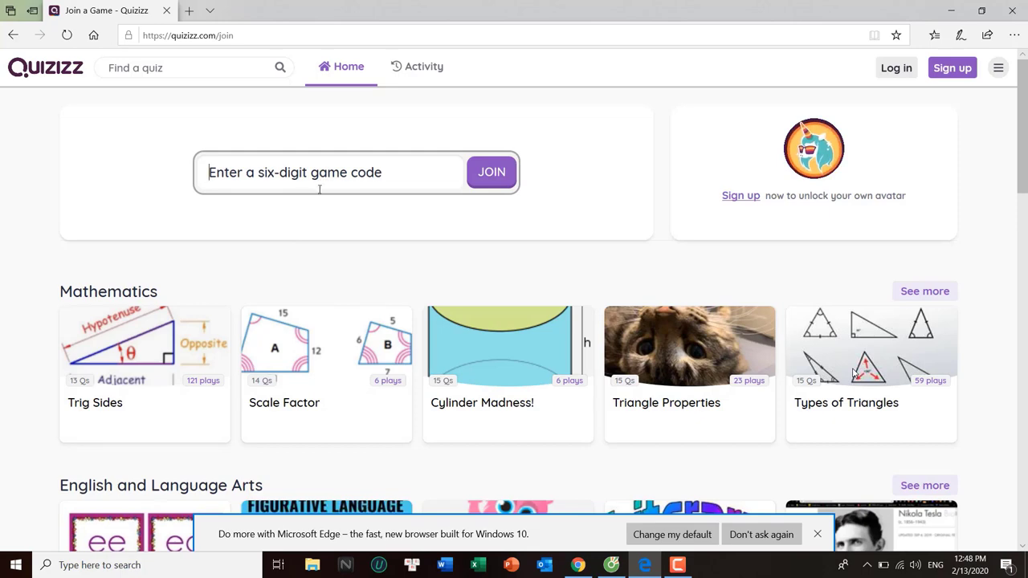
Join game 995910 and begin entering the player's name
{"action": "key", "text": "alt+Tab"}
{"action": "key", "text": "alt+Tab"}
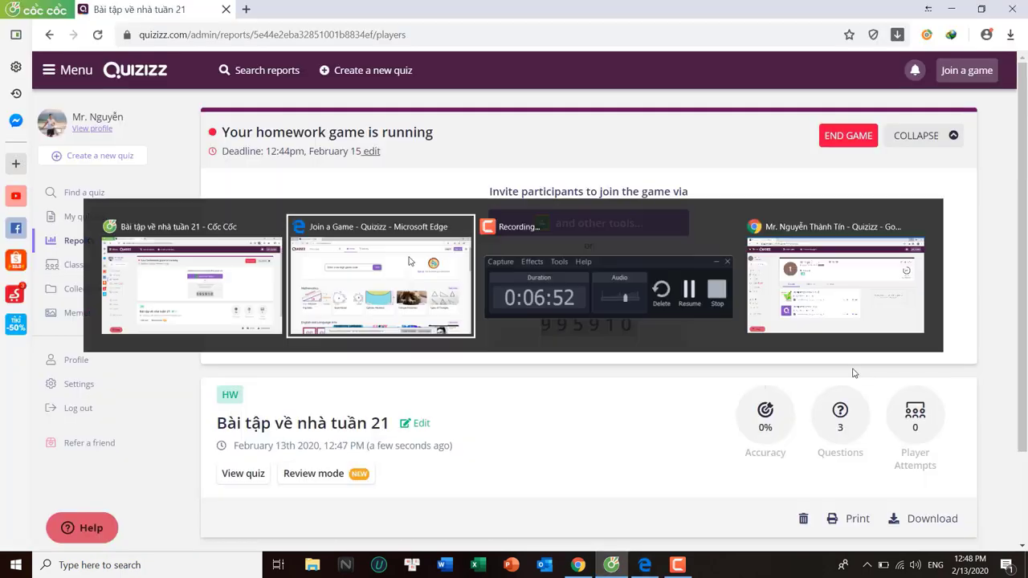
{"action": "type", "text": "995910"}
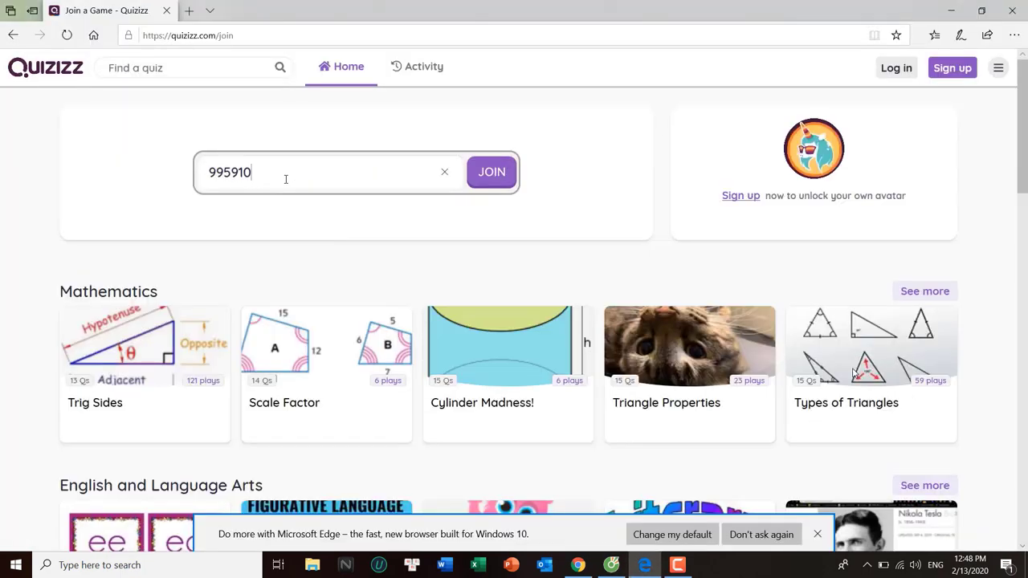
{"action": "left_click", "coordinate": [492, 177]}
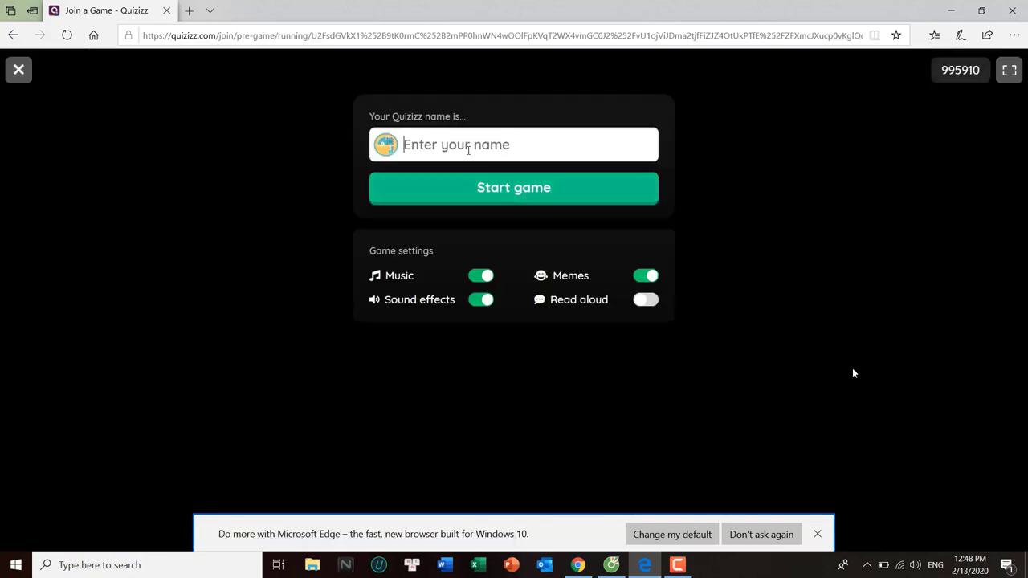
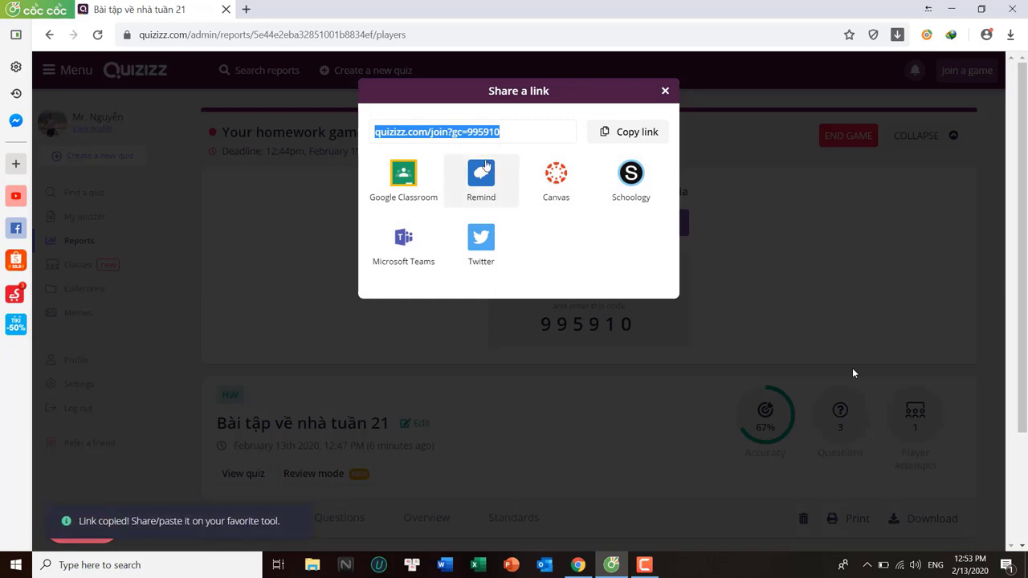
Copy the homework game's join link and load it in Edge's address bar
{"action": "left_click", "coordinate": [616, 142]}
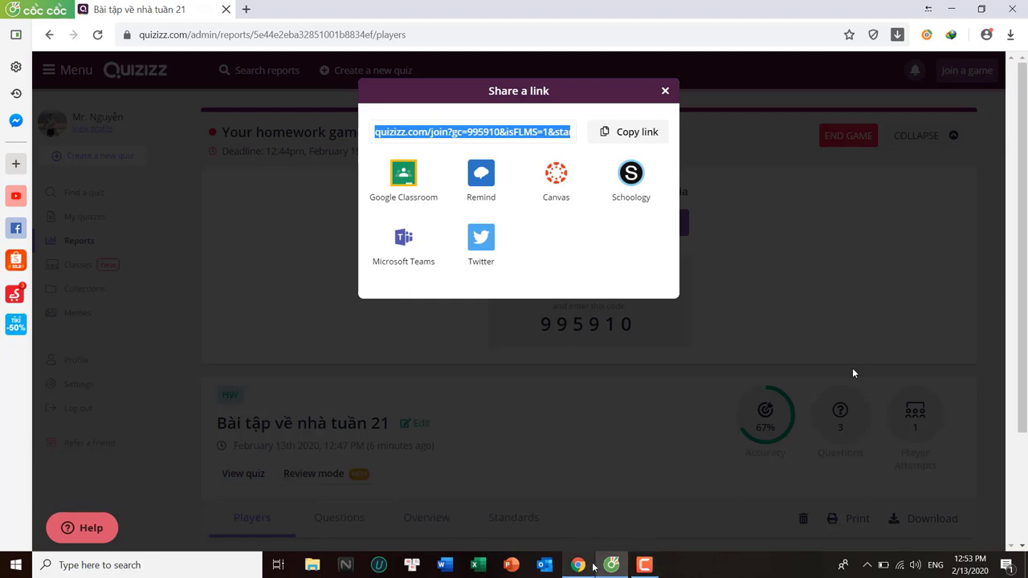
{"action": "mouse_move", "coordinate": [575, 570]}
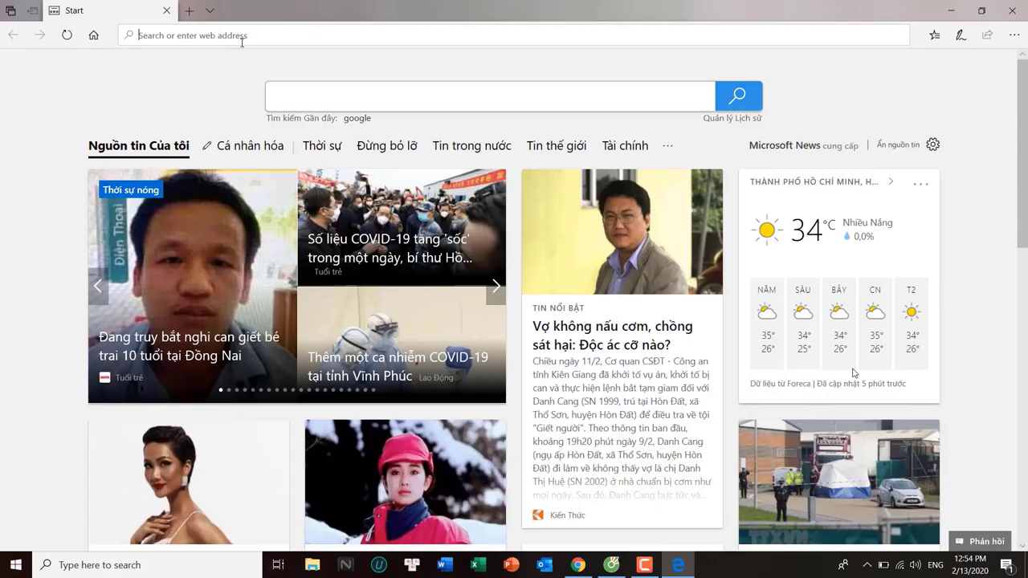
{"action": "key", "text": "ctrl+v"}
{"action": "key", "text": "Return"}
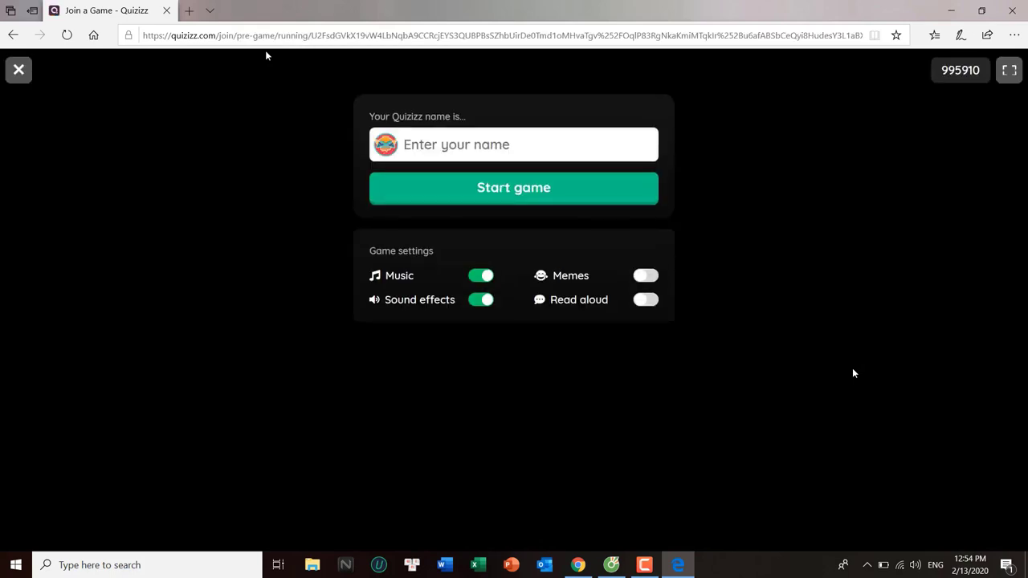
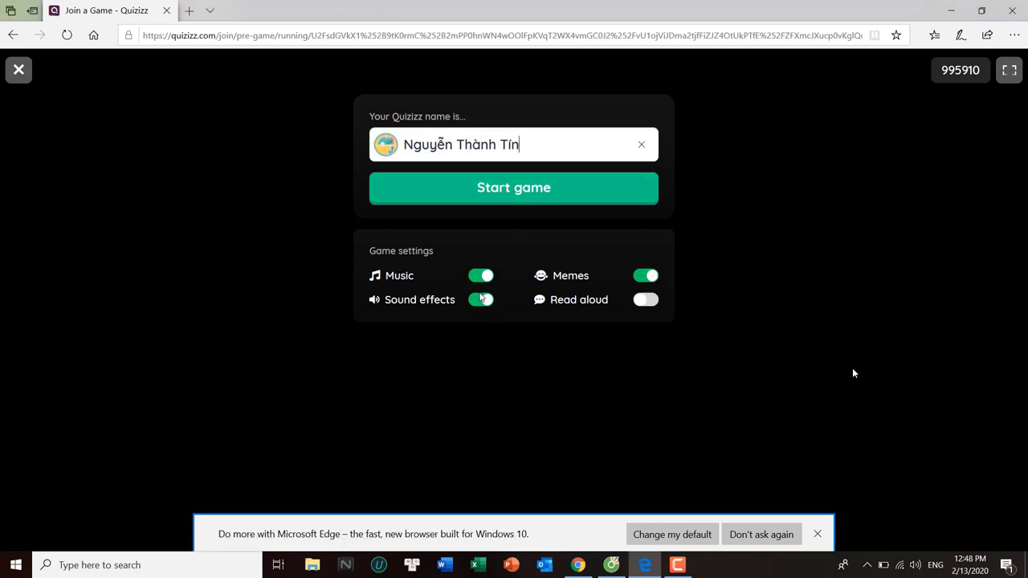
Enter the player's name, turn Memes off, start the game, and dismiss the sign-up prompt
{"action": "left_click", "coordinate": [643, 278]}
{"action": "left_click", "coordinate": [519, 194]}
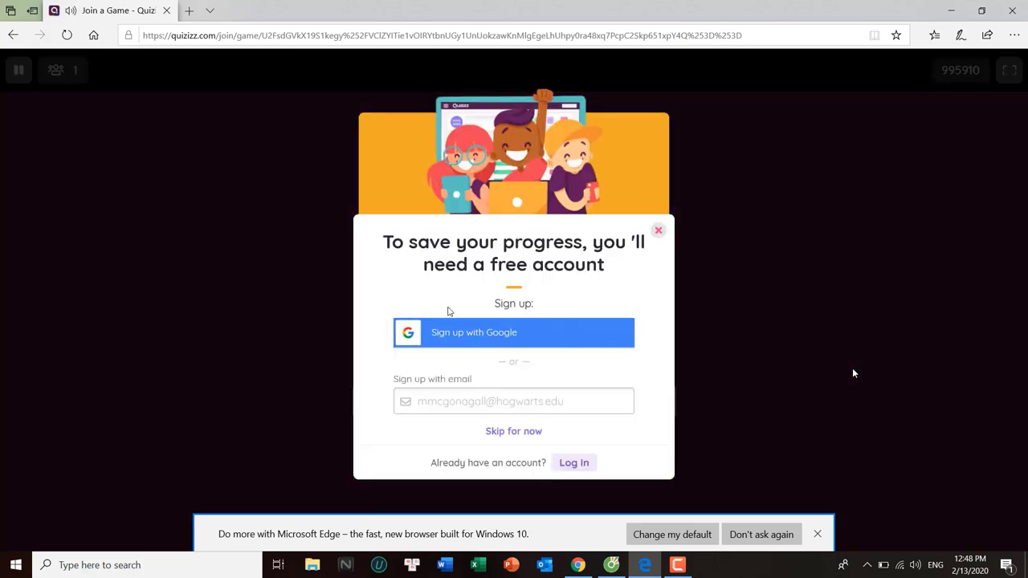
{"action": "left_click", "coordinate": [659, 232]}
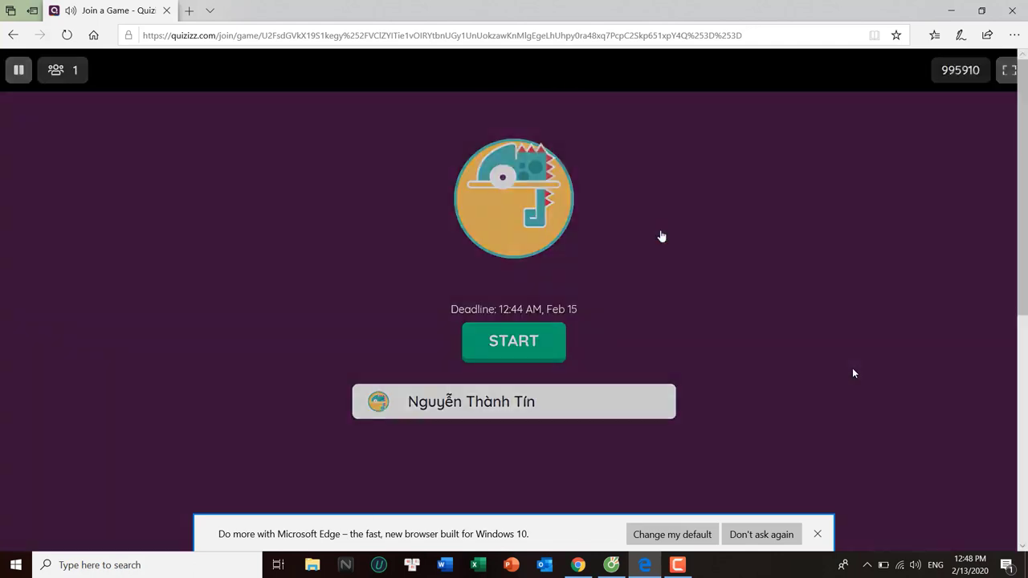
Start the quiz and answer the three questions with 30, Có and Thứ 2
{"action": "left_click", "coordinate": [528, 343]}
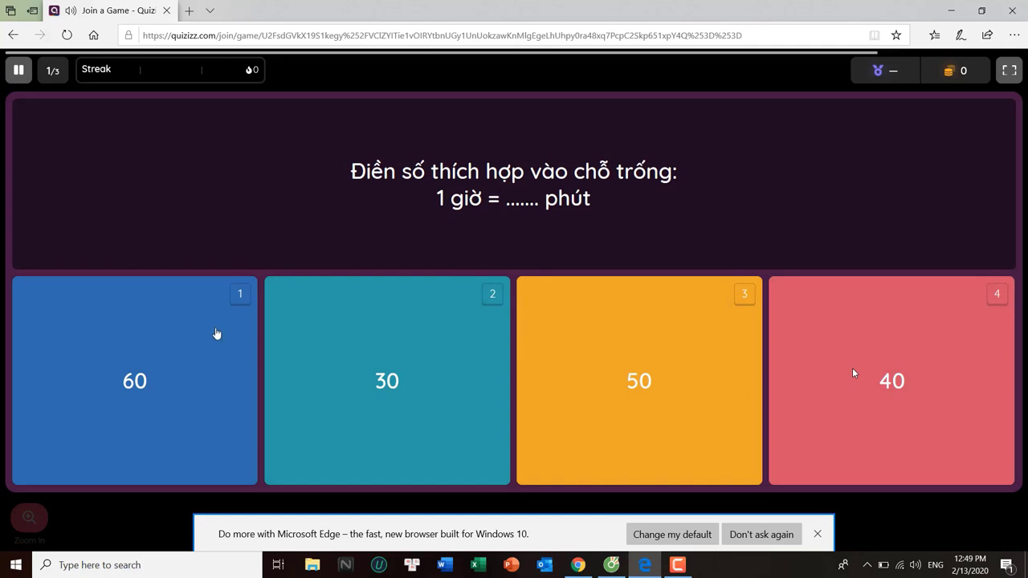
{"action": "left_click", "coordinate": [394, 383]}
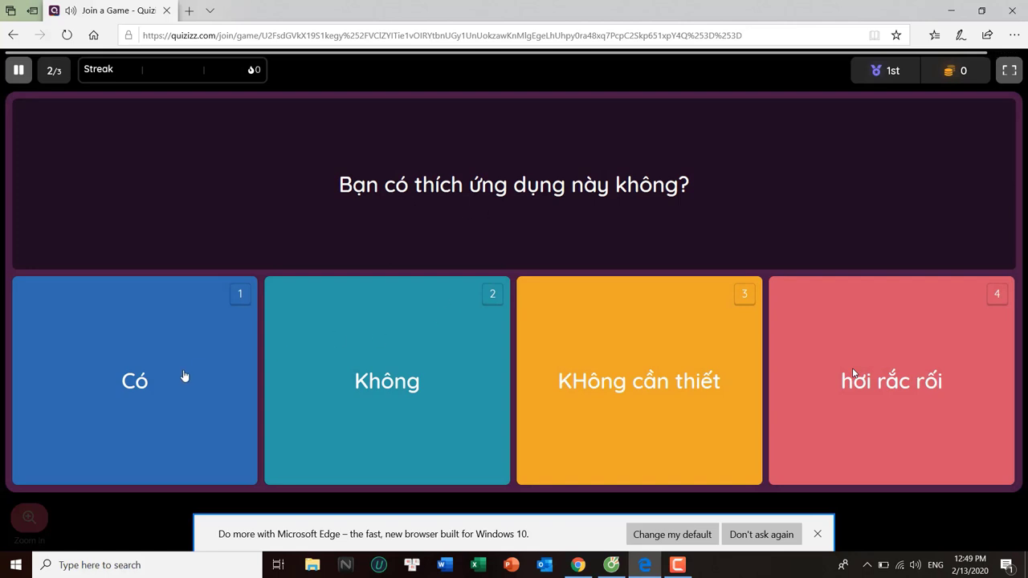
{"action": "left_click", "coordinate": [184, 376]}
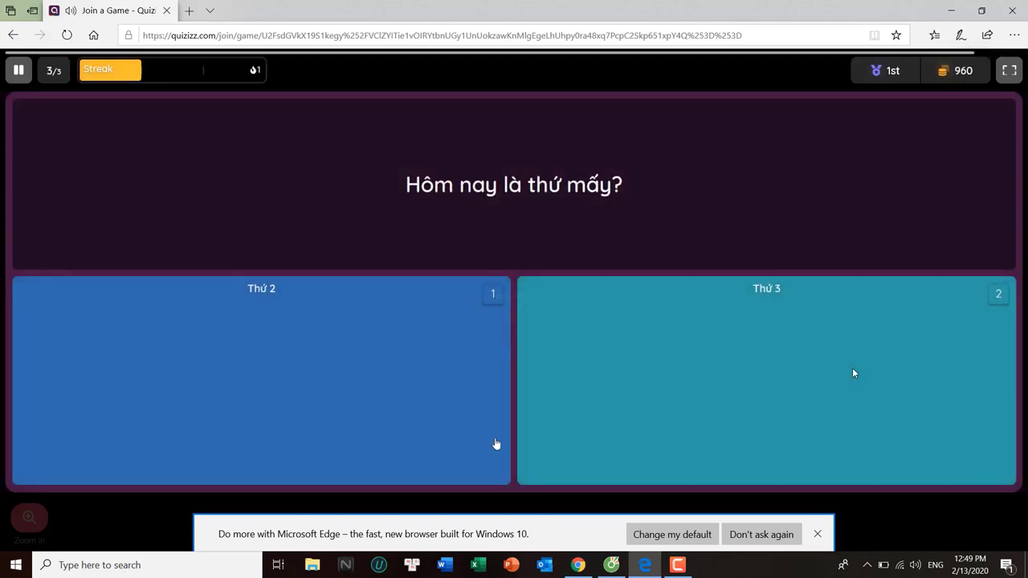
{"action": "left_click", "coordinate": [324, 380]}
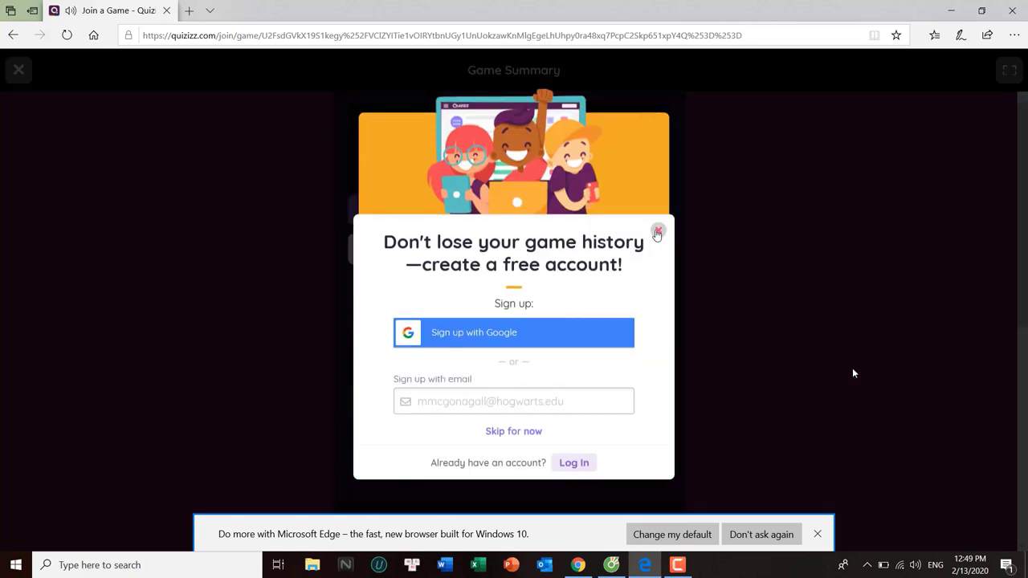
Dismiss the sign-up prompt, review the 2-correct, 1-incorrect stats, and open Study Flashcards
{"action": "left_click", "coordinate": [659, 233]}
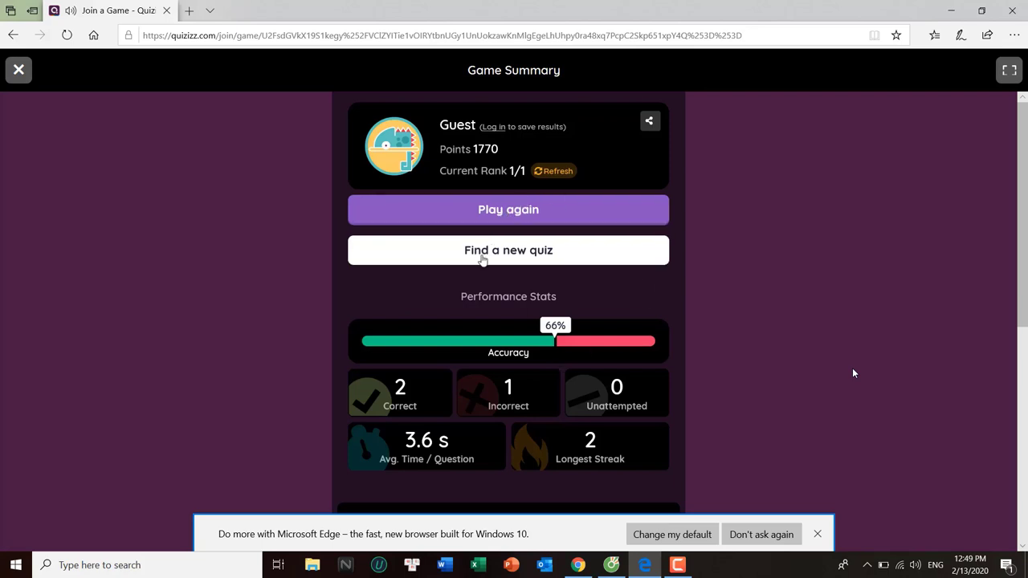
{"action": "scroll", "coordinate": [481, 260], "scroll_direction": "down", "scroll_amount": 1}
{"action": "scroll", "coordinate": [516, 201], "scroll_direction": "down", "scroll_amount": 5}
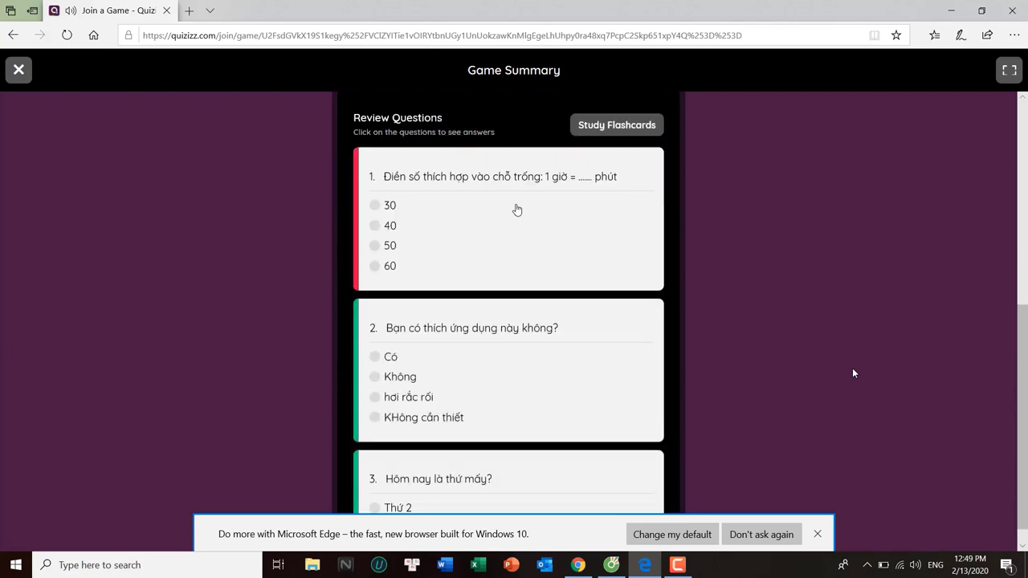
{"action": "scroll", "coordinate": [517, 208], "scroll_direction": "up", "scroll_amount": 4}
{"action": "scroll", "coordinate": [470, 211], "scroll_direction": "up", "scroll_amount": 1}
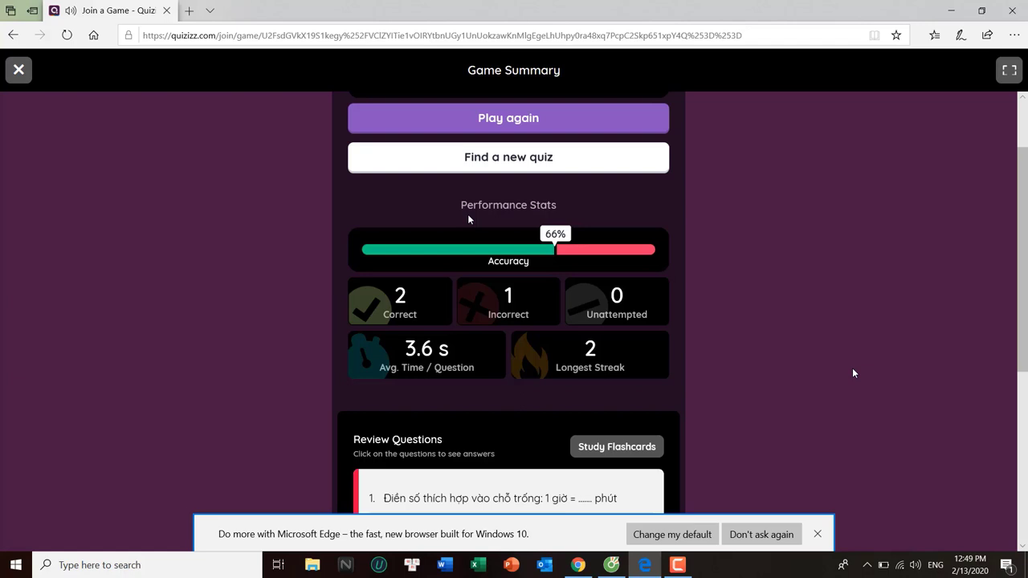
{"action": "left_click", "coordinate": [608, 457]}
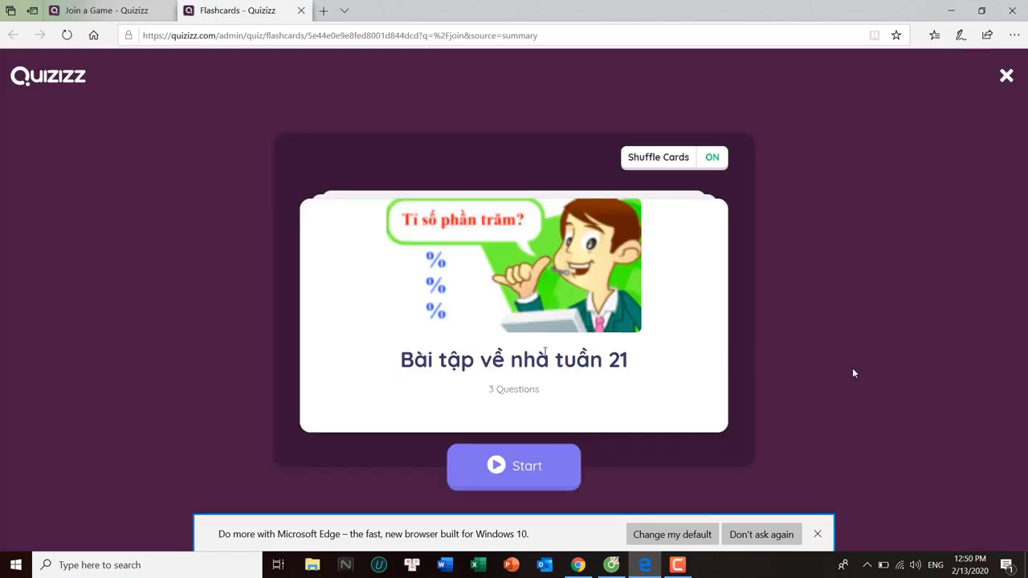
Start the flashcards, flip and mark the first card known, then flip the second card (60)
{"action": "left_click", "coordinate": [514, 465]}
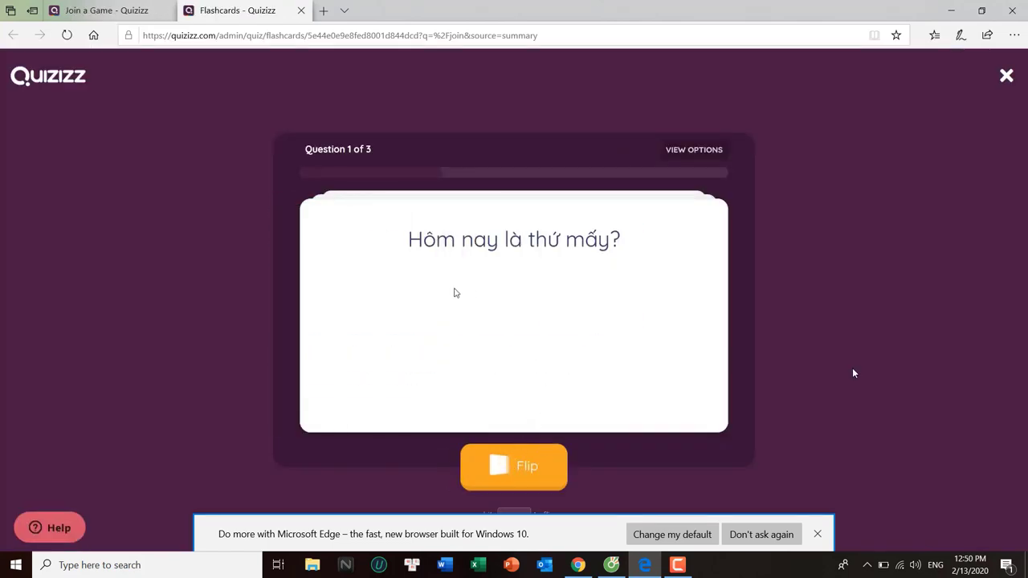
{"action": "left_click", "coordinate": [517, 469]}
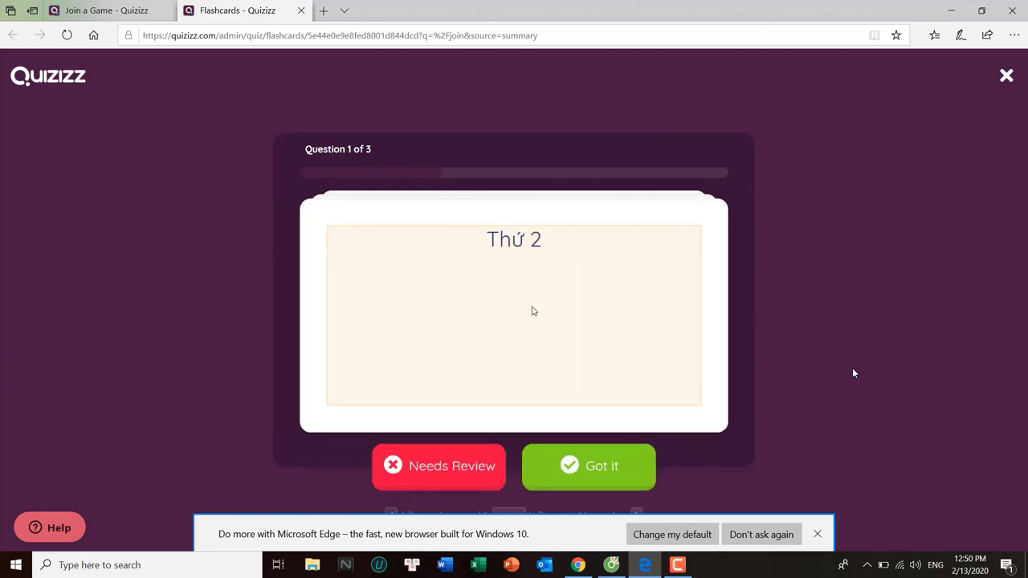
{"action": "left_click", "coordinate": [564, 469]}
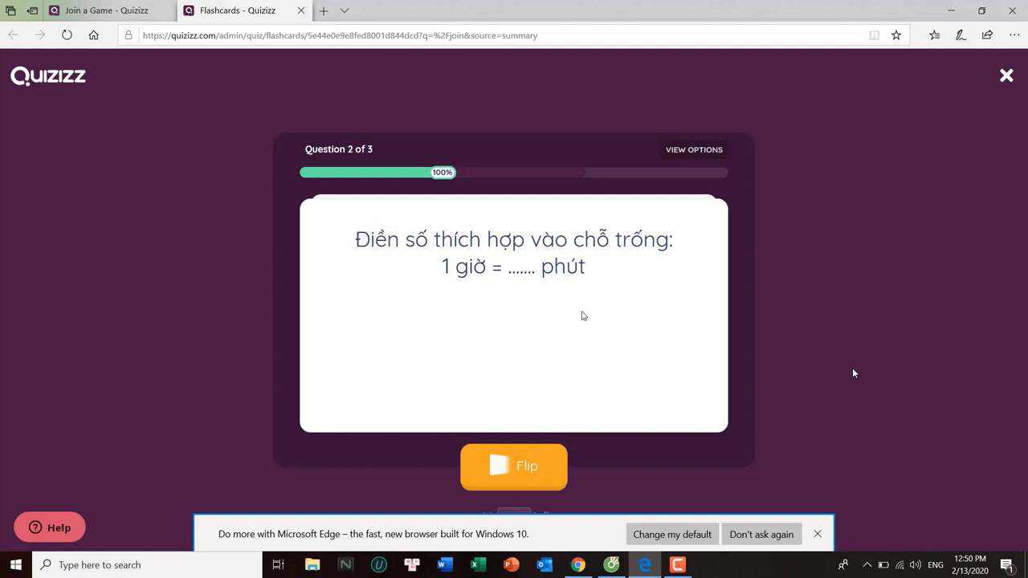
{"action": "left_click", "coordinate": [535, 467]}
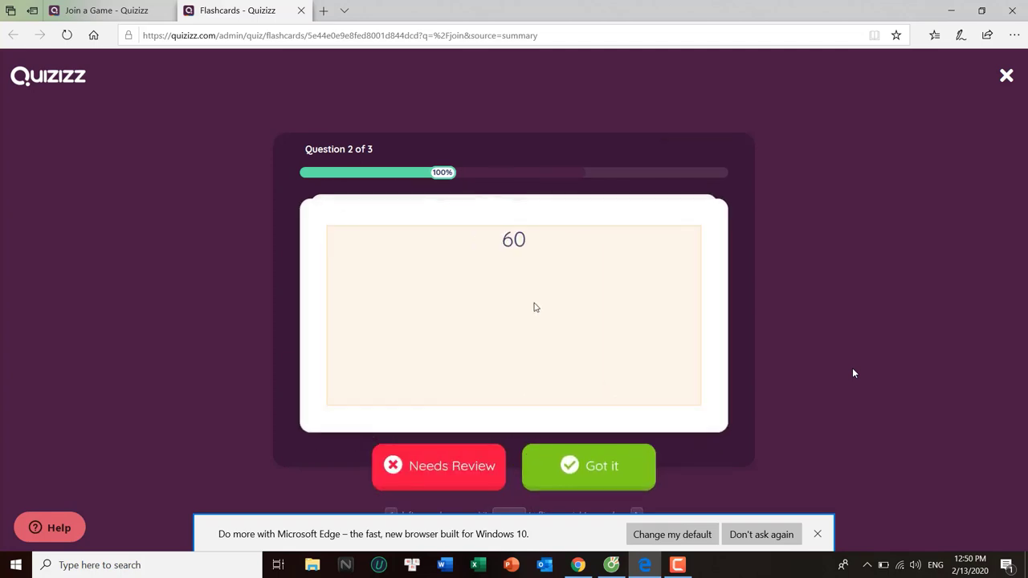
Exit the flashcards, dismiss the confirmation, and close the flashcards and join-game tabs
{"action": "left_click", "coordinate": [1006, 76]}
{"action": "left_click", "coordinate": [539, 212]}
{"action": "left_click", "coordinate": [301, 10]}
{"action": "left_click", "coordinate": [167, 10]}
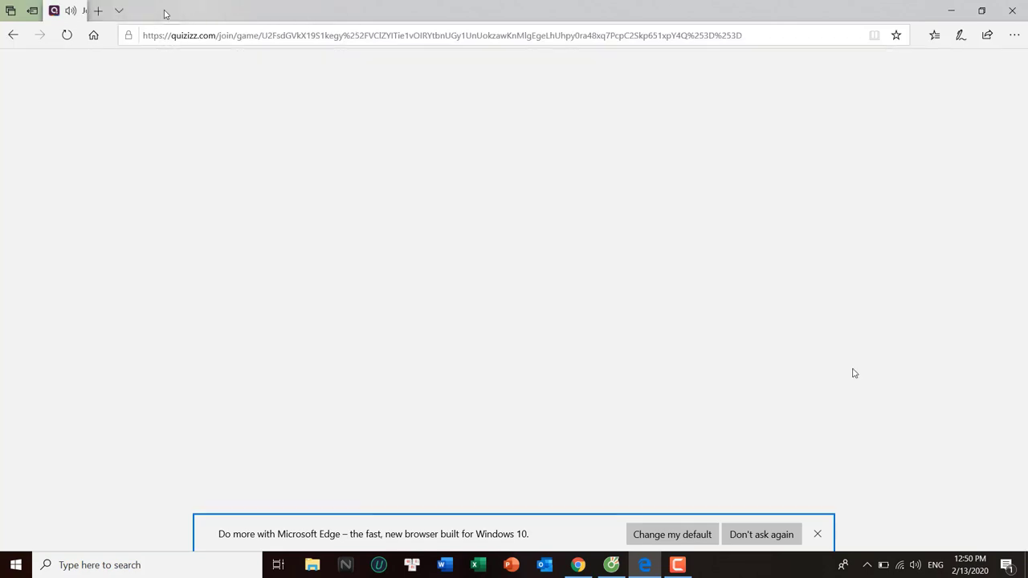
Open the Bài tập về nhà tuần 21 report from the Reports list, showing 67% accuracy
{"action": "scroll", "coordinate": [384, 359], "scroll_direction": "down", "scroll_amount": 1}
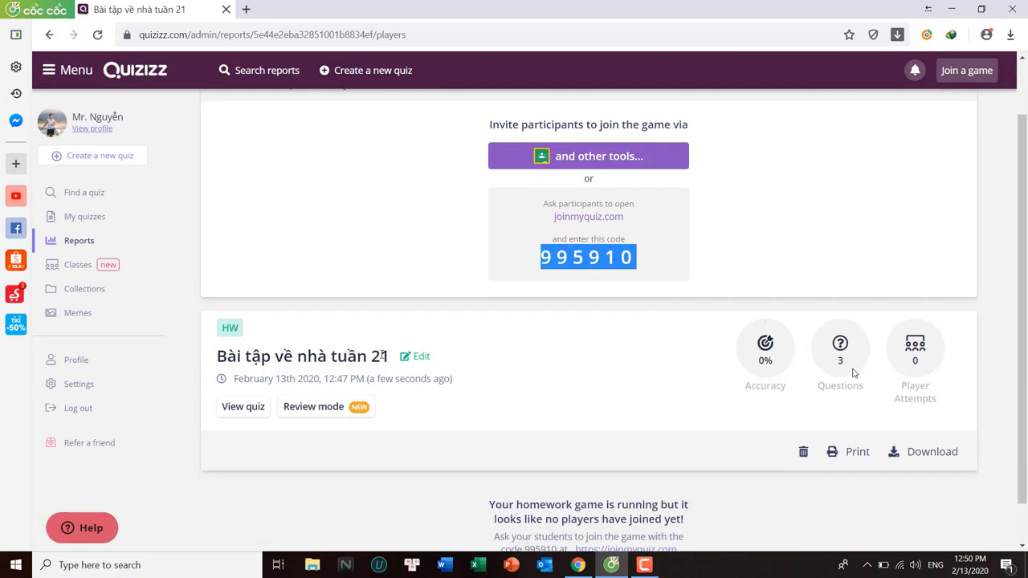
{"action": "left_click", "coordinate": [79, 249]}
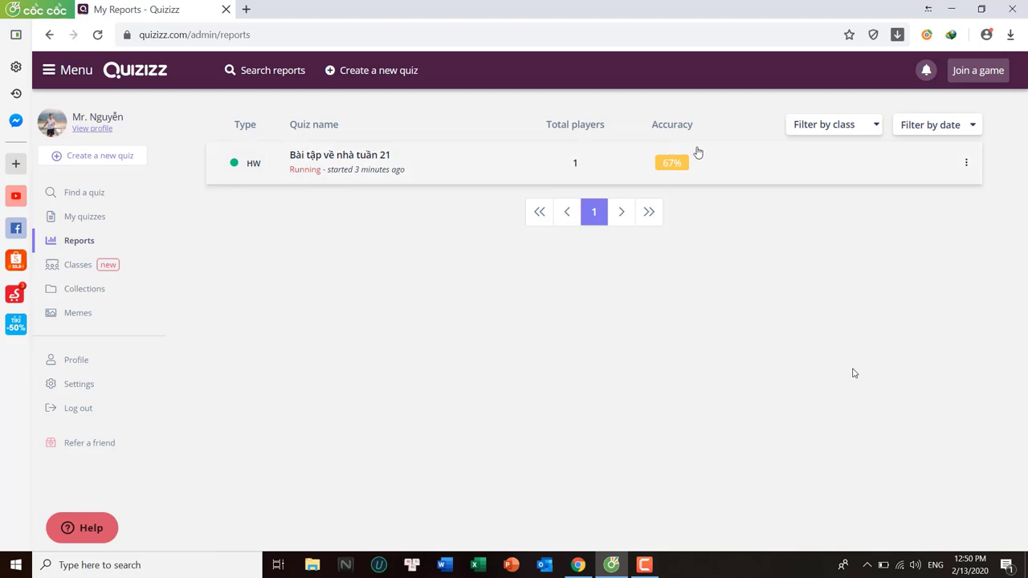
{"action": "left_click", "coordinate": [682, 166]}
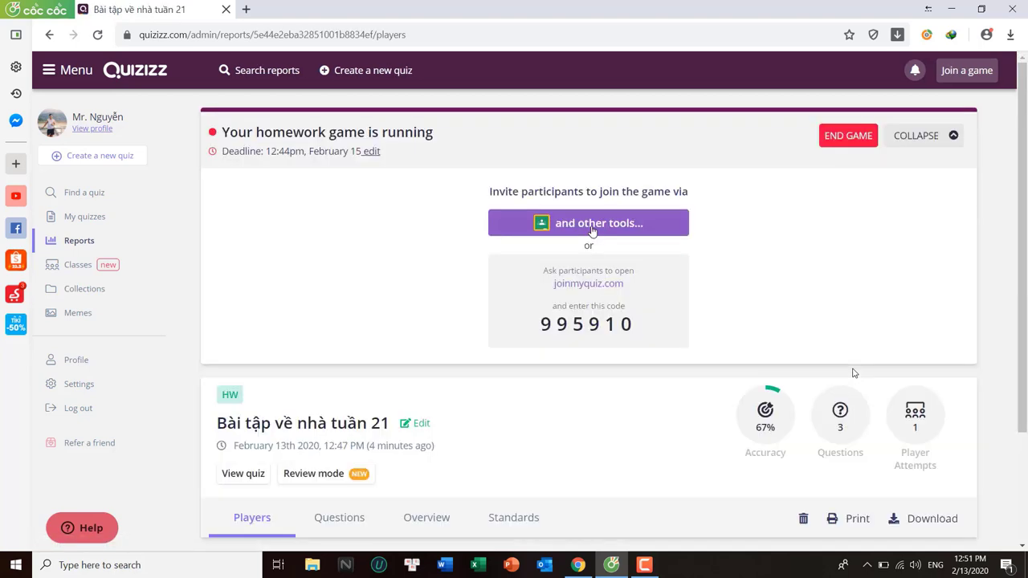
{"action": "scroll", "coordinate": [587, 236], "scroll_direction": "down", "scroll_amount": 3}
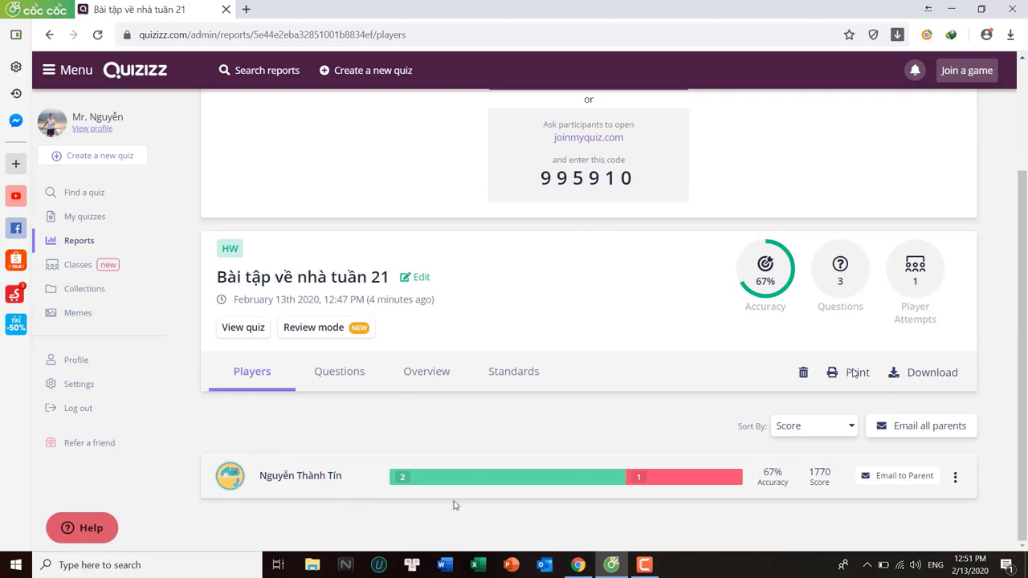
{"action": "left_click", "coordinate": [551, 488]}
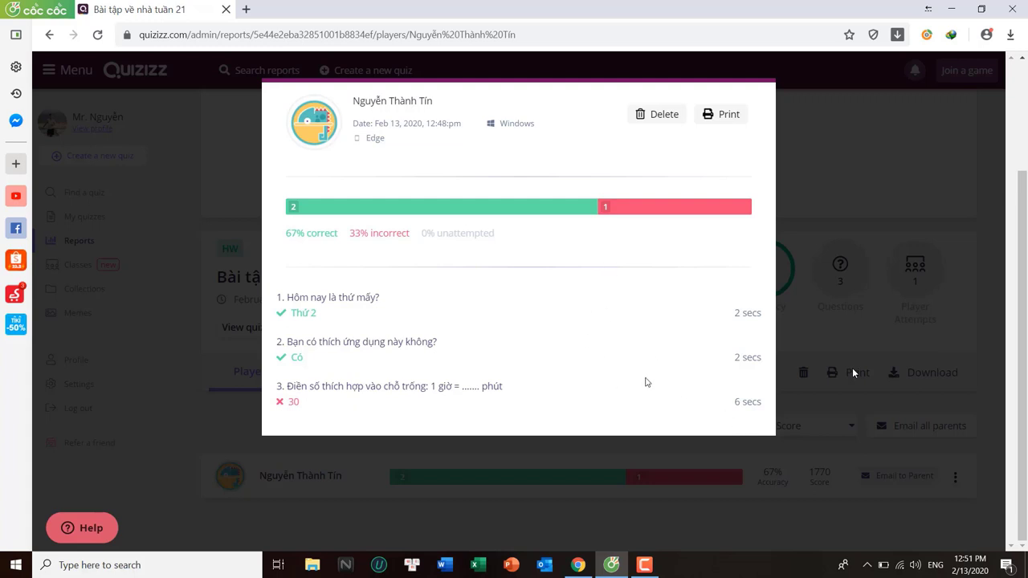
{"action": "left_click", "coordinate": [843, 328]}
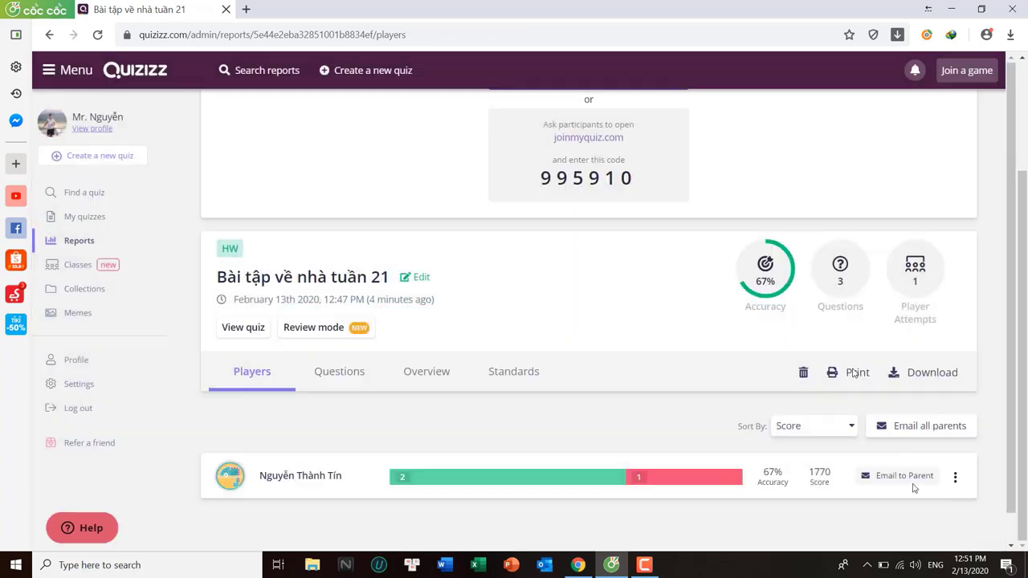
Email the player's progress to the parent's address, replacing the default message with 'Hi anh chi,'
{"action": "left_click", "coordinate": [904, 479]}
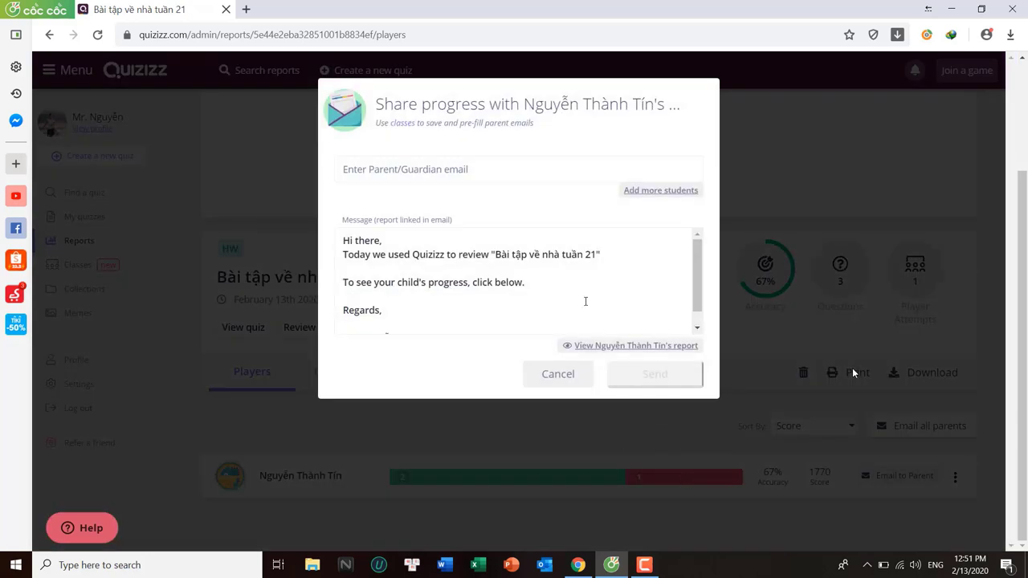
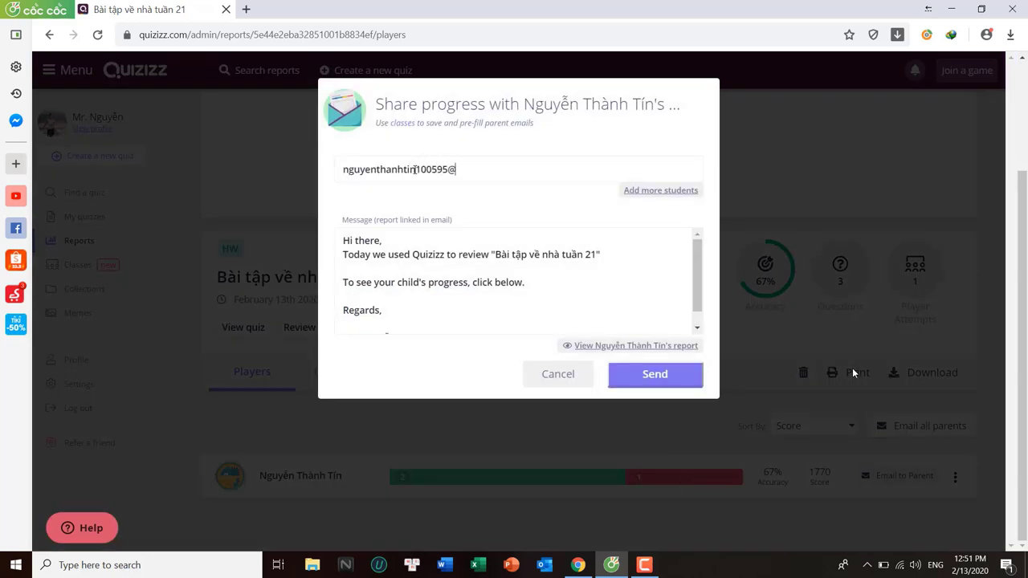
{"action": "left_click_drag", "start_coordinate": [490, 320], "coordinate": [336, 230]}
{"action": "type", "text": "Hi anh chi"}
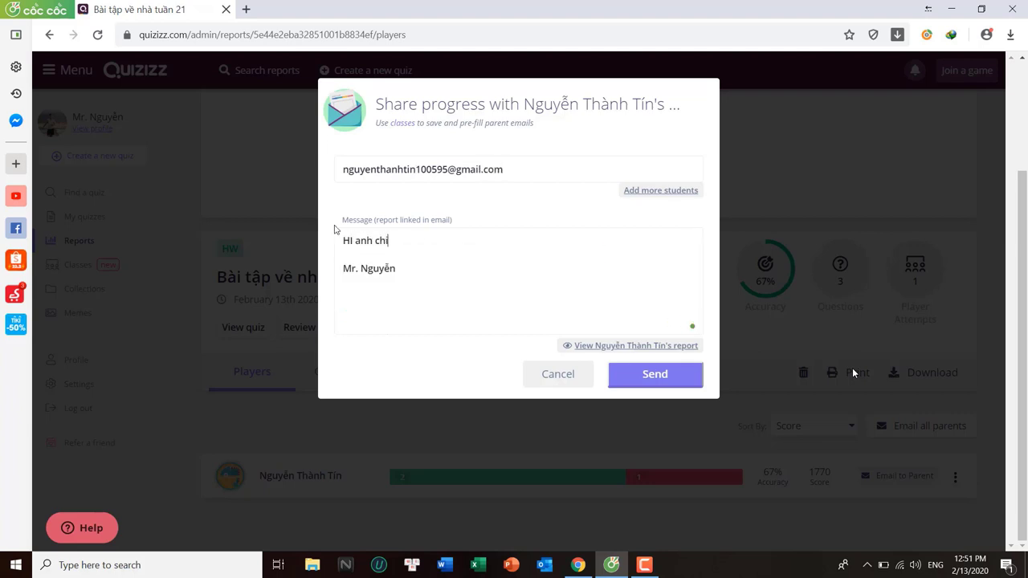
{"action": "key", "text": "BackSpace"}
{"action": "type", "text": "ị,"}
{"action": "key", "text": "Return"}
{"action": "type", "text": "áhgahgfg"}
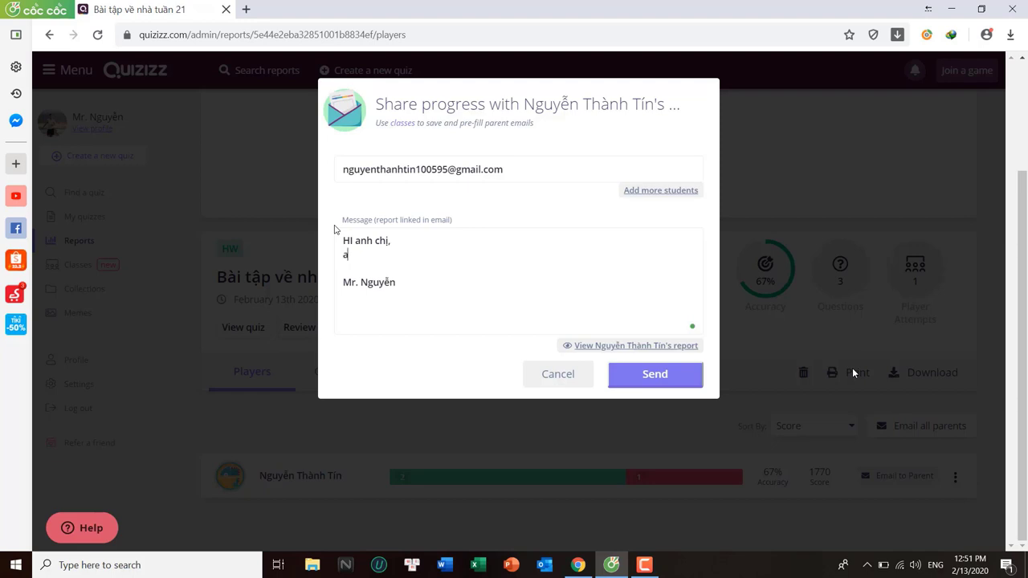
{"action": "left_click", "coordinate": [656, 377]}
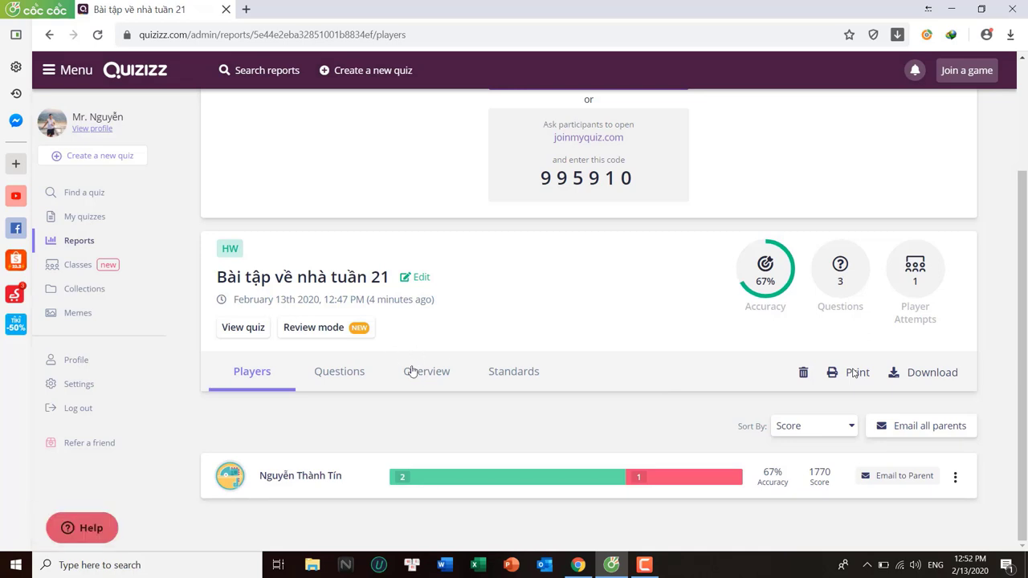
Show the Questions tab to review per-answer counts for each homework question
{"action": "left_click", "coordinate": [357, 383]}
{"action": "scroll", "coordinate": [443, 360], "scroll_direction": "down", "scroll_amount": 3}
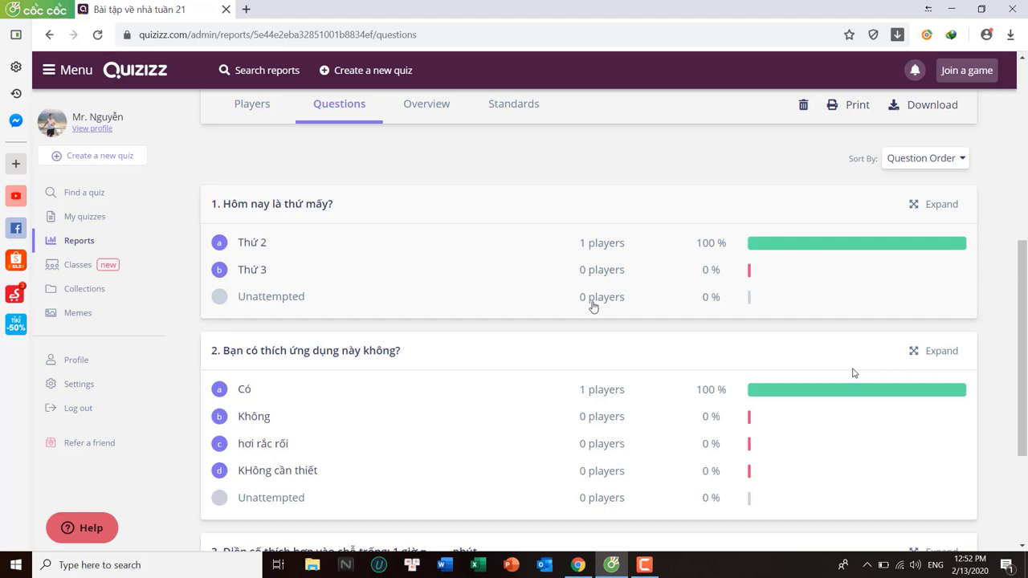
Create a new class named 'Năm 6 2019 -2020'
{"action": "left_click", "coordinate": [92, 267]}
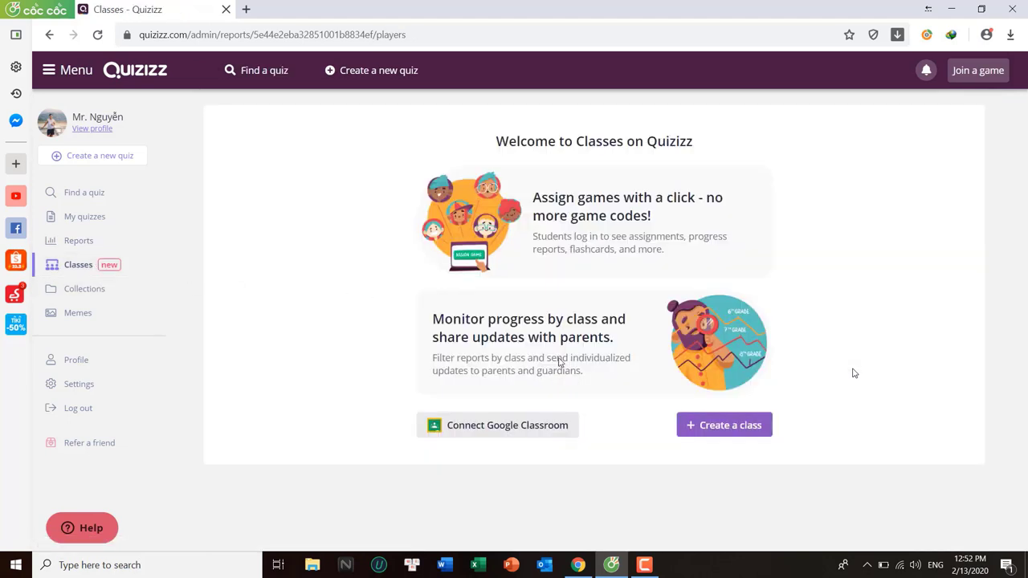
{"action": "left_click", "coordinate": [733, 426]}
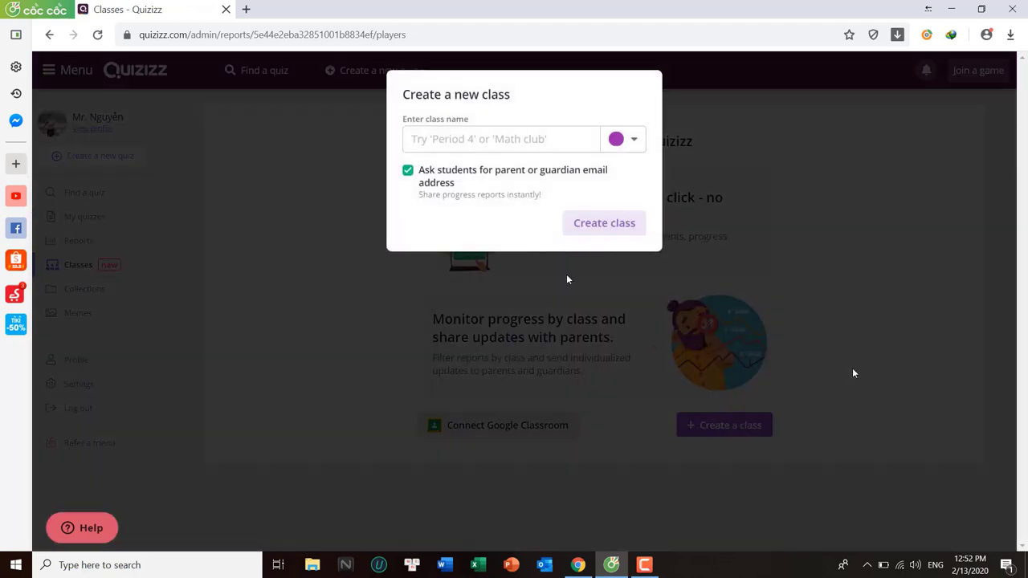
{"action": "left_click", "coordinate": [482, 140]}
{"action": "type", "text": "Năm 6 2019 -2020"}
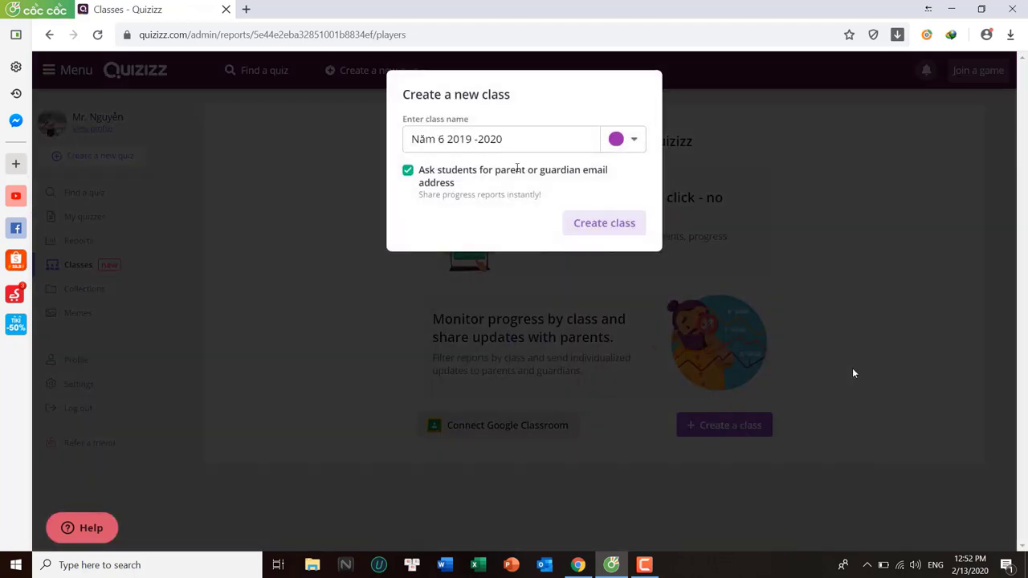
{"action": "left_click", "coordinate": [628, 224]}
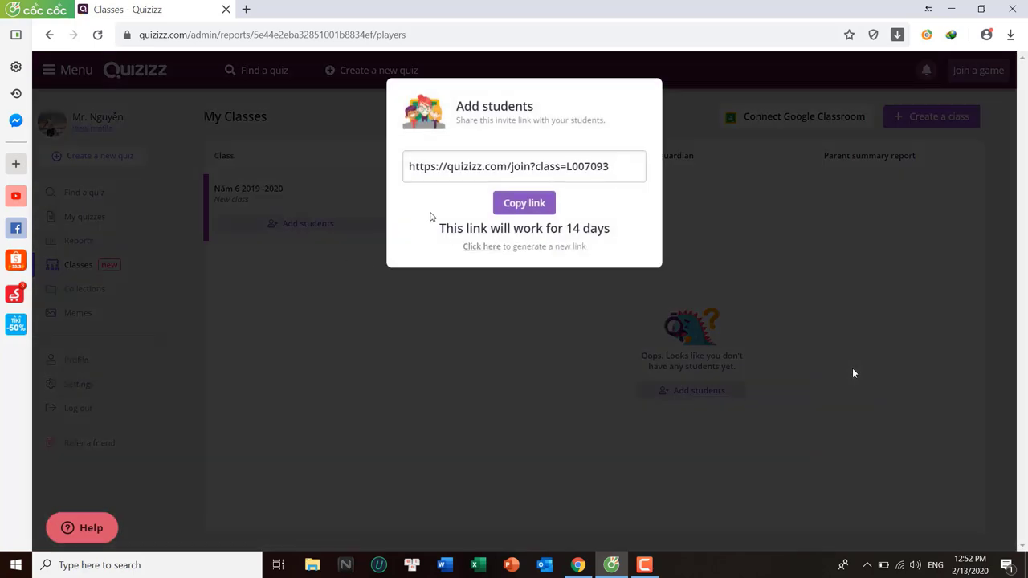
Copy the class's student invite link and close the invite window
{"action": "left_click_drag", "start_coordinate": [631, 163], "coordinate": [377, 154]}
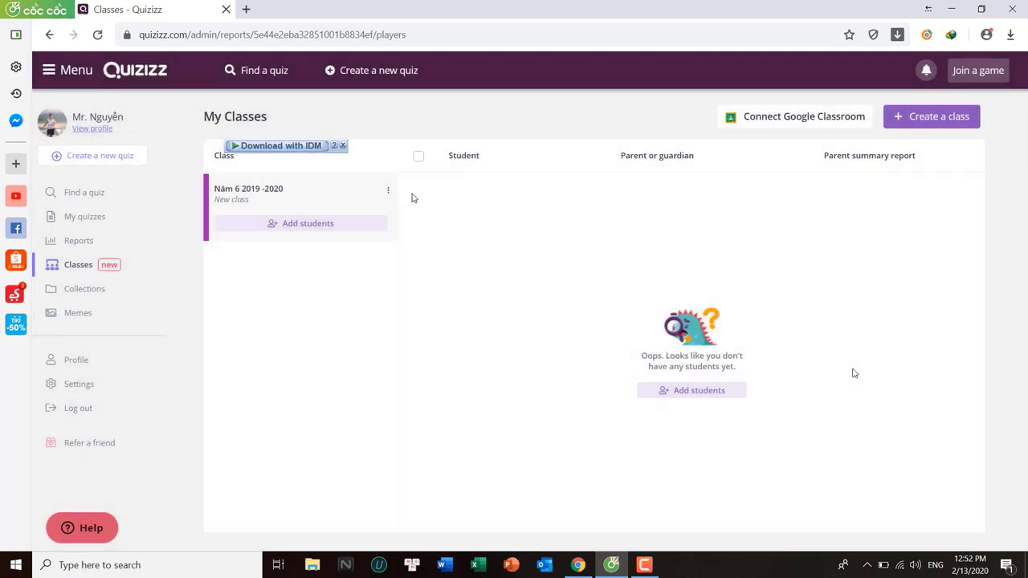
{"action": "left_click", "coordinate": [342, 226]}
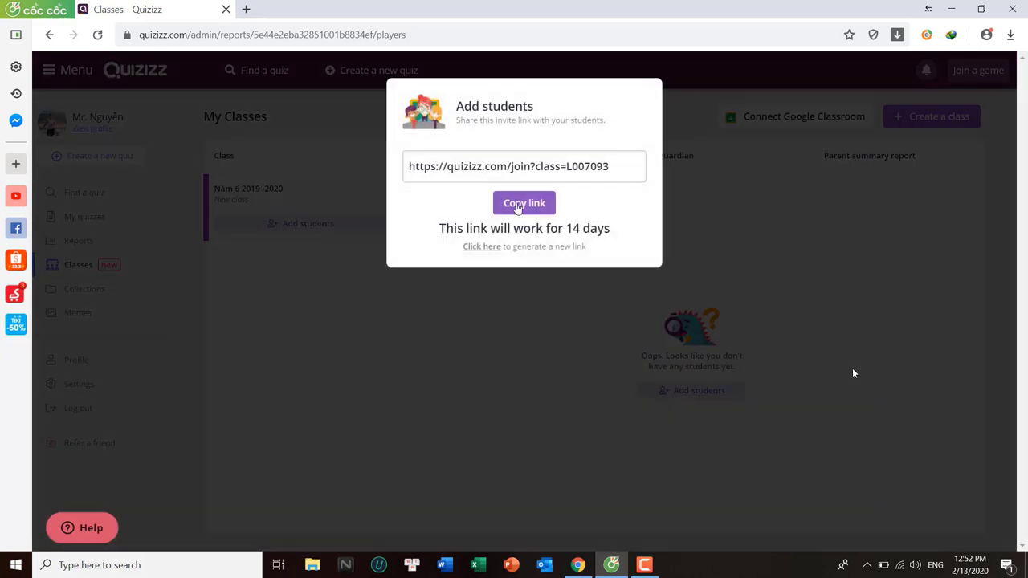
{"action": "left_click", "coordinate": [518, 205]}
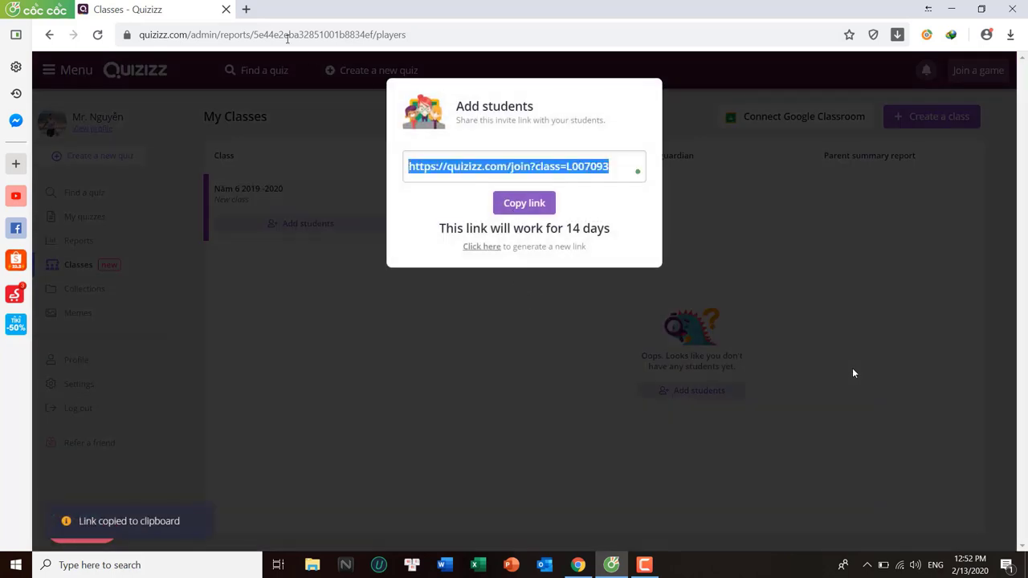
{"action": "left_click", "coordinate": [435, 213]}
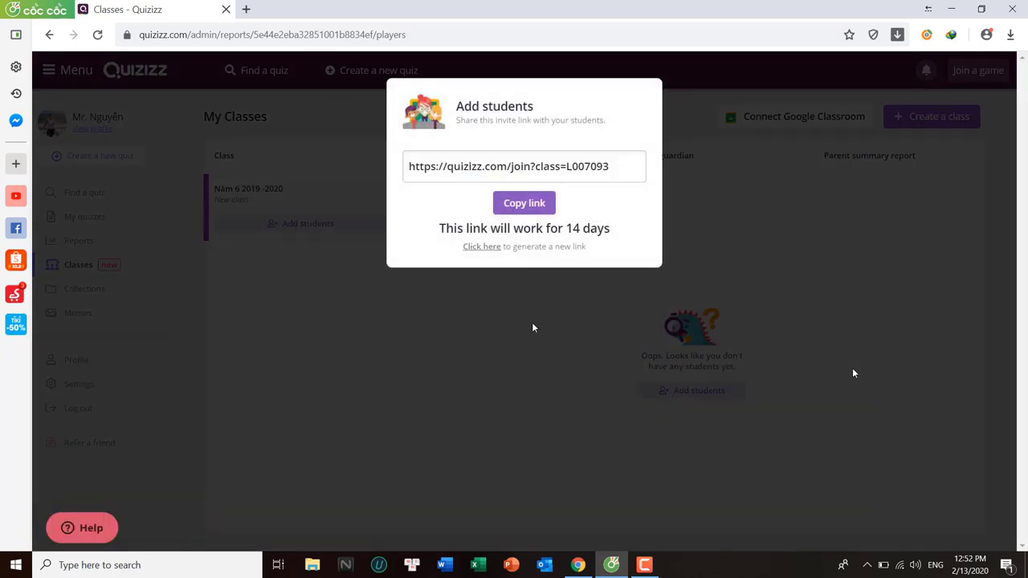
{"action": "left_click", "coordinate": [533, 325]}
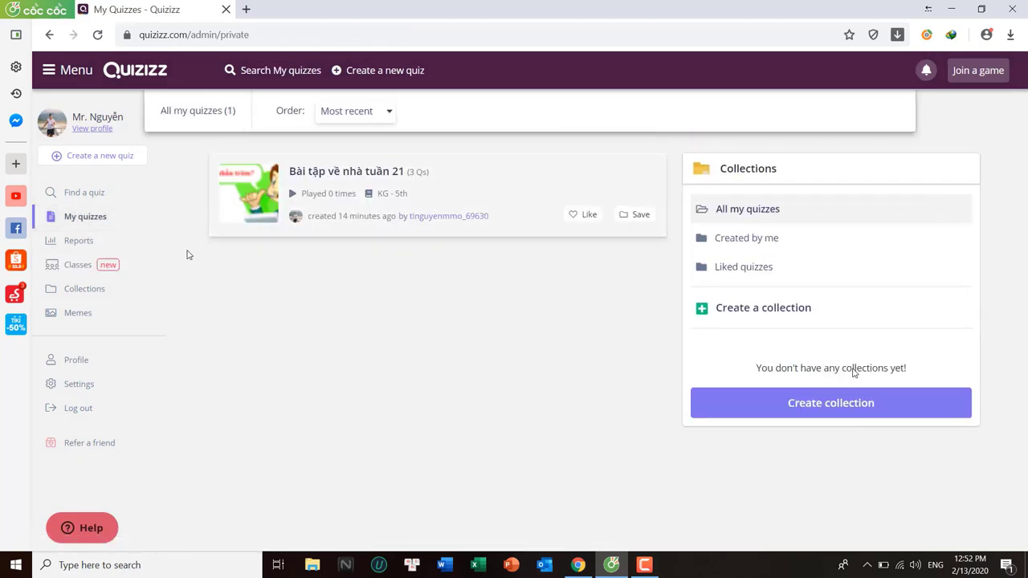
Try assigning Bài tập về nhà tuần 21 as homework to class Năm 6 2019 -2020, then cancel
{"action": "left_click", "coordinate": [436, 193]}
{"action": "left_click", "coordinate": [417, 282]}
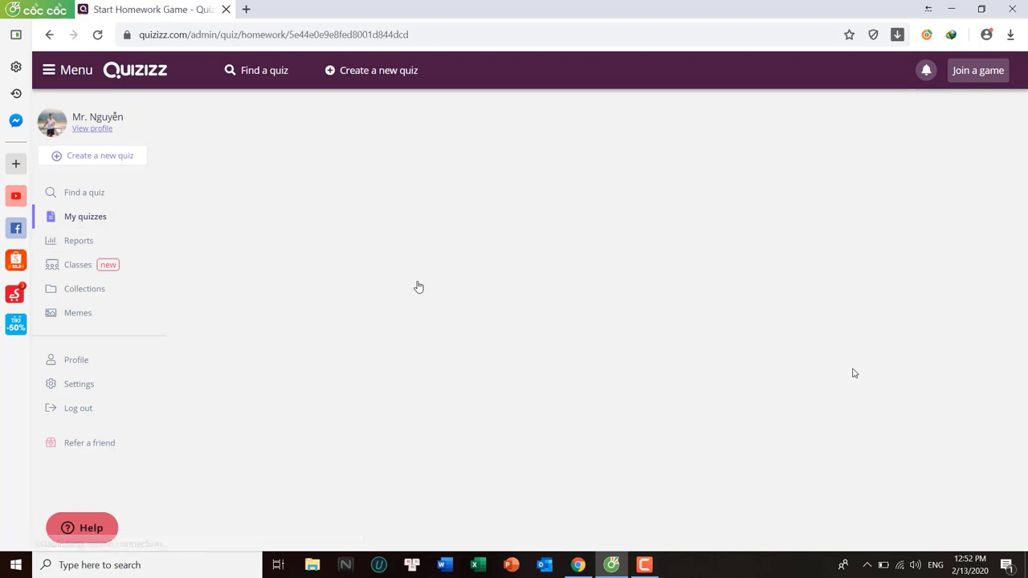
{"action": "scroll", "coordinate": [482, 305], "scroll_direction": "down", "scroll_amount": 1}
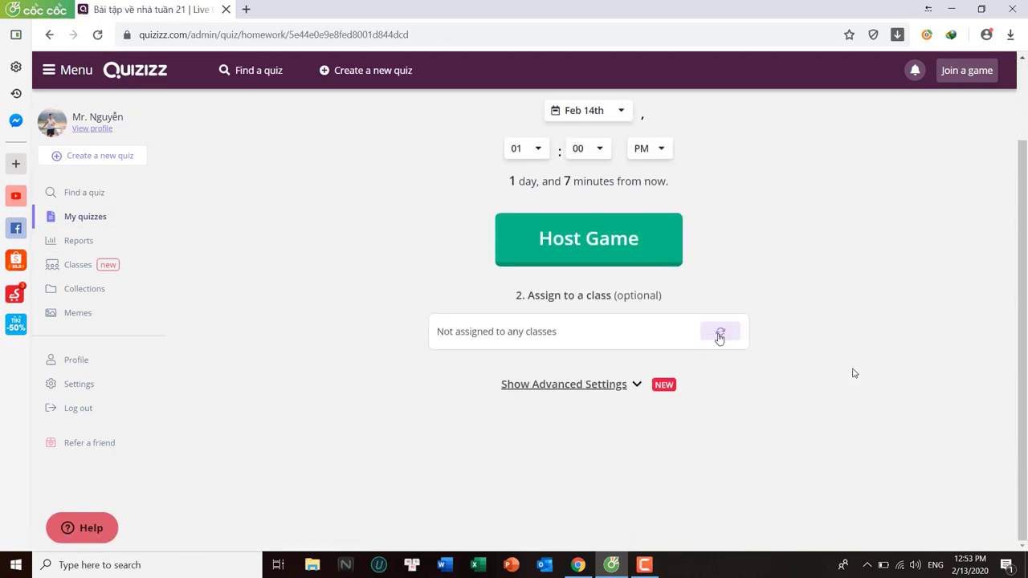
{"action": "left_click", "coordinate": [718, 334]}
{"action": "left_click", "coordinate": [418, 167]}
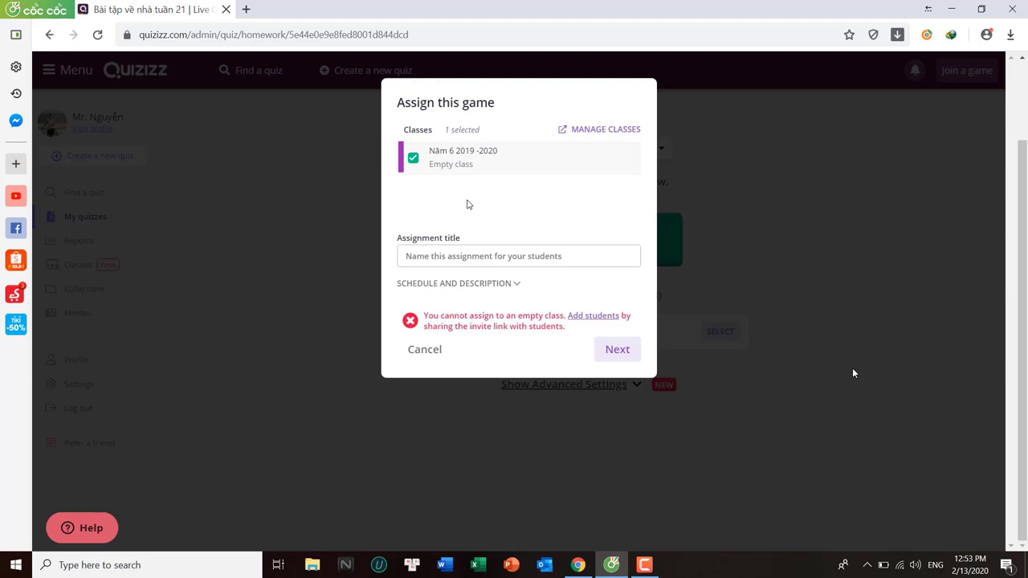
{"action": "left_click", "coordinate": [418, 355]}
Open the running homework's report from the Reports list
{"action": "scroll", "coordinate": [498, 329], "scroll_direction": "up", "scroll_amount": 1}
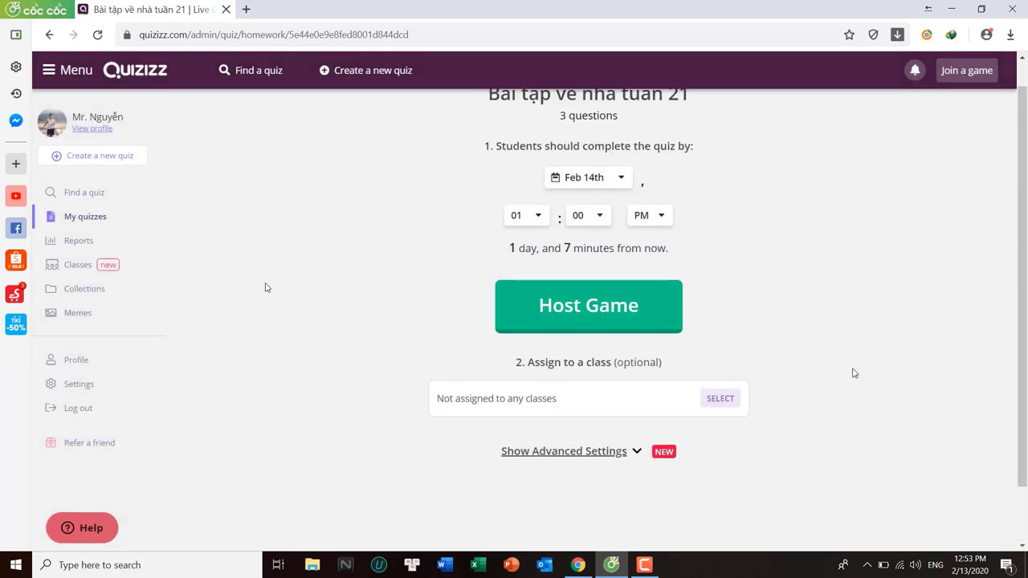
{"action": "left_click", "coordinate": [80, 241]}
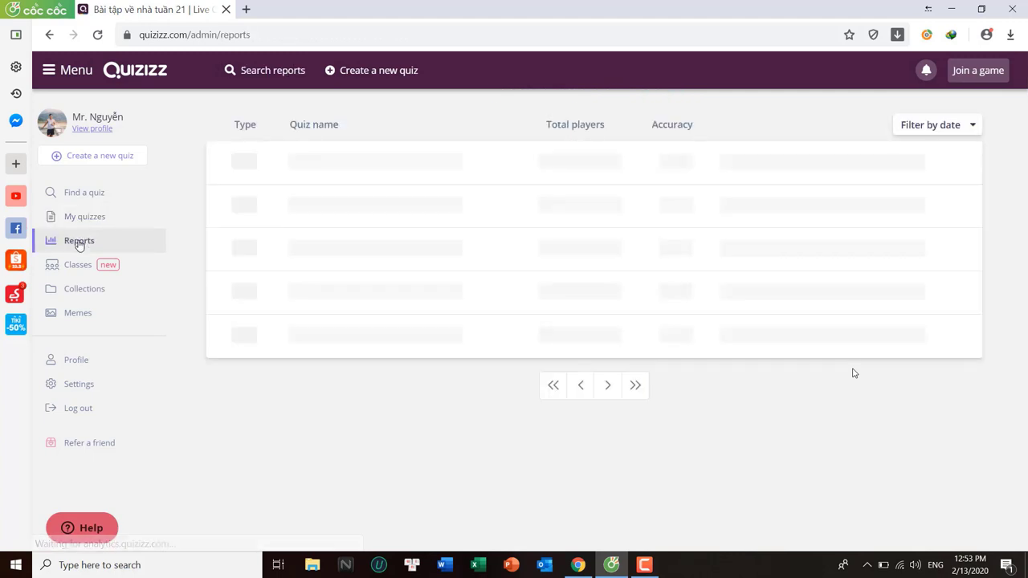
{"action": "left_click", "coordinate": [347, 173]}
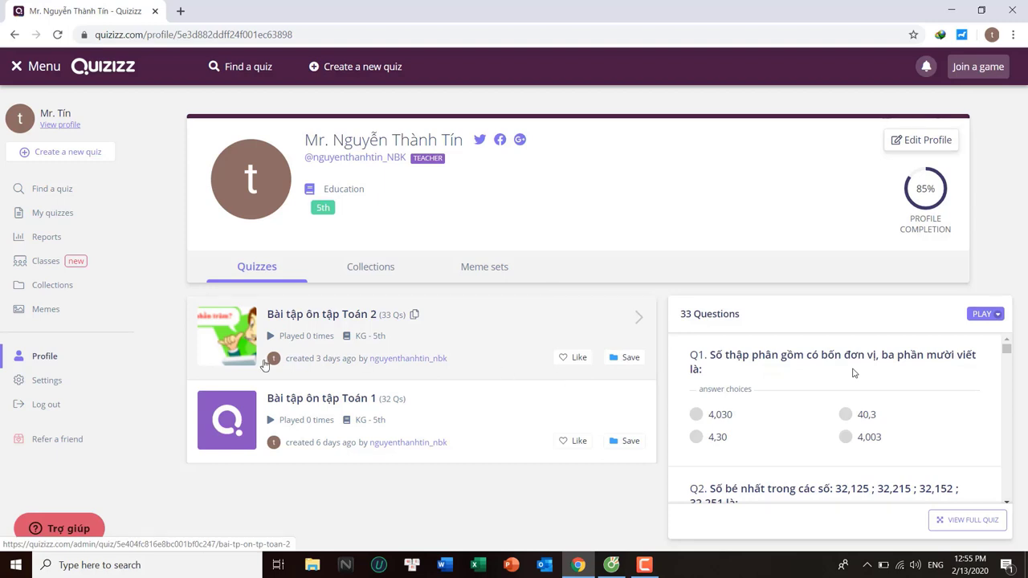
Preview the questions of Bài tập ôn tập Toán 1 and Toán 2 on the teacher's profile
{"action": "left_click", "coordinate": [386, 443]}
{"action": "mouse_move", "coordinate": [614, 566]}
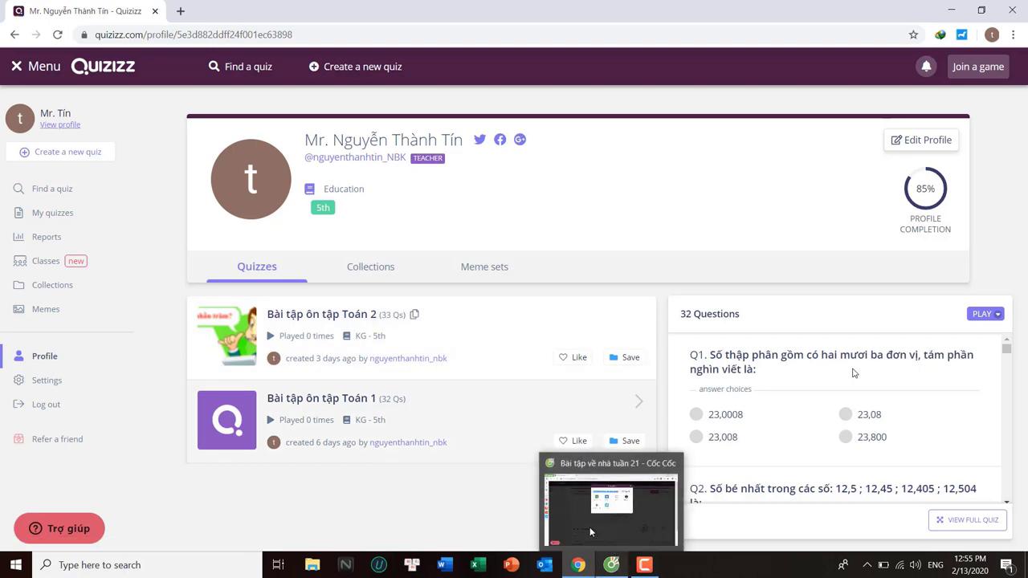
{"action": "left_click", "coordinate": [325, 374]}
{"action": "left_click", "coordinate": [441, 405]}
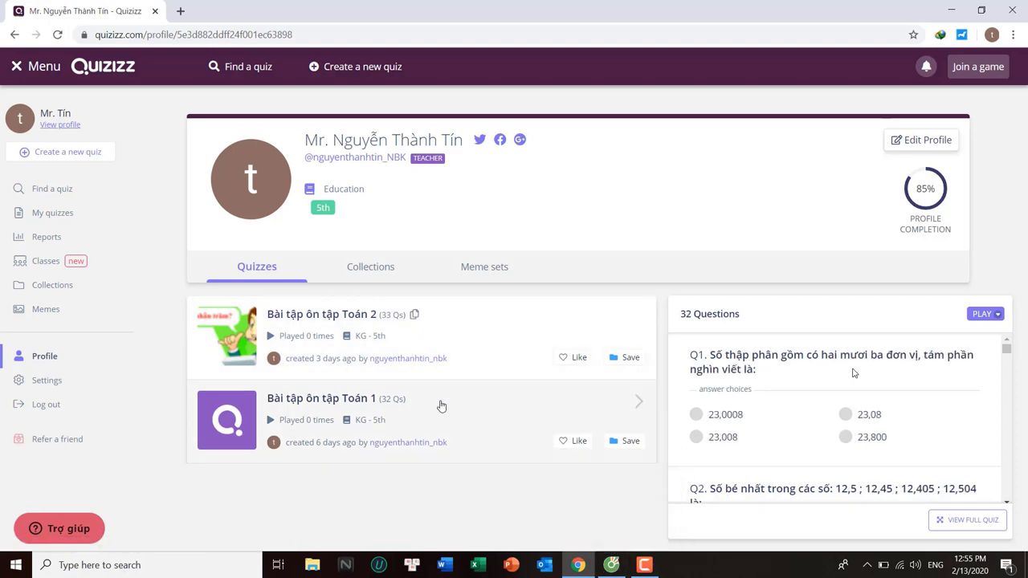
Share Bài tập ôn tập Toán 4 with another teacher's e-mail address
{"action": "left_click", "coordinate": [53, 212]}
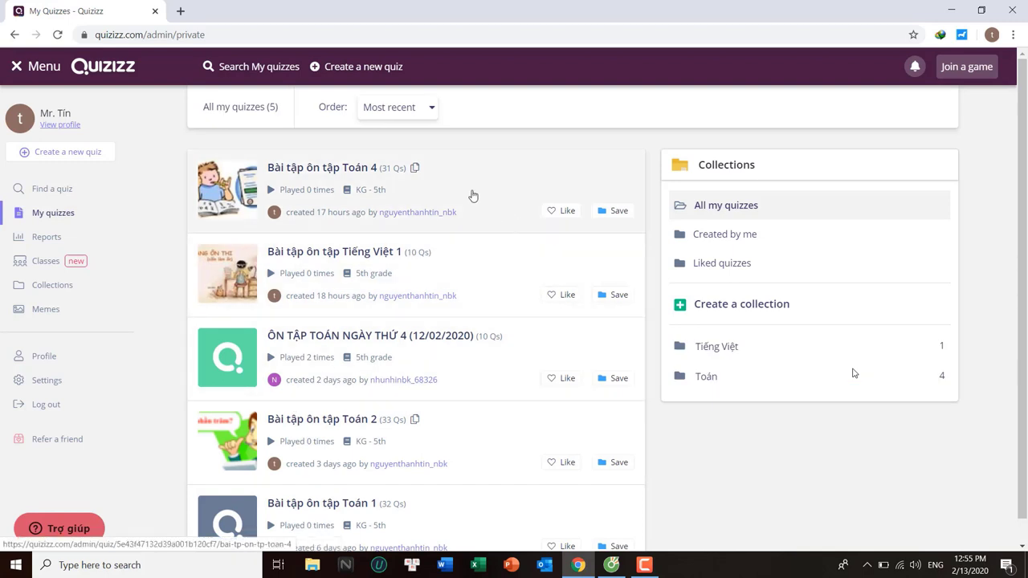
{"action": "left_click", "coordinate": [448, 201]}
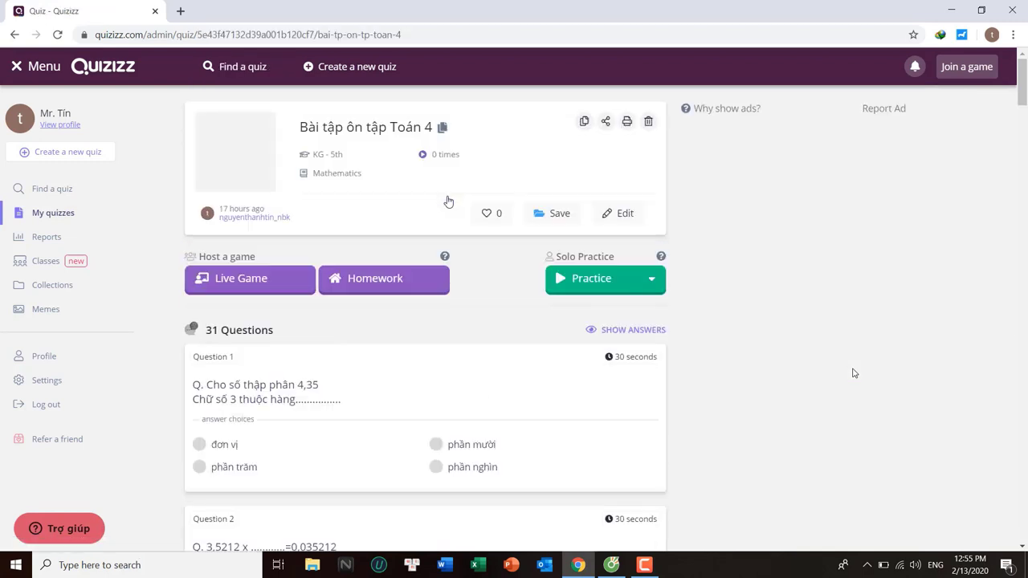
{"action": "left_click", "coordinate": [605, 122]}
{"action": "left_click", "coordinate": [466, 266]}
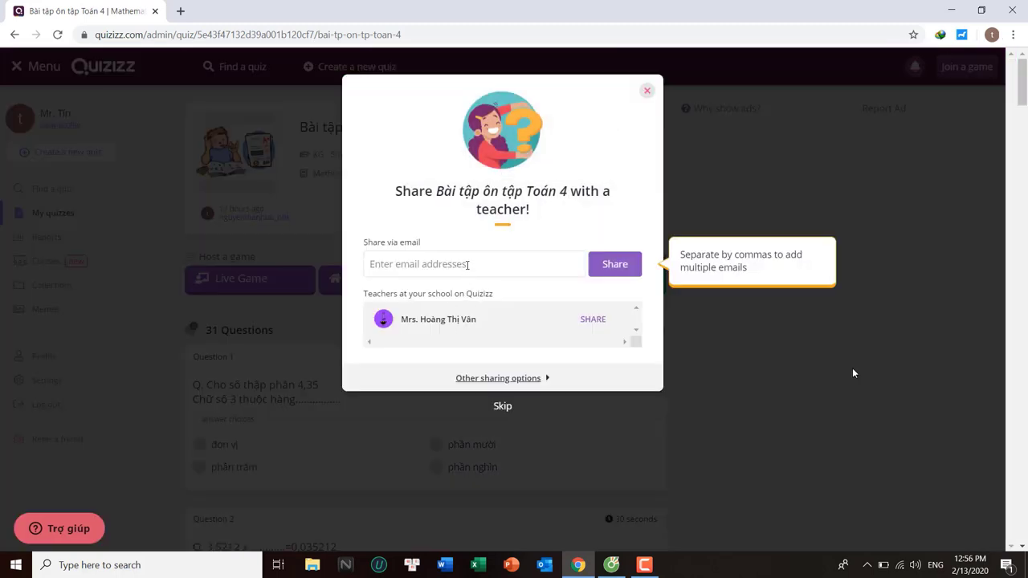
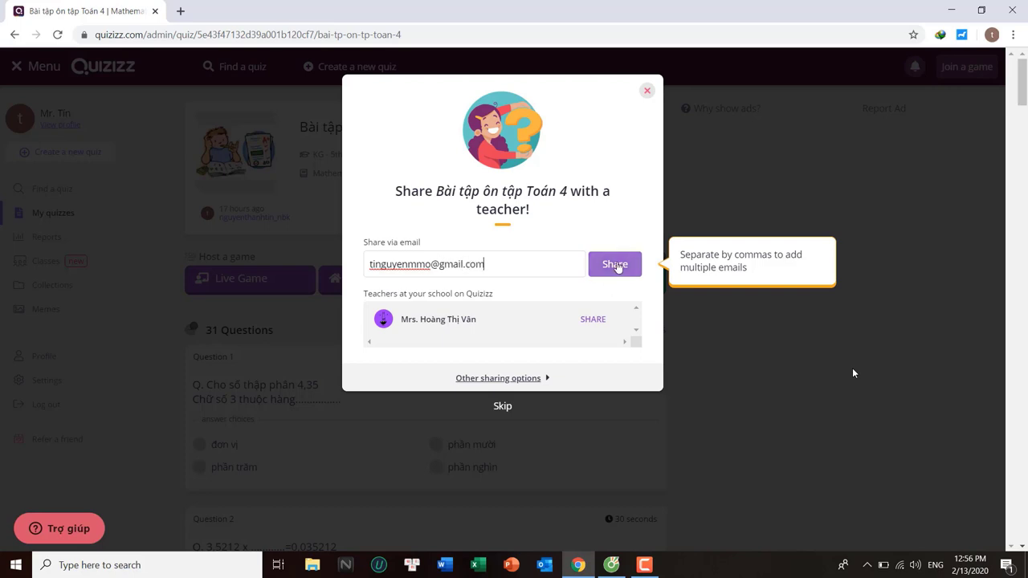
{"action": "left_click", "coordinate": [616, 267]}
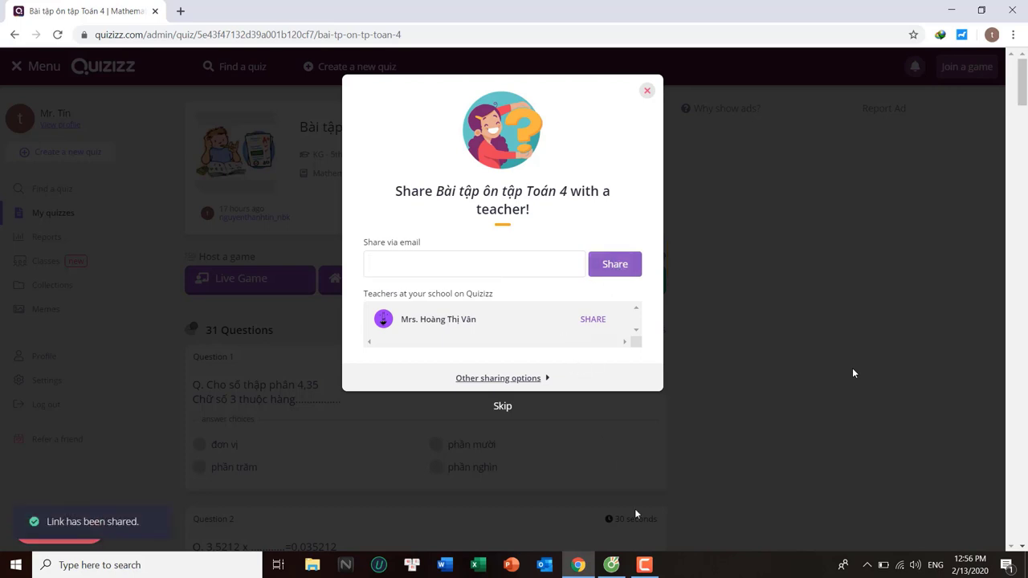
{"action": "left_click", "coordinate": [613, 566]}
{"action": "left_click", "coordinate": [689, 122]}
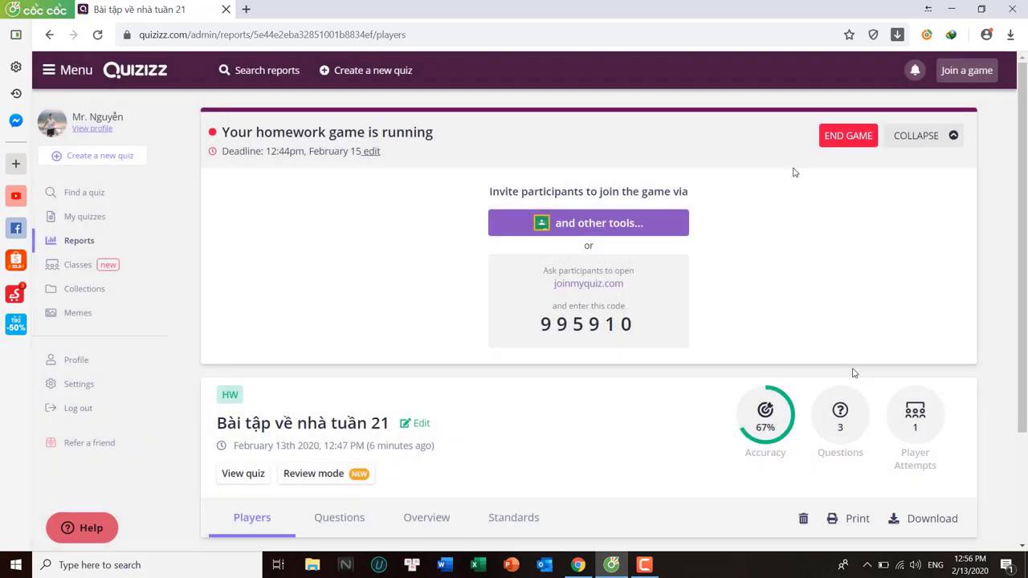
Open the Quizizz share e-mail in Gmail and view the shared quiz Bài tập ôn tập Toán 4
{"action": "left_click", "coordinate": [950, 34]}
{"action": "scroll", "coordinate": [573, 361], "scroll_direction": "down", "scroll_amount": 1}
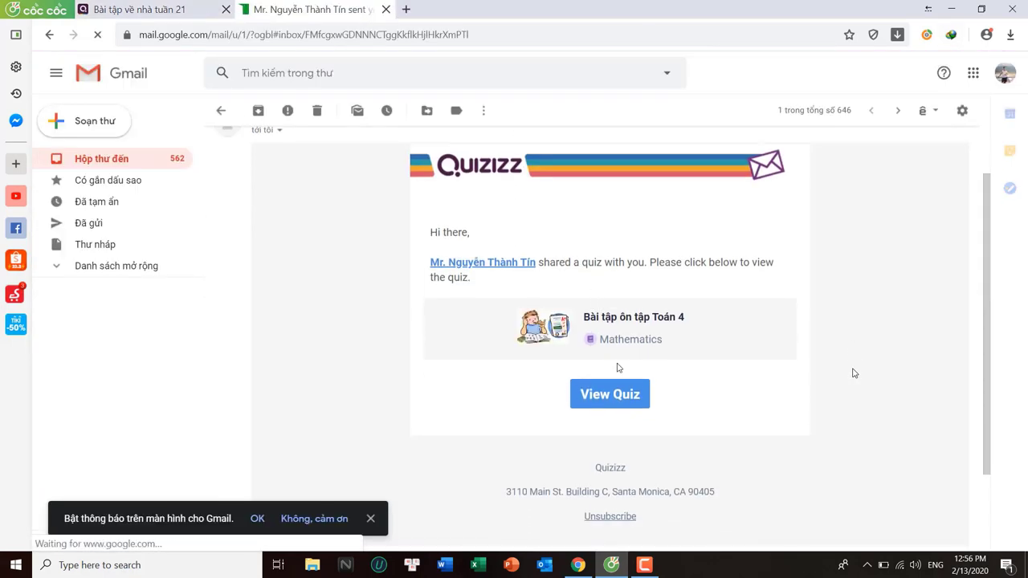
{"action": "left_click", "coordinate": [612, 395]}
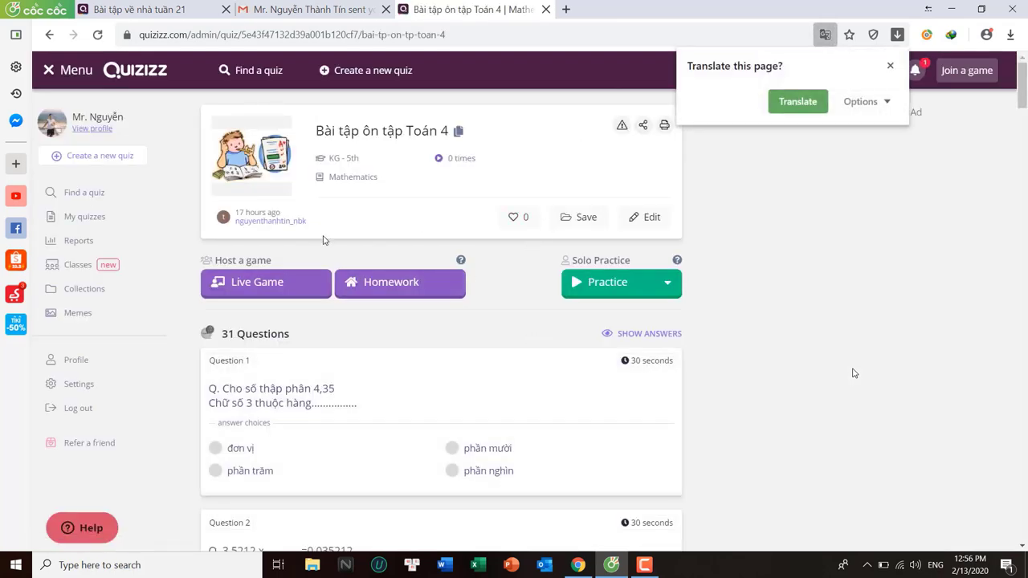
Save Bài tập ôn tập Toán 4 into a new collection named 'Toán ôn tập'
{"action": "left_click", "coordinate": [577, 218]}
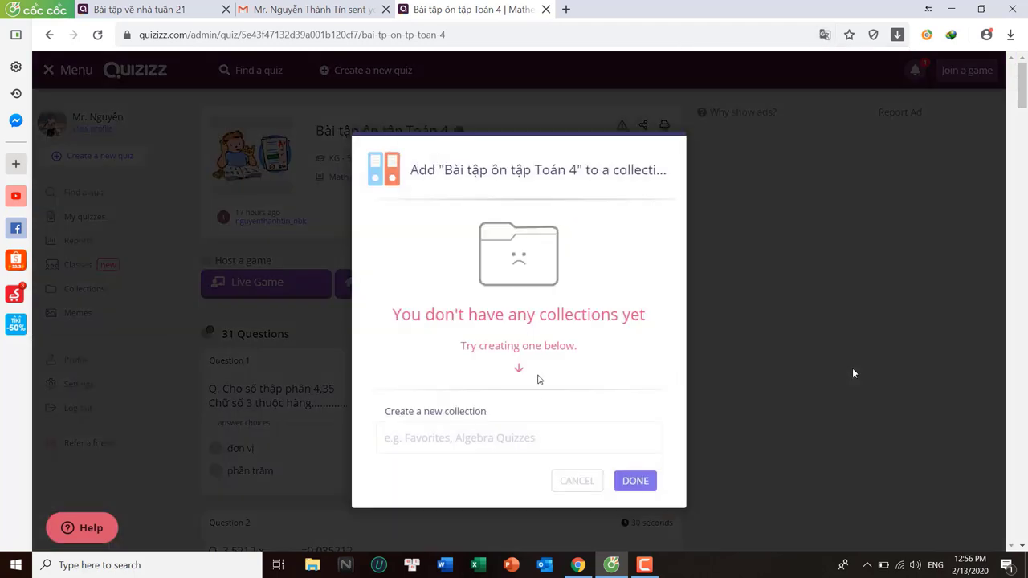
{"action": "left_click", "coordinate": [490, 436]}
{"action": "type", "text": "Toa"}
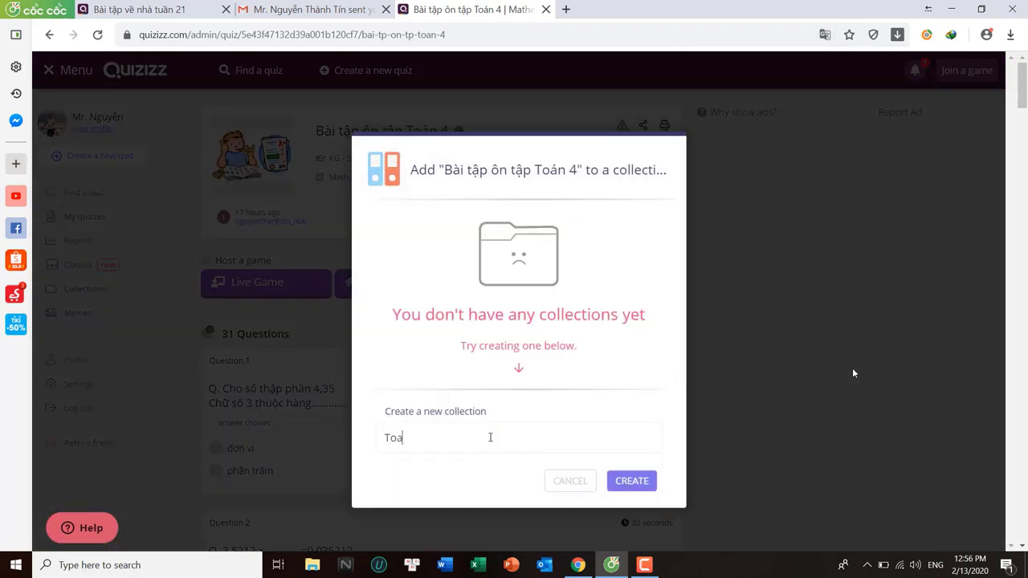
{"action": "left_click", "coordinate": [625, 482]}
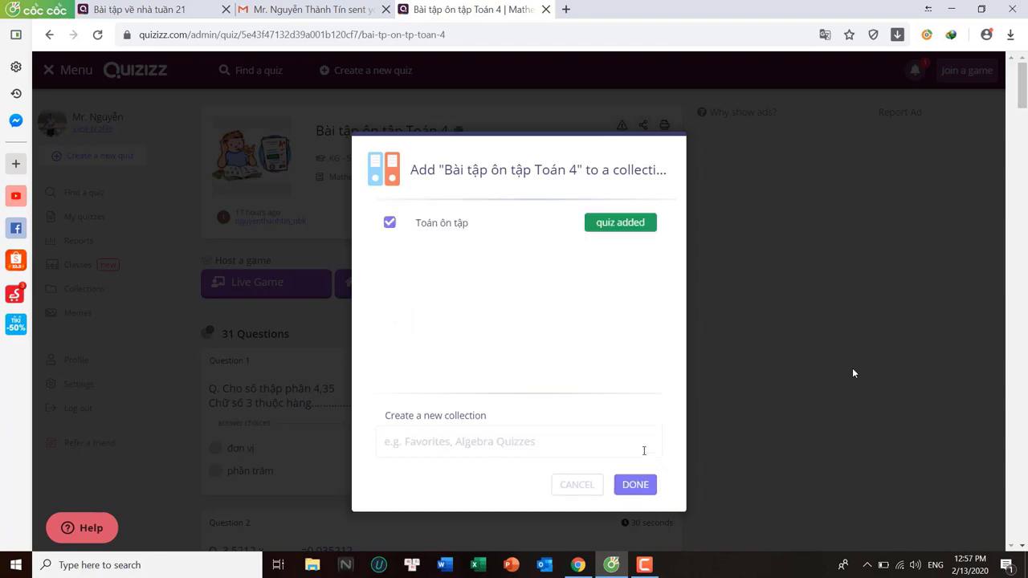
{"action": "left_click", "coordinate": [634, 485]}
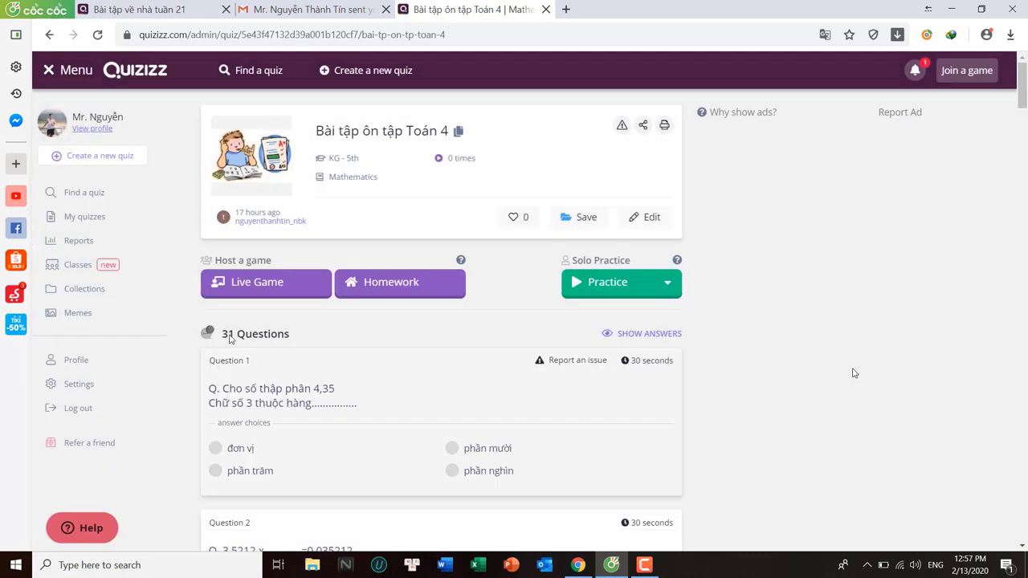
{"action": "left_click", "coordinate": [95, 227]}
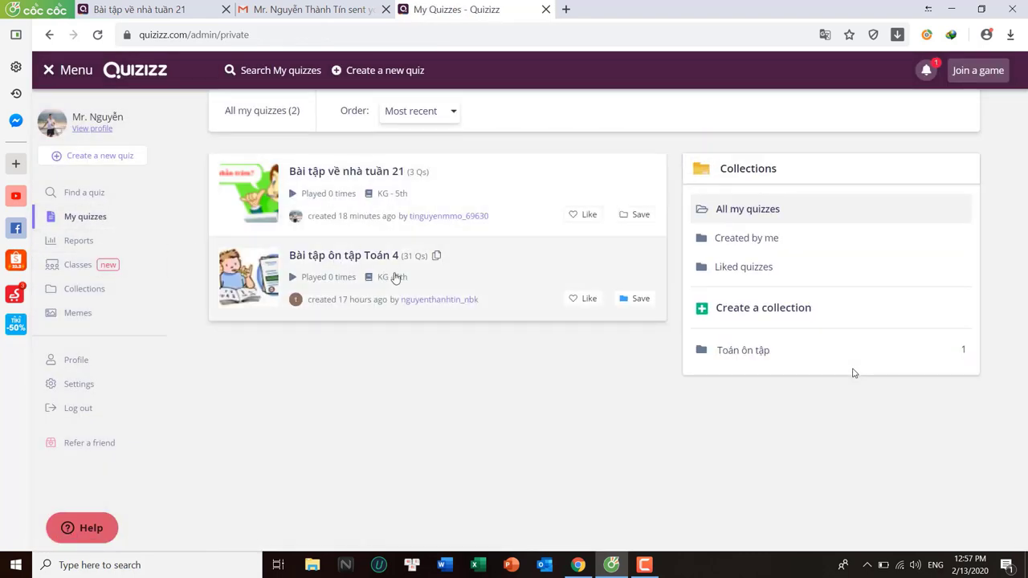
Open Bài tập về nhà tuần 21, then start setting up Bài tập ôn tập Toán 4 as homework
{"action": "left_click", "coordinate": [497, 199]}
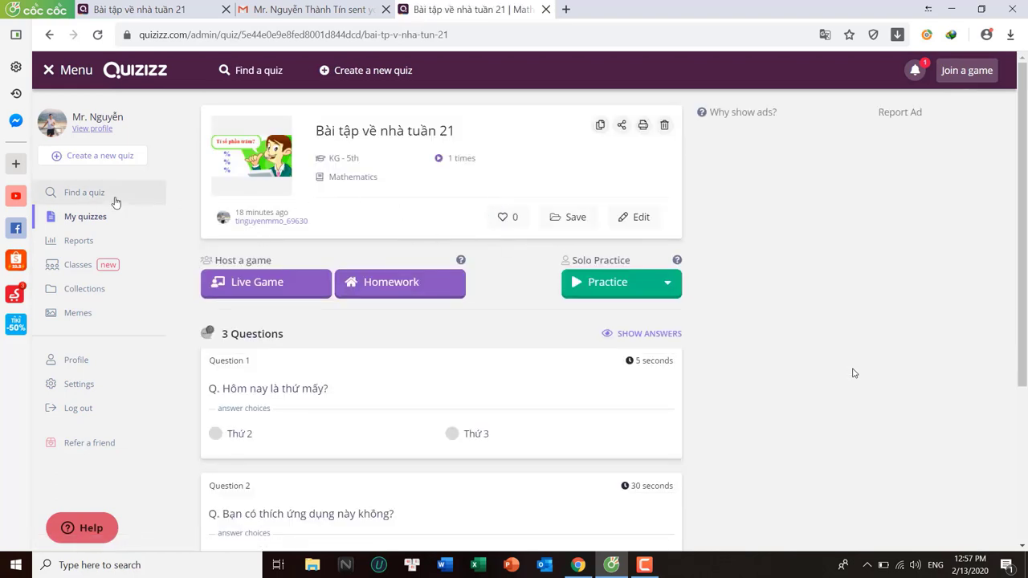
{"action": "left_click", "coordinate": [85, 216]}
{"action": "left_click", "coordinate": [493, 282]}
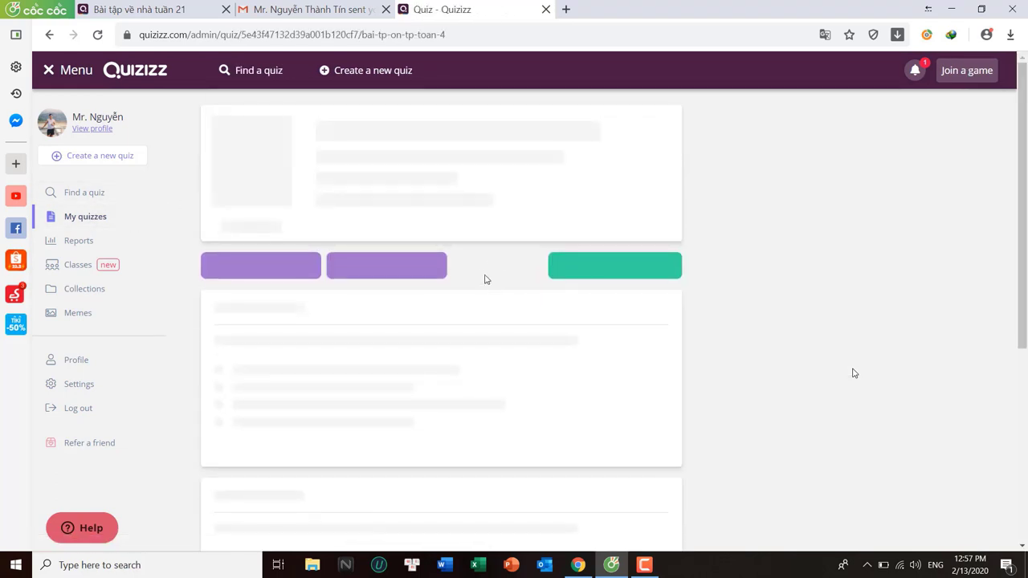
{"action": "left_click", "coordinate": [388, 287]}
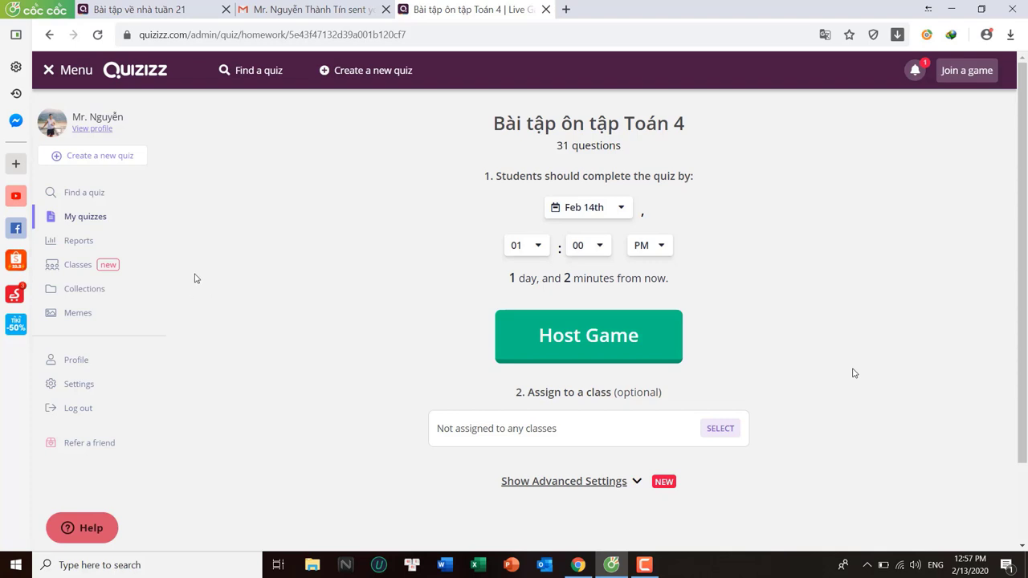
Check Reports, where the running homework shows 2 players and 33% accuracy
{"action": "left_click", "coordinate": [85, 242]}
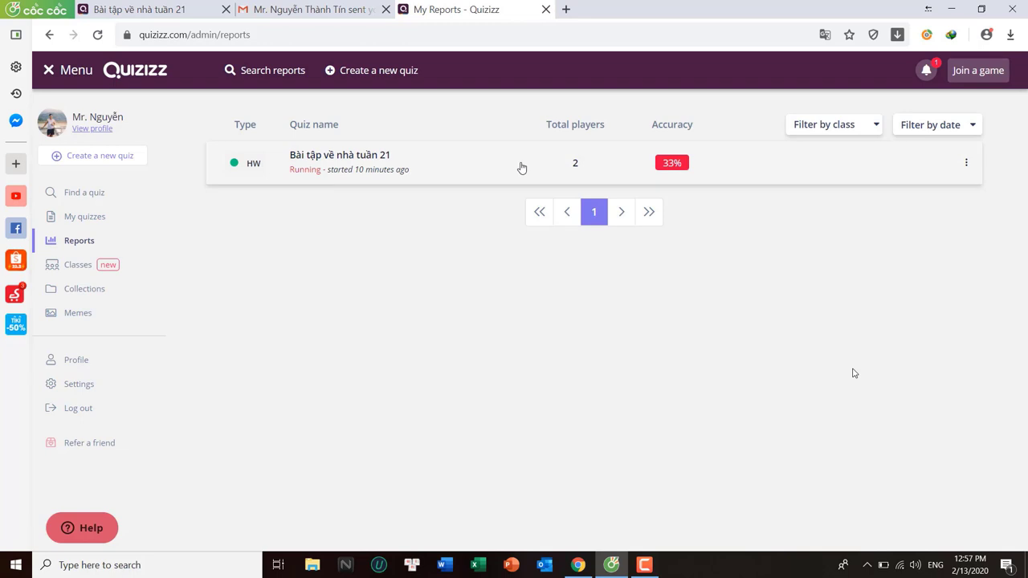
{"action": "mouse_move", "coordinate": [620, 568]}
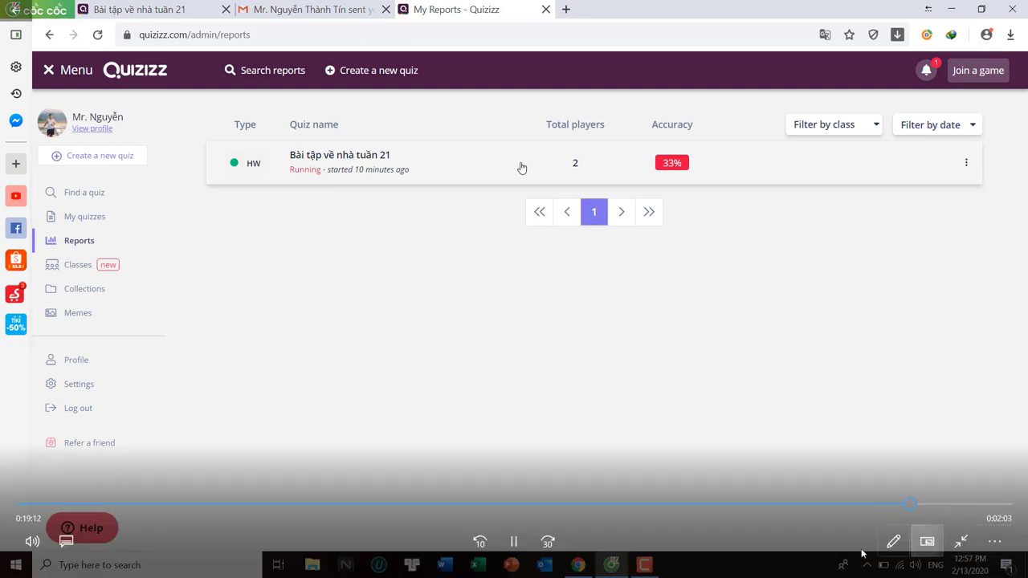
{"action": "left_click", "coordinate": [613, 565]}
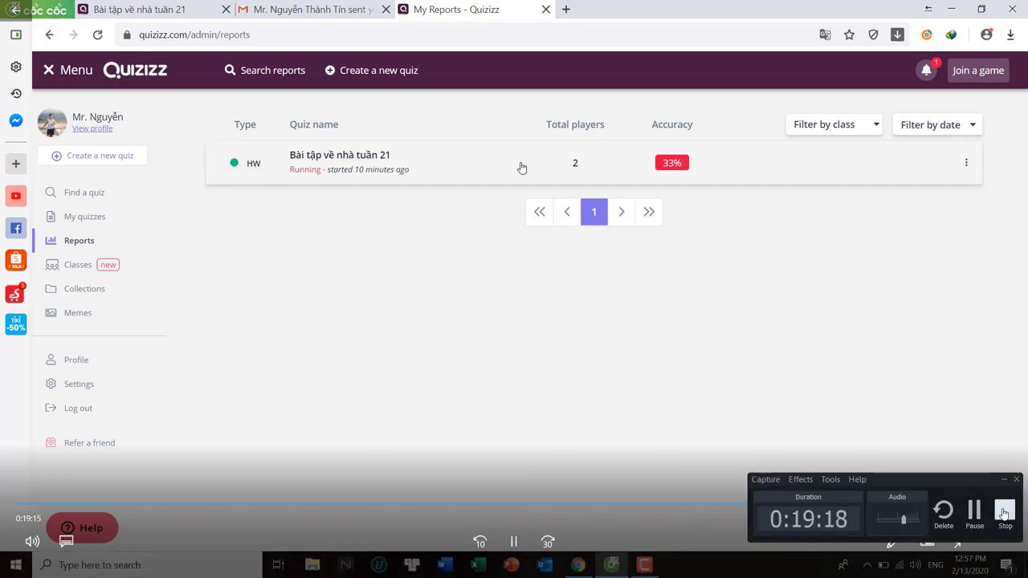